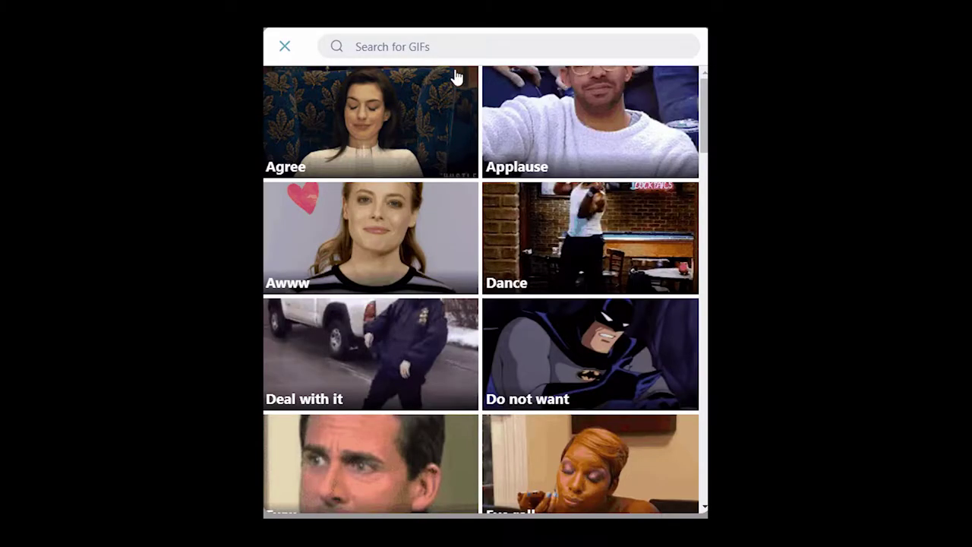
Search the GIF library for "happy" and browse the resulting GIFs
left_click(450, 44)
type("happy")
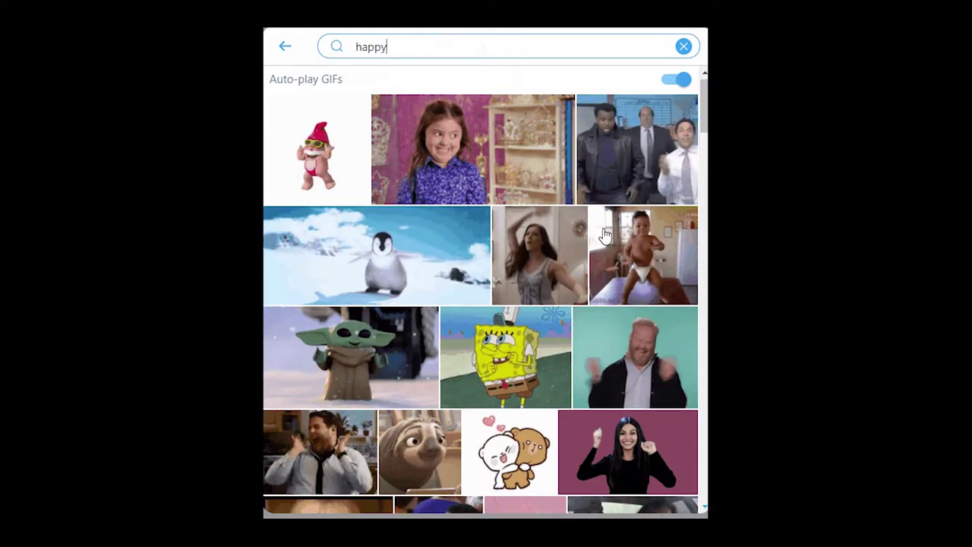
scroll(547, 220, "down", 4)
scroll(581, 234, "down", 6)
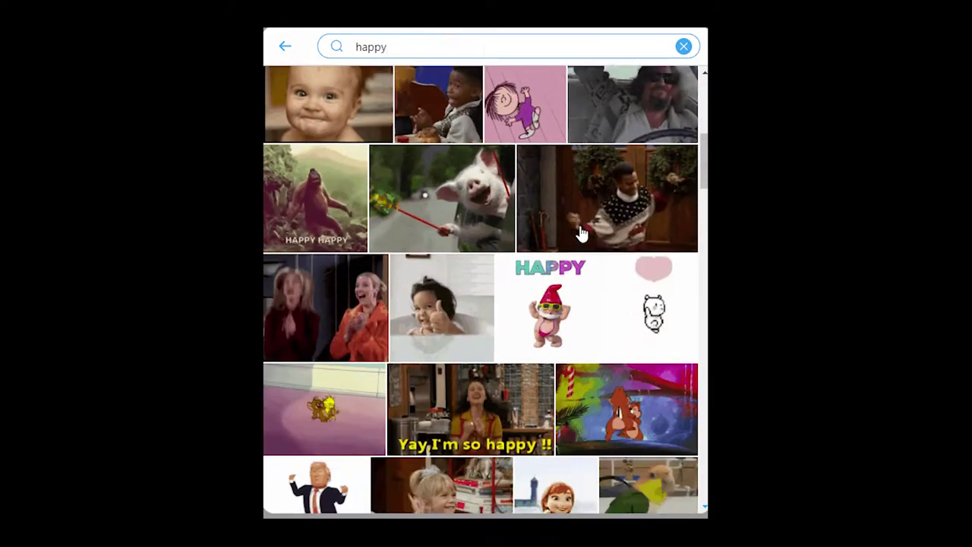
scroll(581, 234, "down", 1)
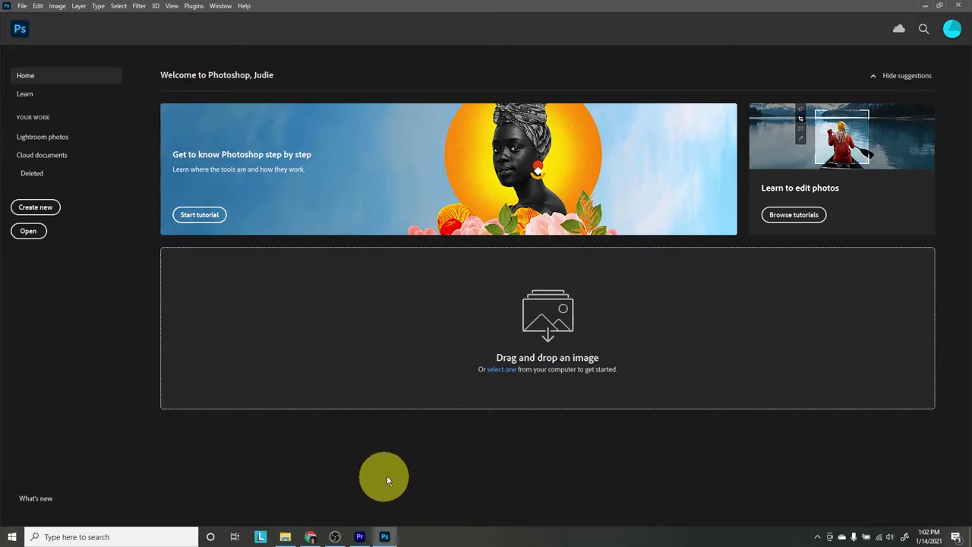
Switch to File Explorer, look over the numbered photos and the video in the Photos folder, and return to Photoshop
left_click(284, 535)
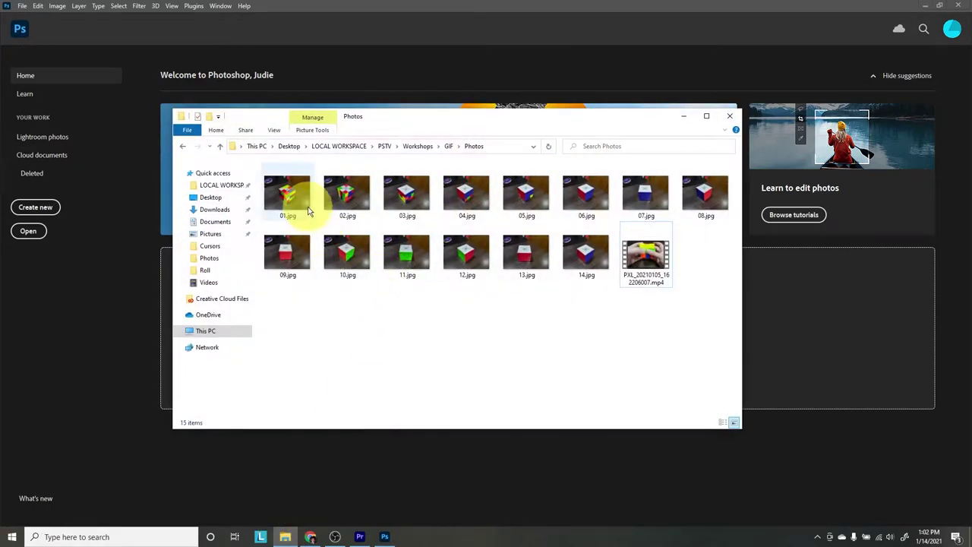
left_click(308, 211)
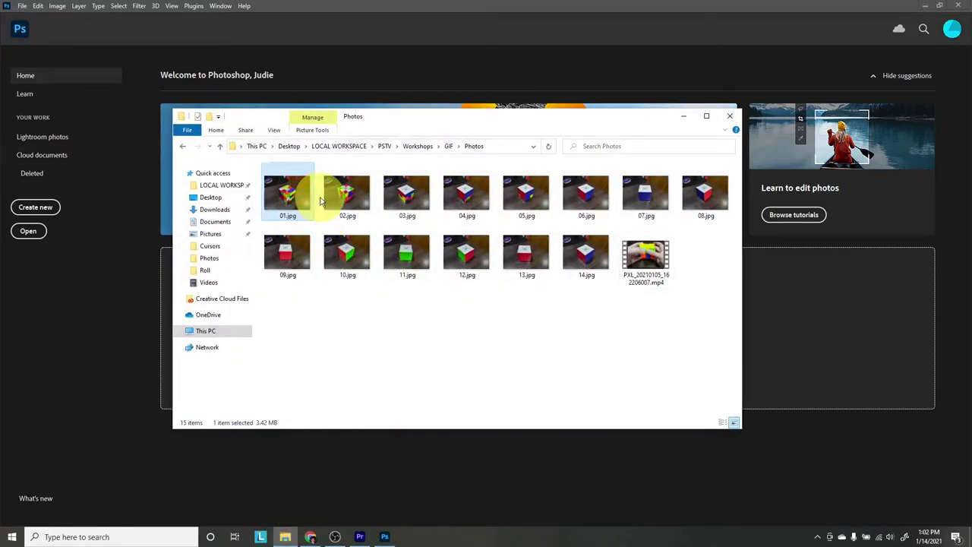
left_click(535, 193)
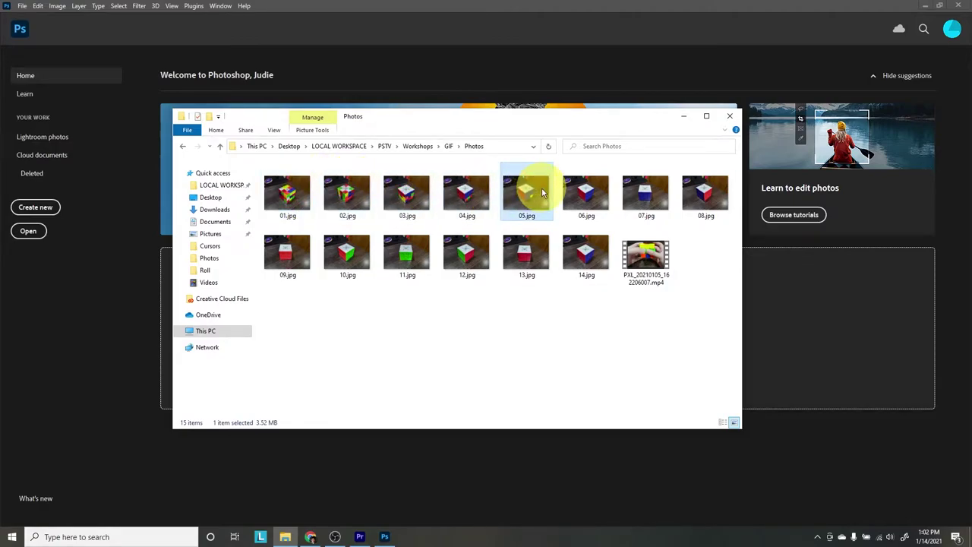
left_click(637, 254)
left_click(503, 341)
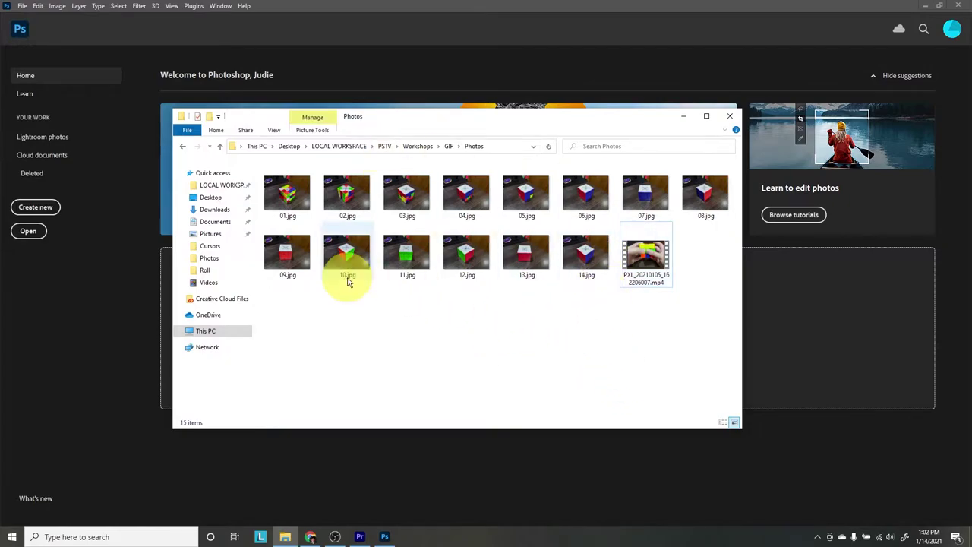
left_click(343, 33)
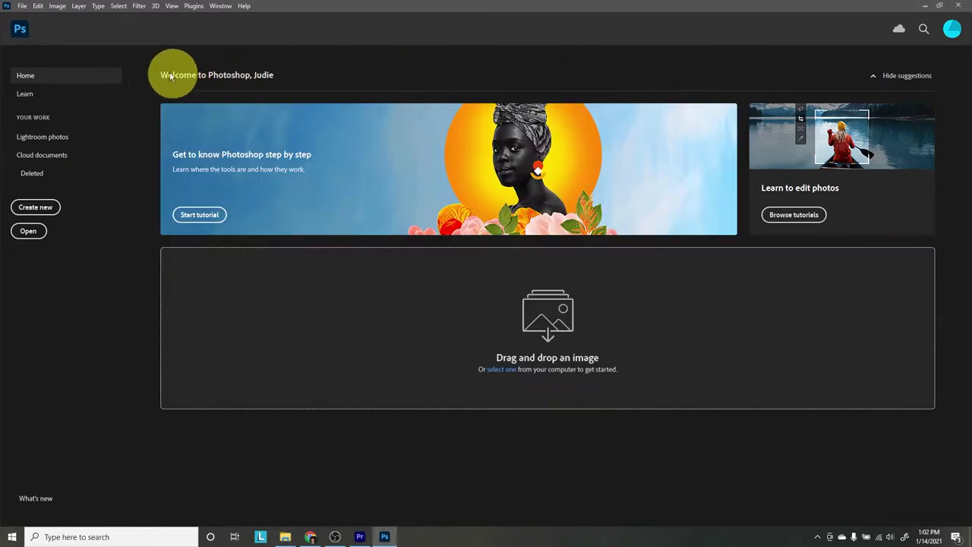
Load the photos 01.jpg through 14.jpg from the Photos folder into one document as a stack of layers
left_click(22, 7)
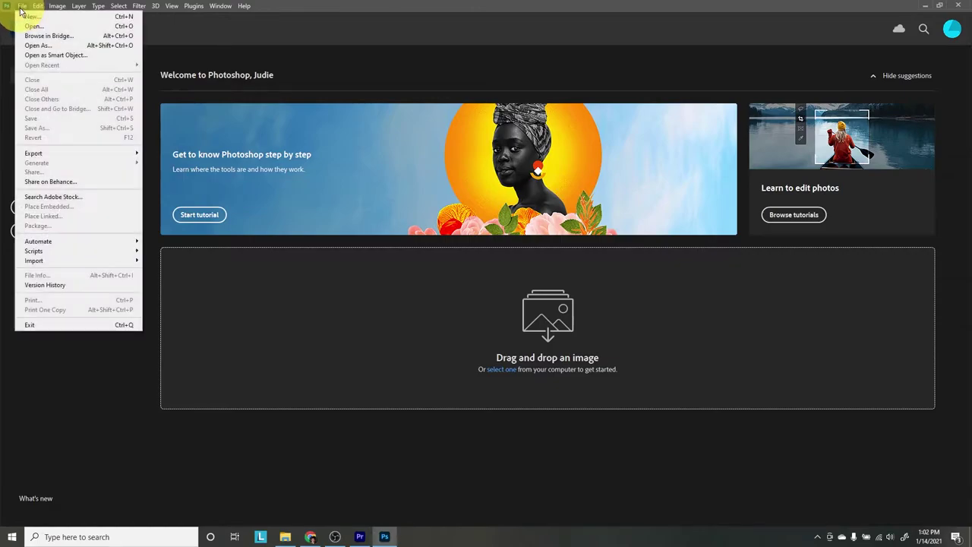
mouse_move(72, 252)
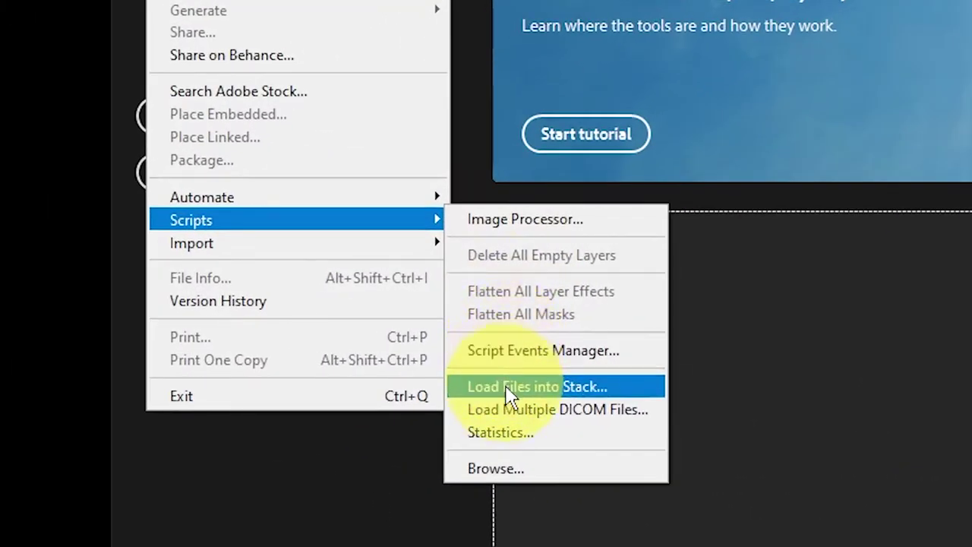
left_click(515, 387)
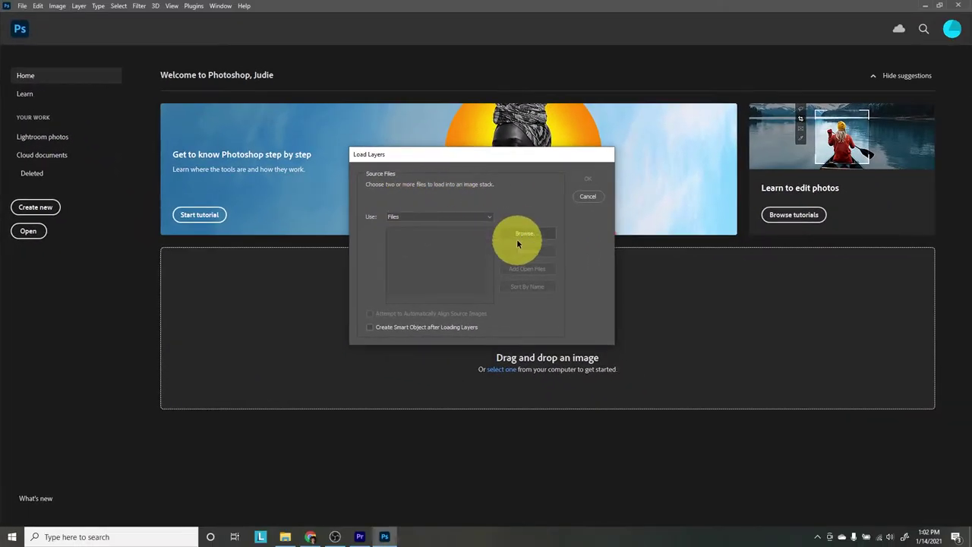
left_click(520, 238)
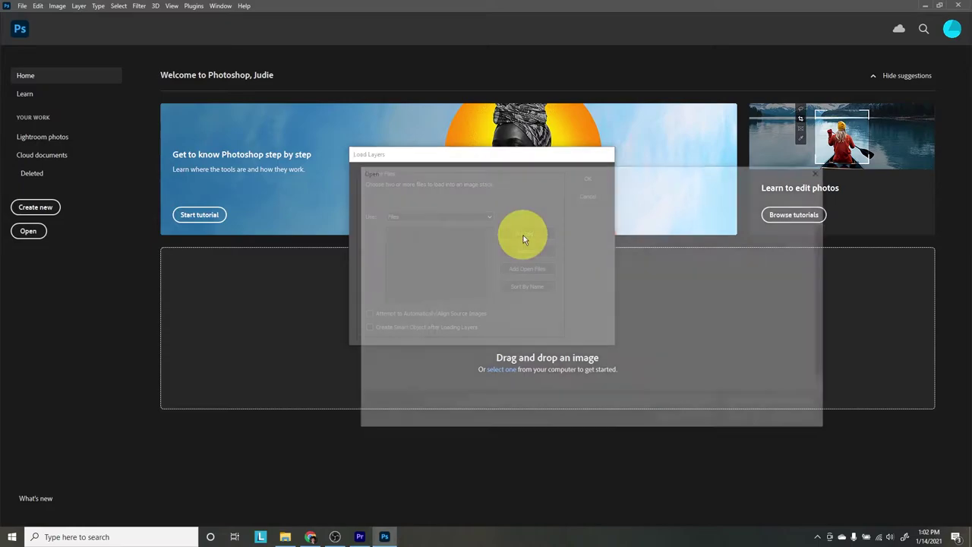
left_click(478, 240)
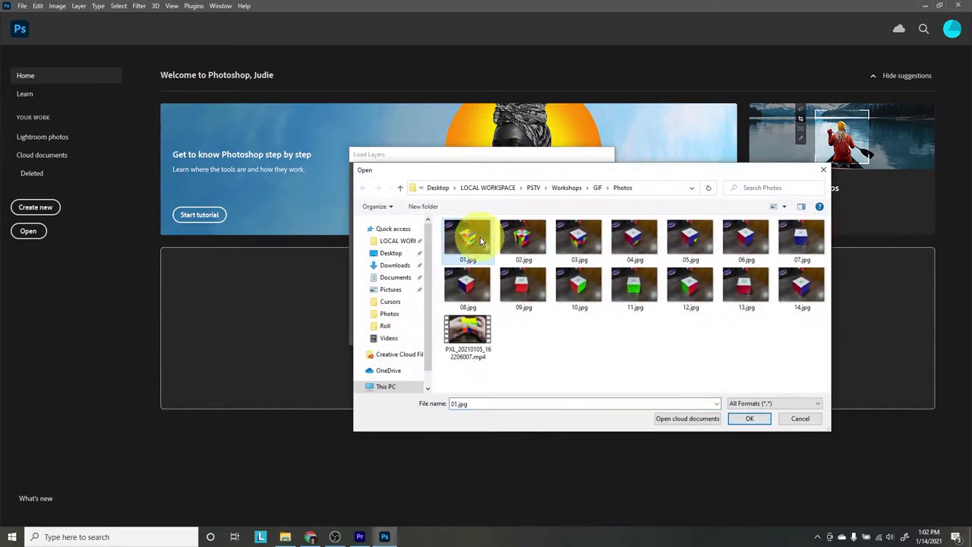
left_click(800, 287, "shift")
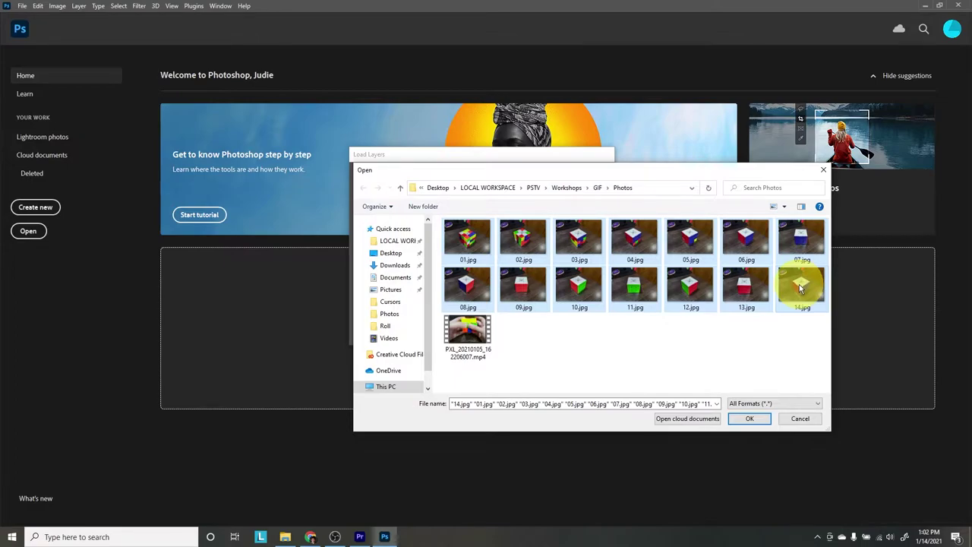
left_click(750, 418)
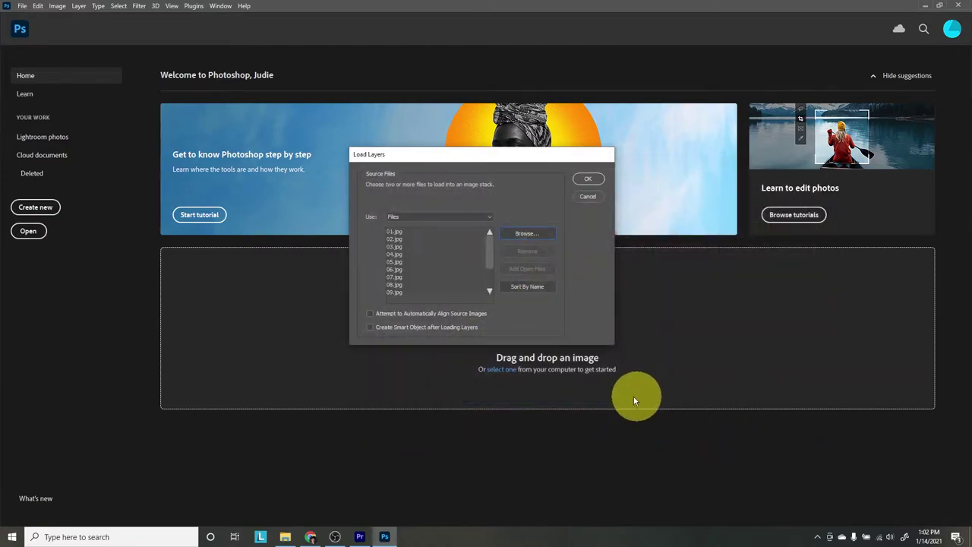
left_click_drag(485, 247, 488, 215)
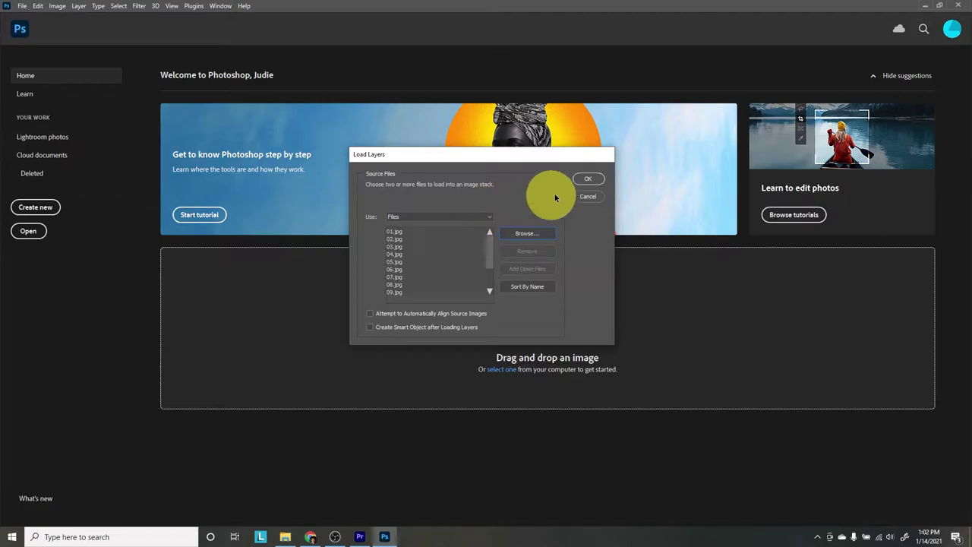
left_click(590, 181)
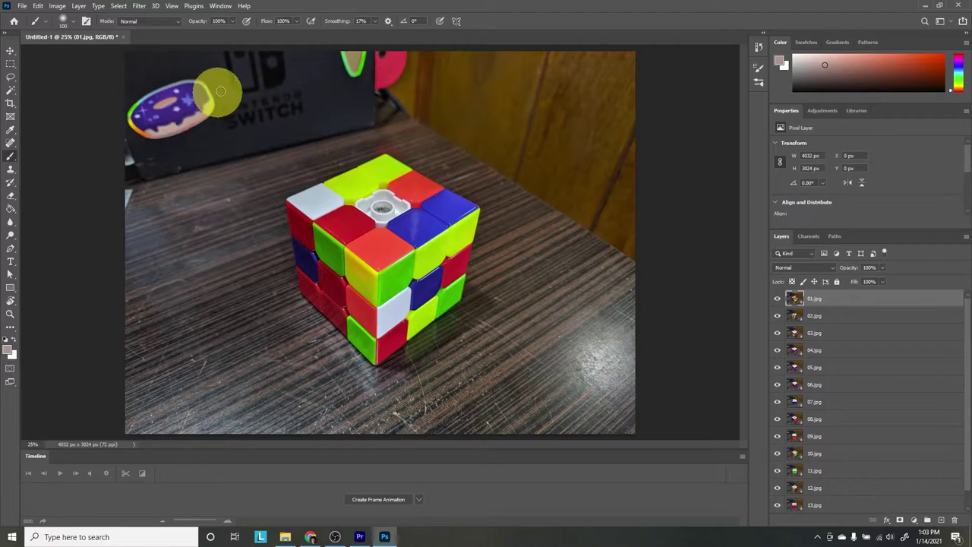
Hide the Timeline and show it again
left_click(220, 6)
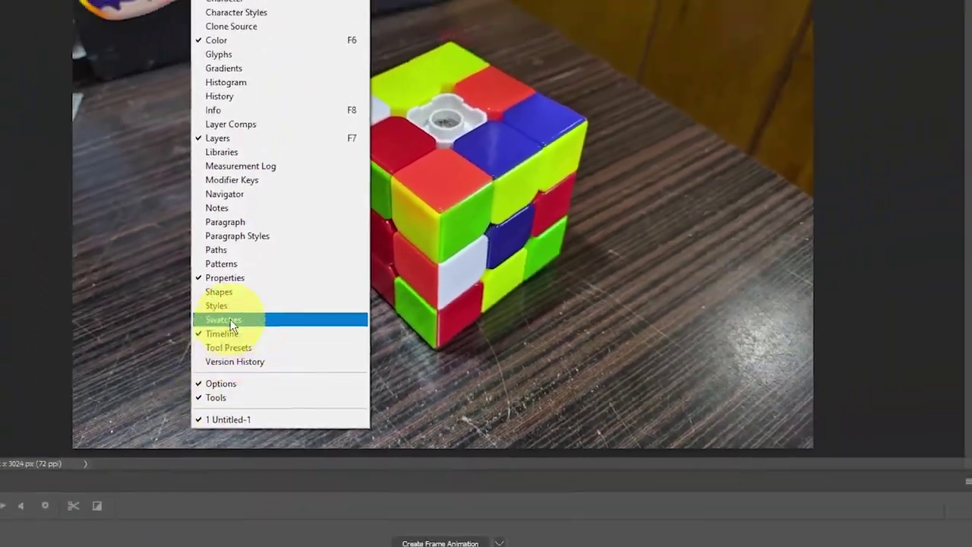
left_click(199, 237)
left_click(220, 6)
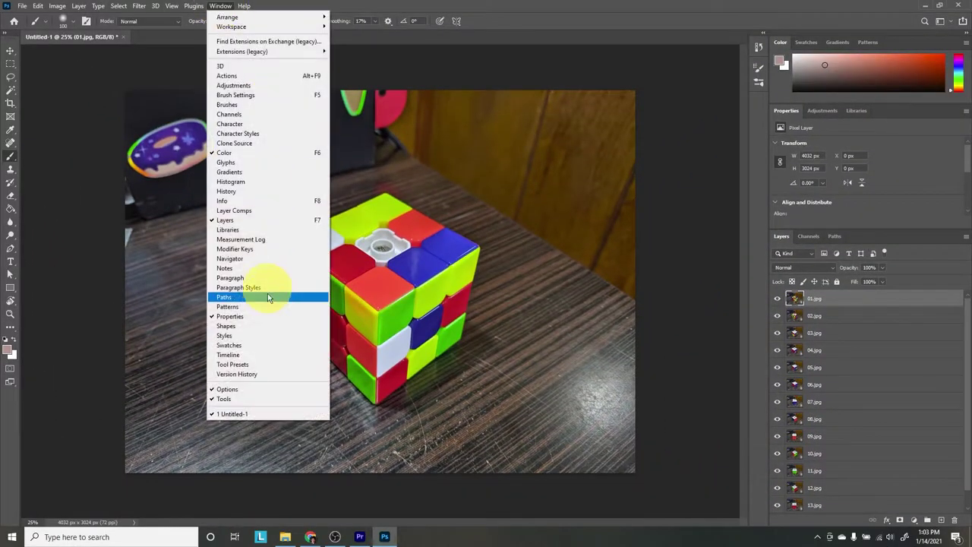
left_click(235, 353)
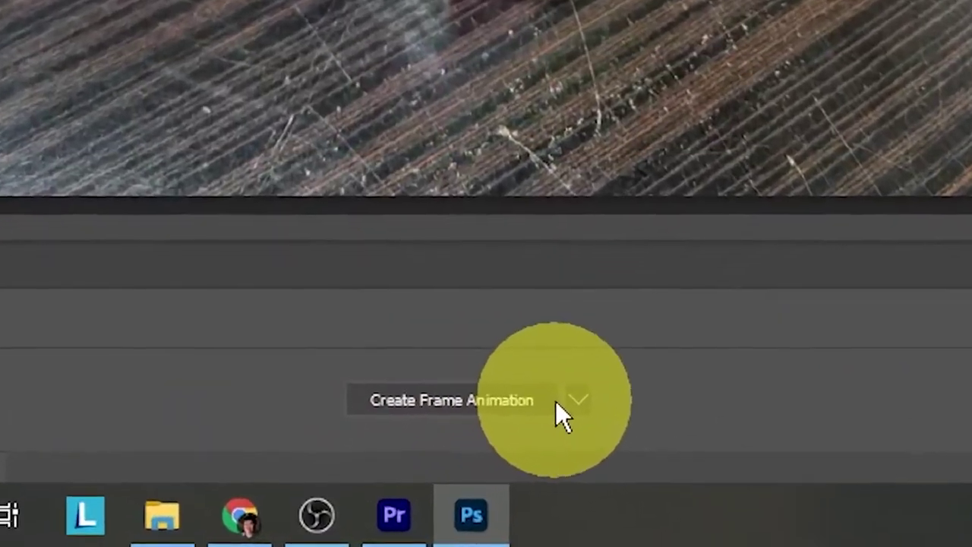
Set the timeline type to frame animation and create the frame animation
left_click(418, 500)
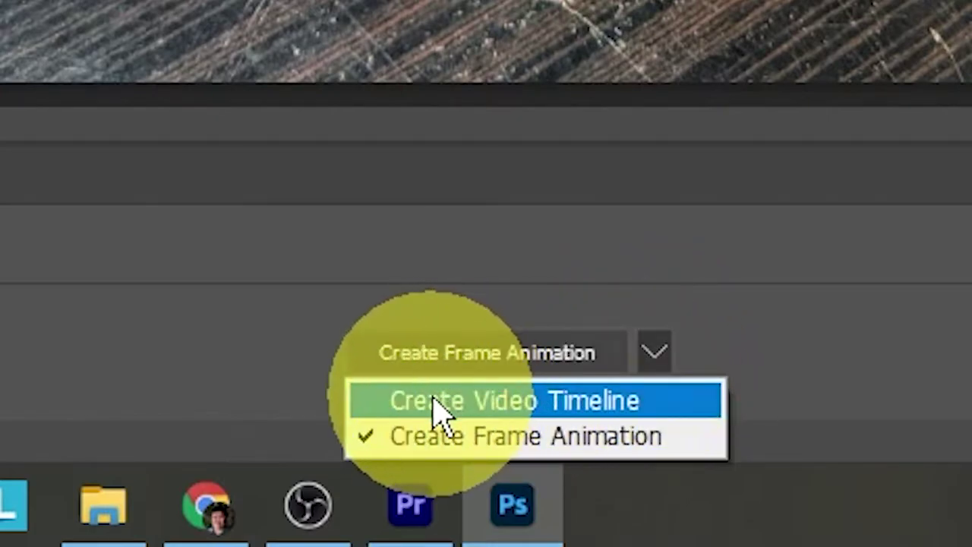
left_click(434, 405)
left_click(647, 364)
left_click(528, 435)
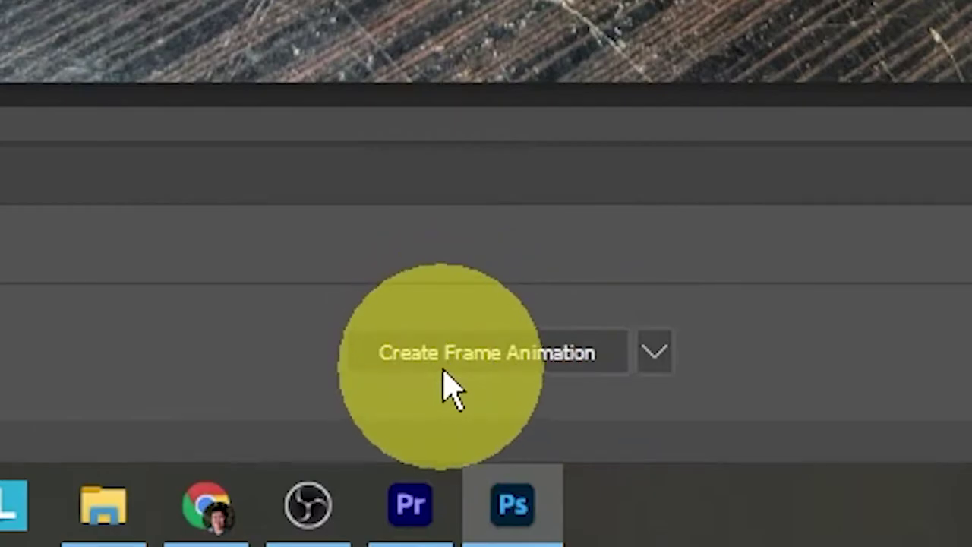
left_click(463, 355)
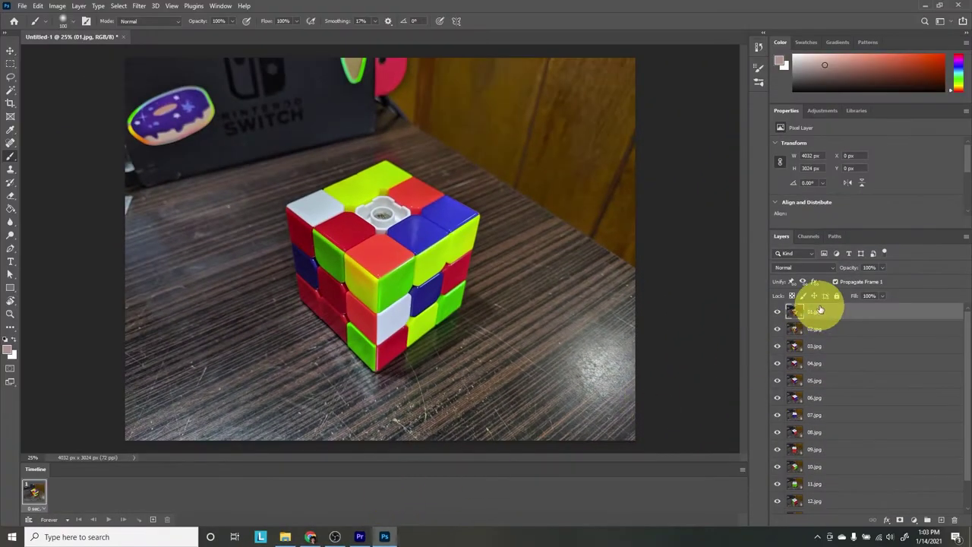
Make animation frames from all the photo layers
left_click(742, 470)
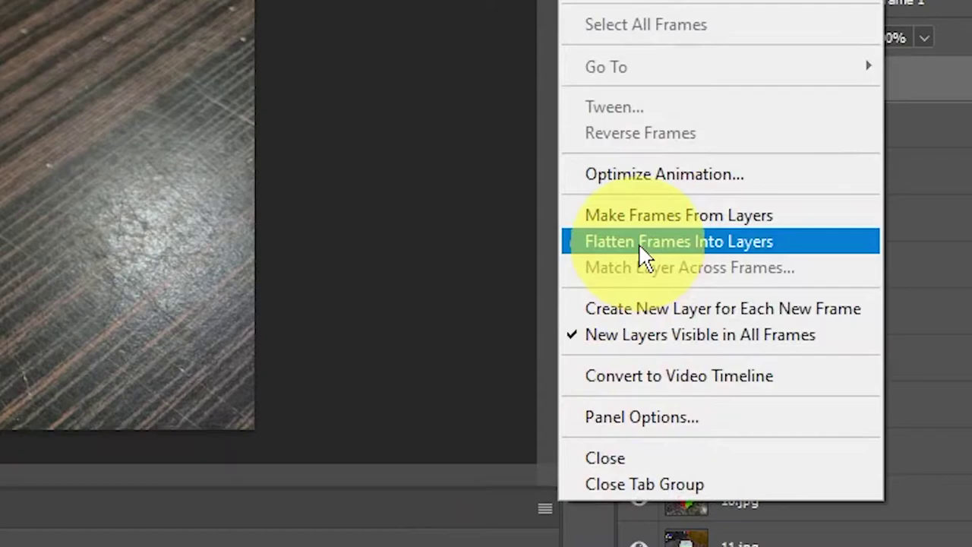
left_click(538, 513)
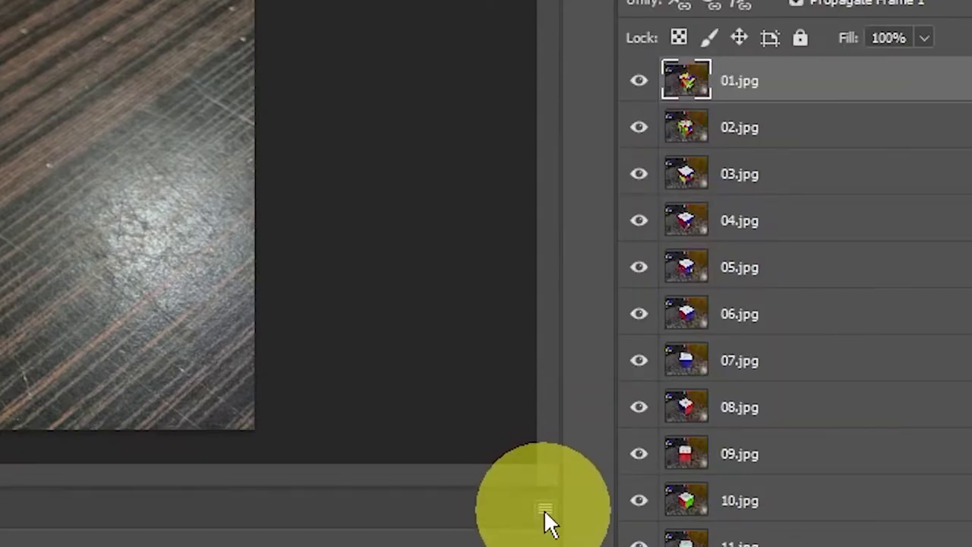
left_click(544, 508)
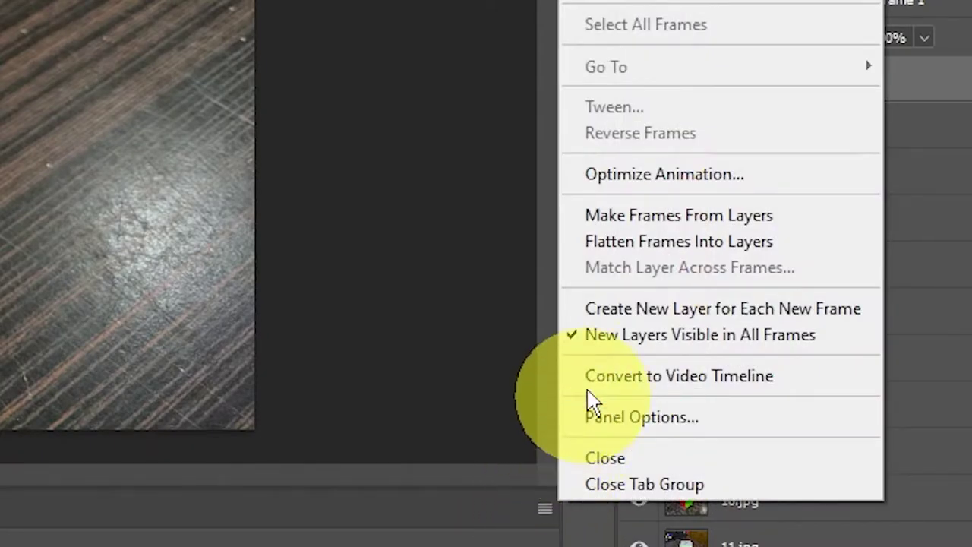
left_click(684, 220)
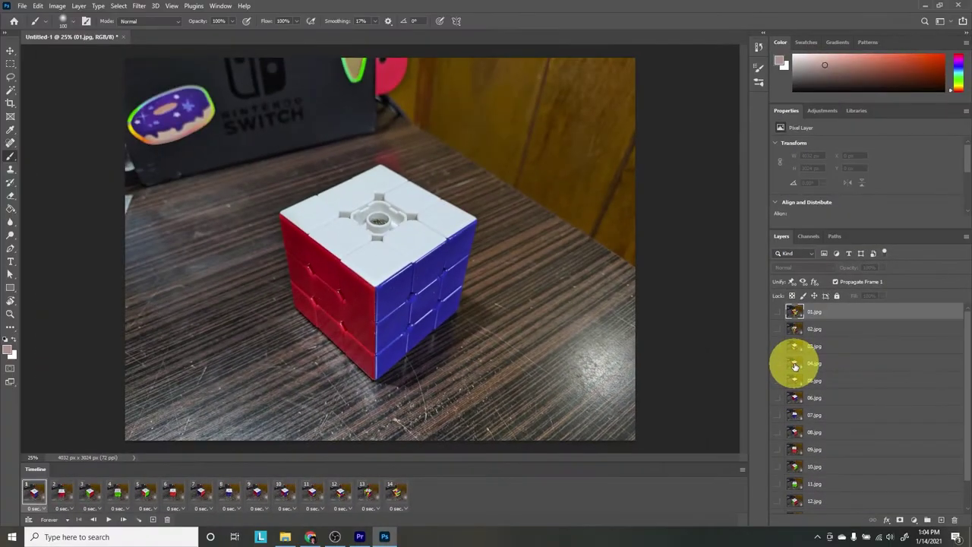
Compare the first and last frames and reverse the frame order so the animation starts with 01.jpg
left_click(395, 495)
left_click(46, 494)
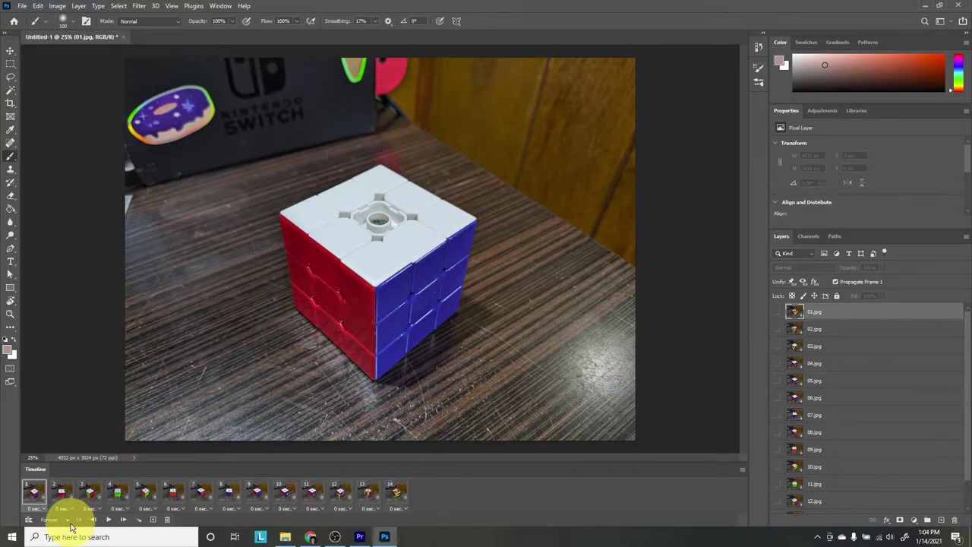
left_click(34, 493)
left_click(398, 493)
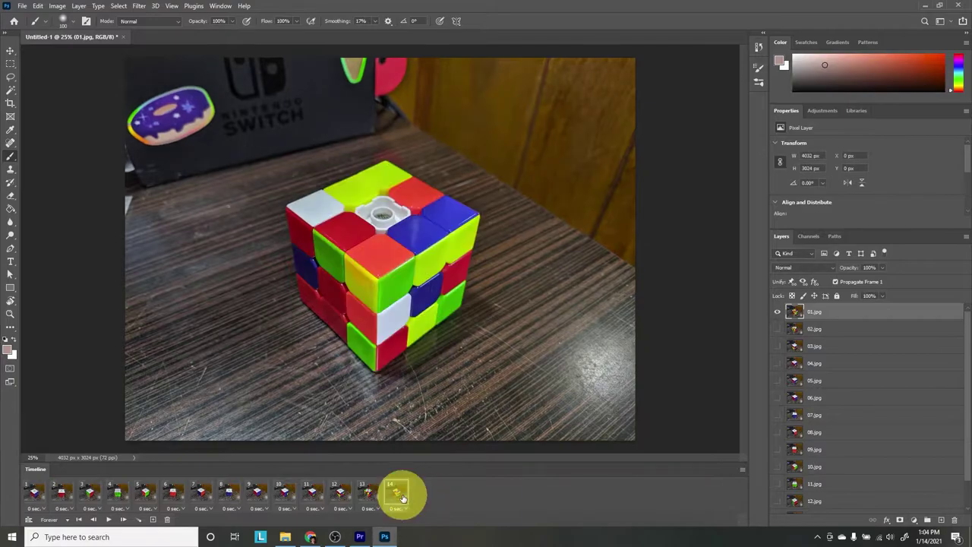
left_click(36, 495)
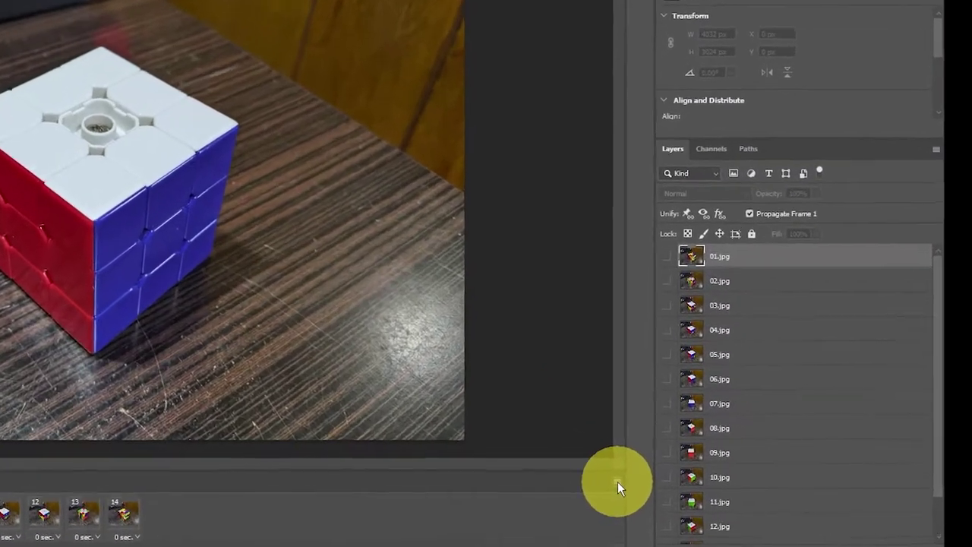
left_click(726, 472)
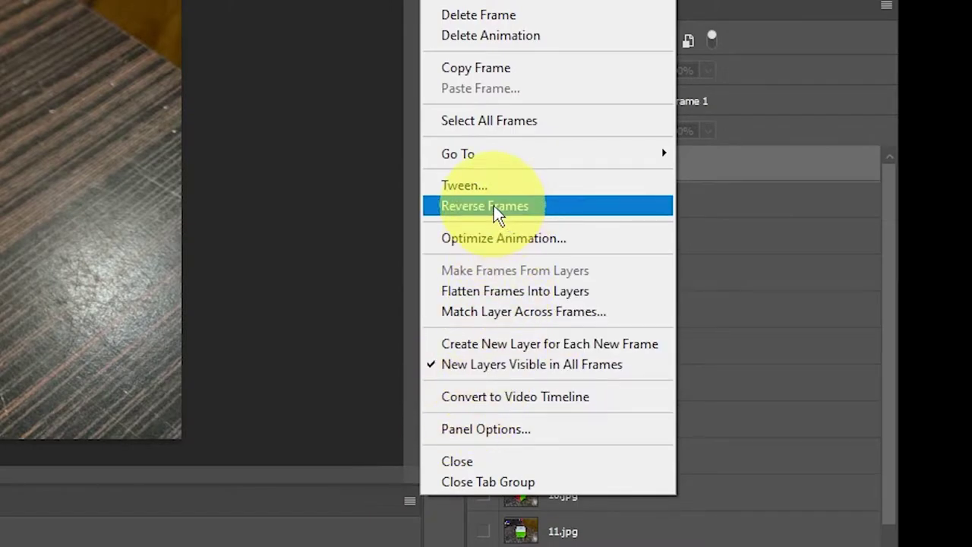
left_click(497, 206)
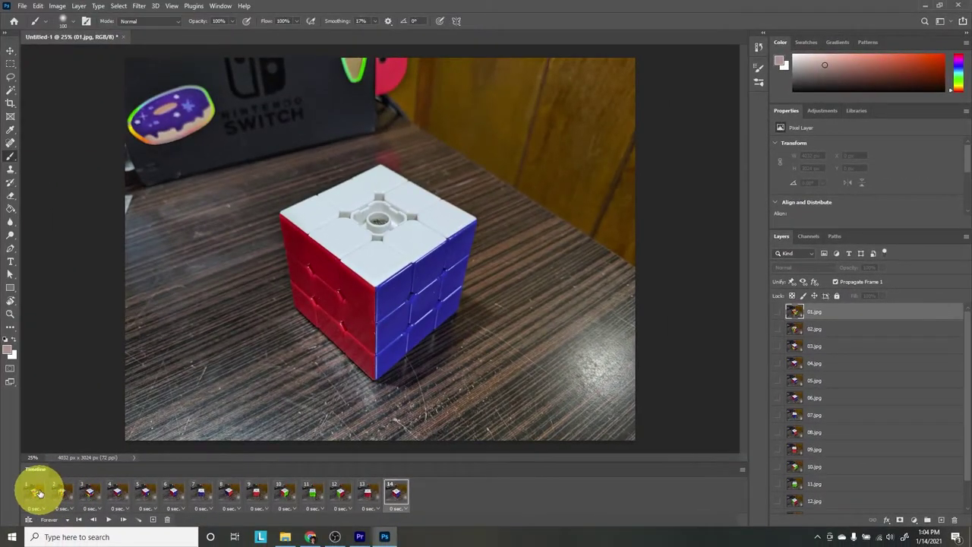
left_click(40, 493)
Play the animation to preview it, stop it, and return to the first frame
left_click(108, 519)
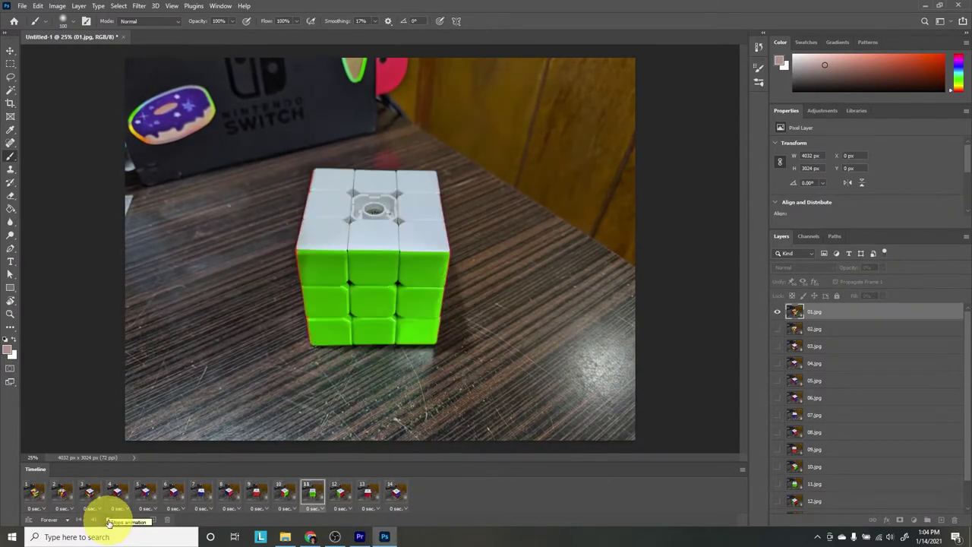
left_click(109, 520)
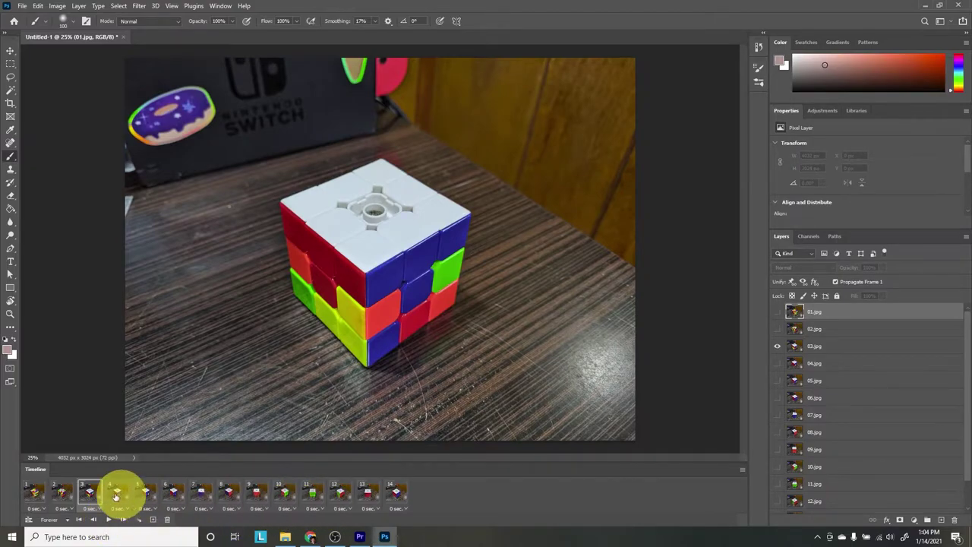
left_click(34, 494)
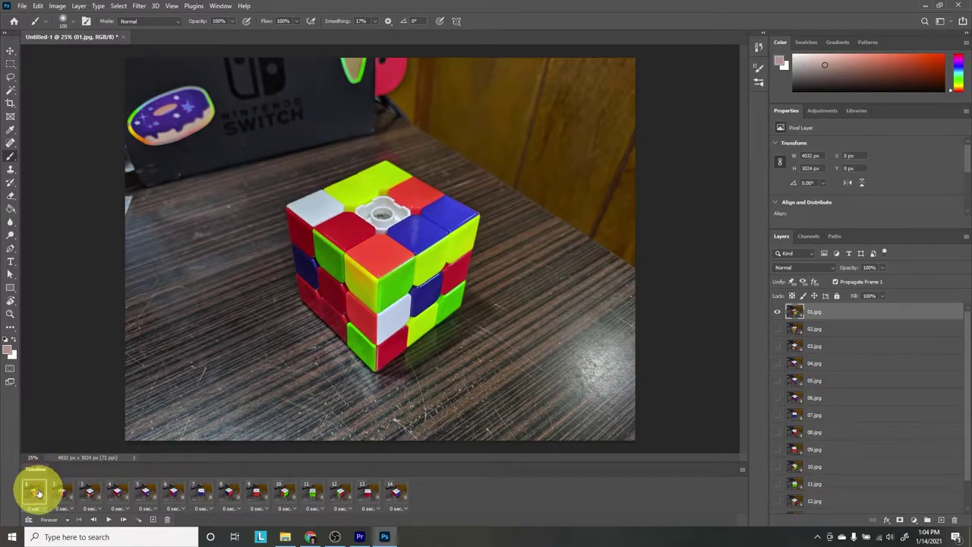
Select all 14 frames, set their delay to 0.15 seconds, and play the animation
left_click(397, 495, "shift")
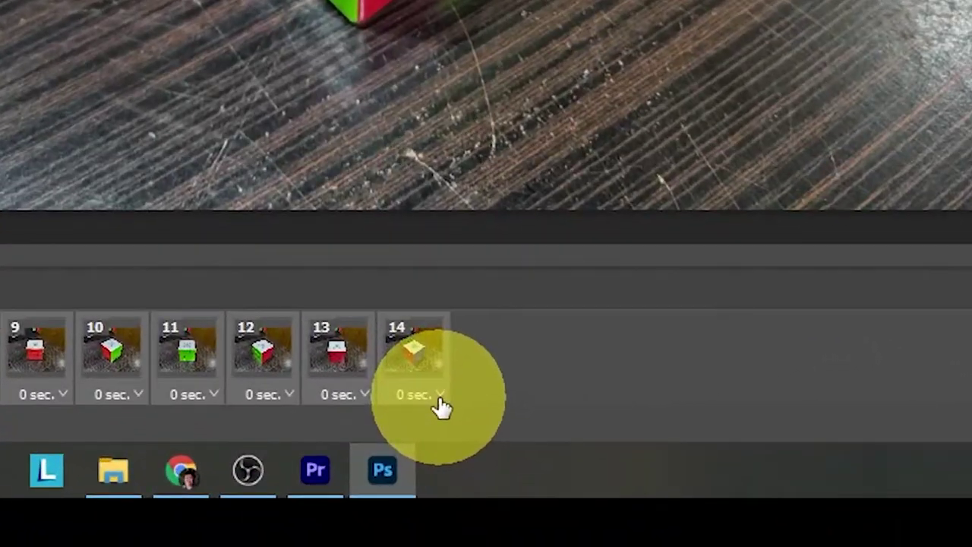
left_click(405, 508)
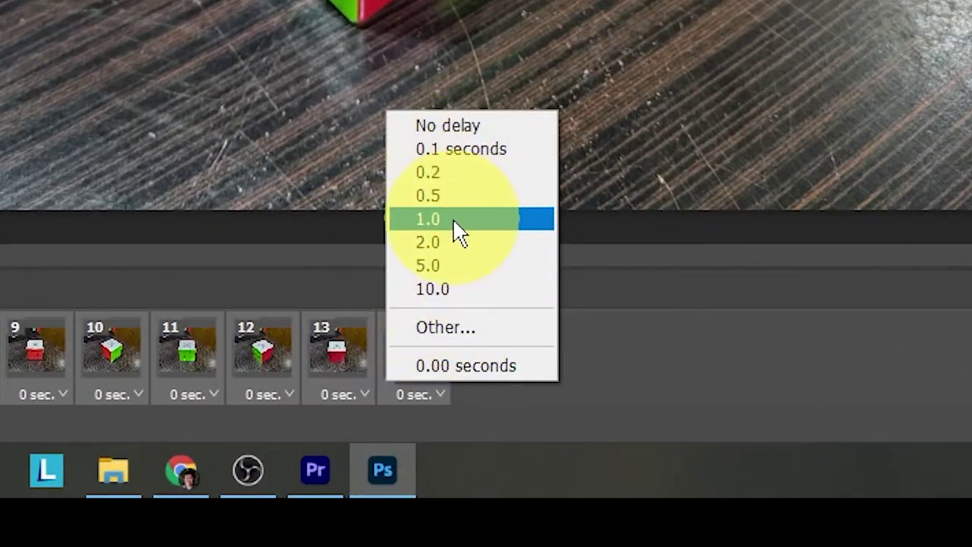
left_click(457, 328)
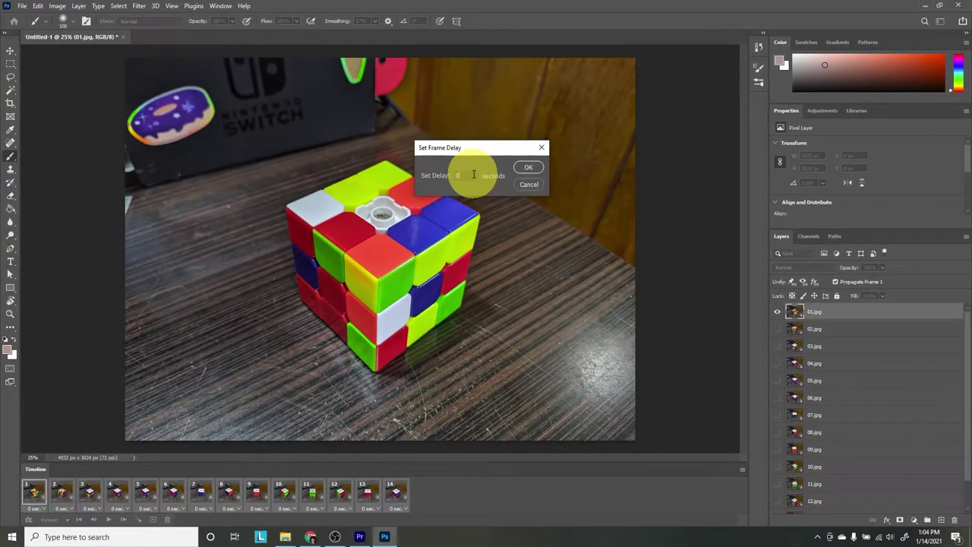
left_click_drag(473, 175, 427, 176)
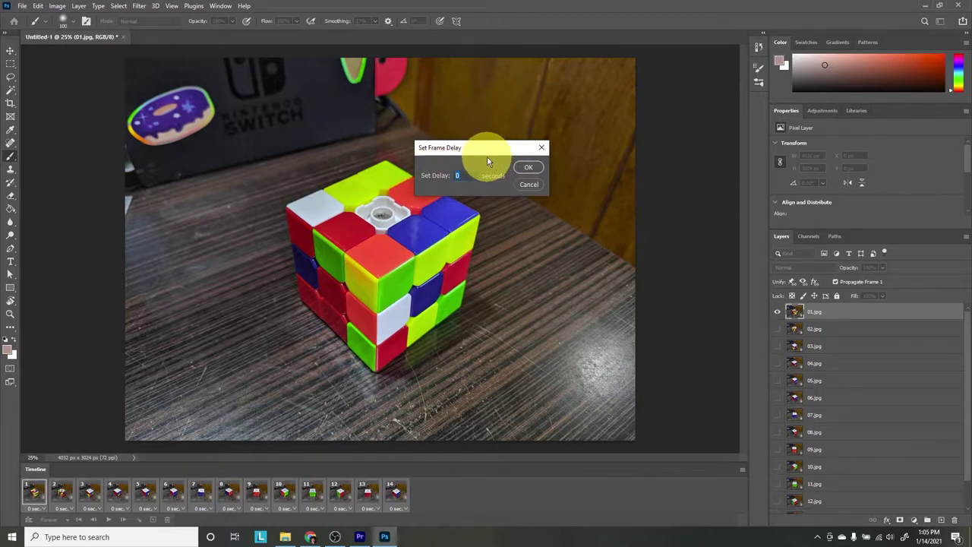
type("0.15")
left_click(522, 169)
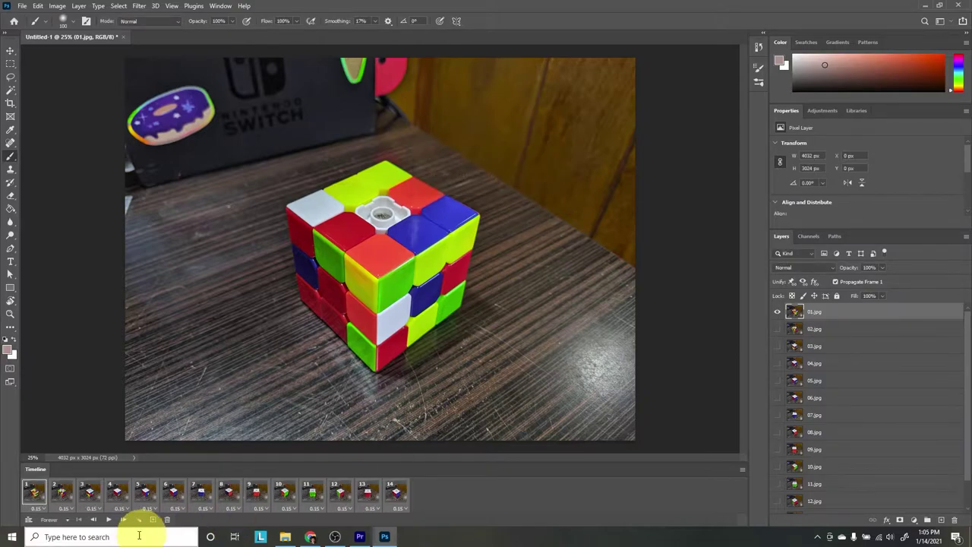
left_click(109, 521)
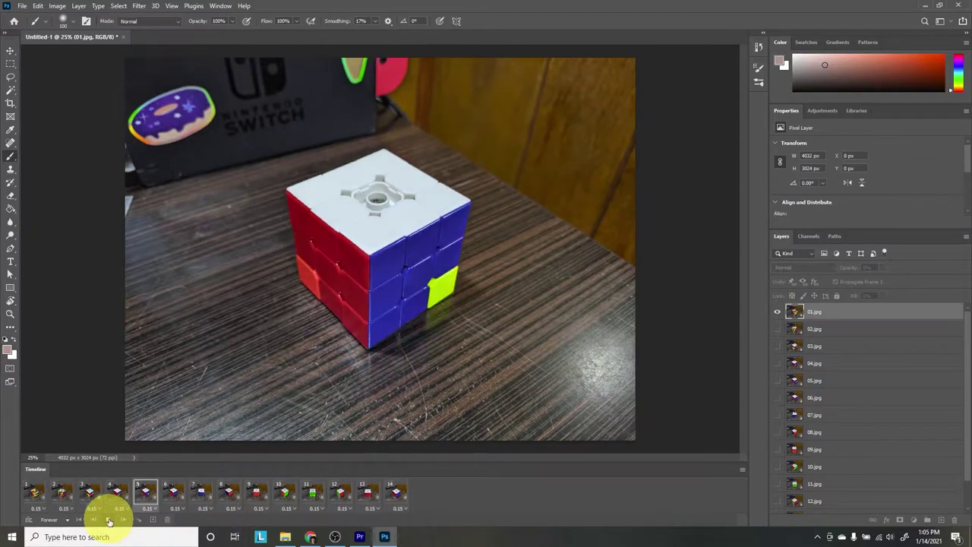
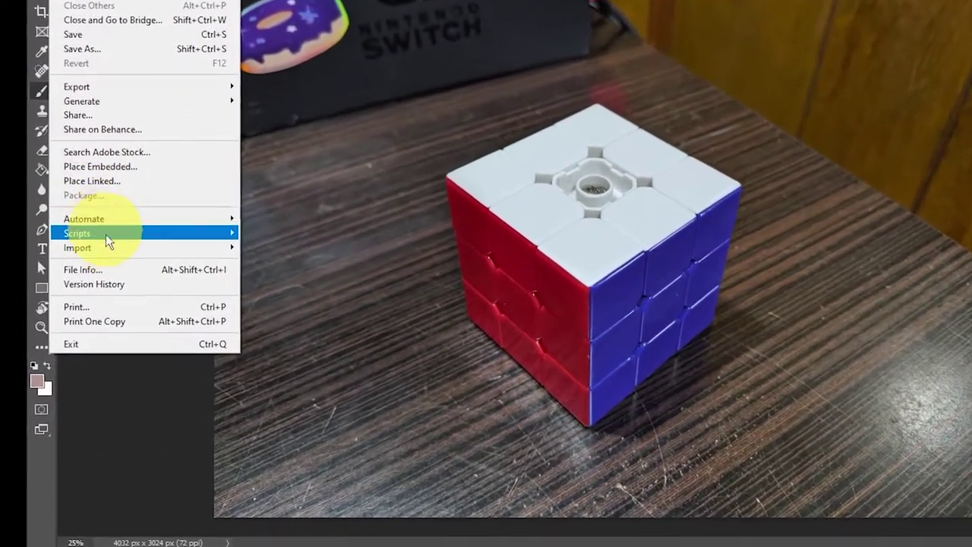
Start importing video frames to layers from PXL_20210105_162206007.mp4 and reposition the import dialog
mouse_move(55, 263)
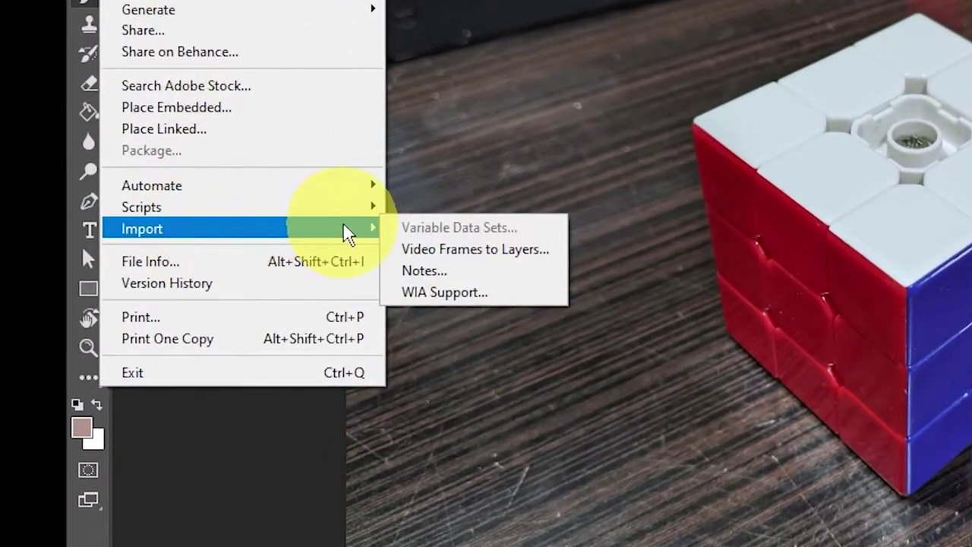
left_click(475, 250)
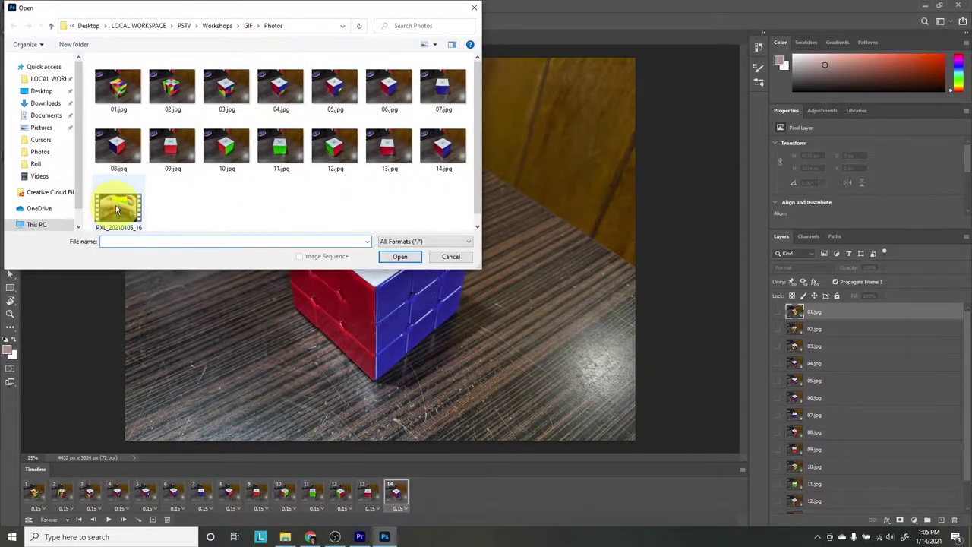
left_click(116, 205)
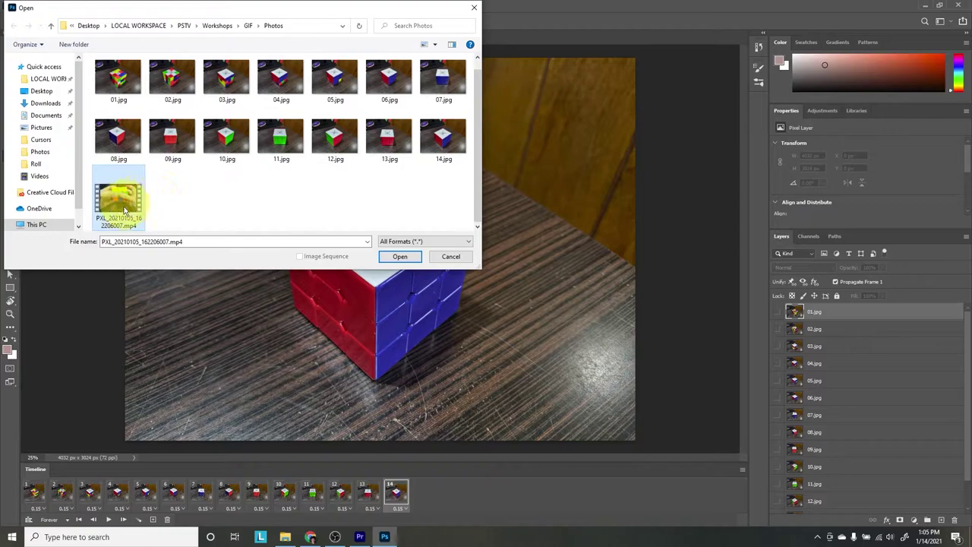
left_click(401, 256)
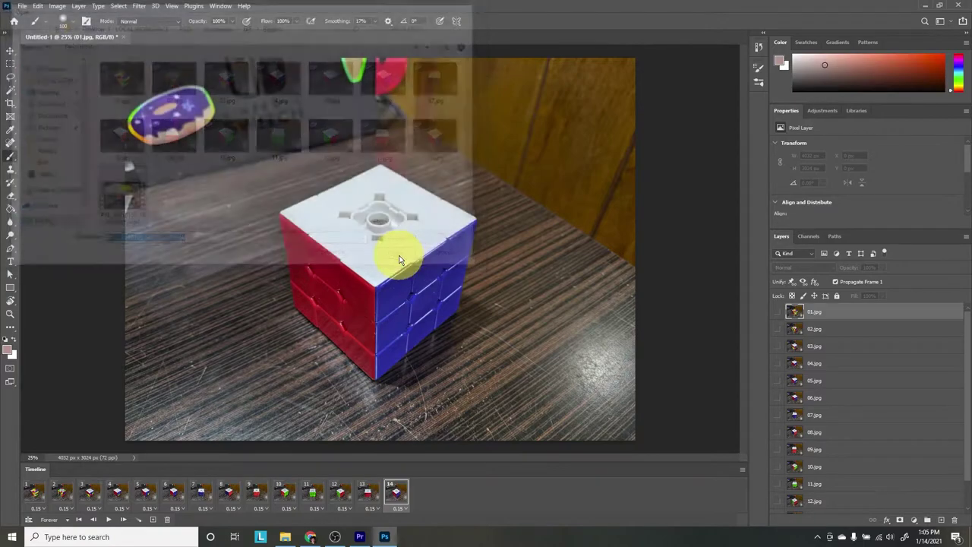
left_click_drag(440, 127, 415, 149)
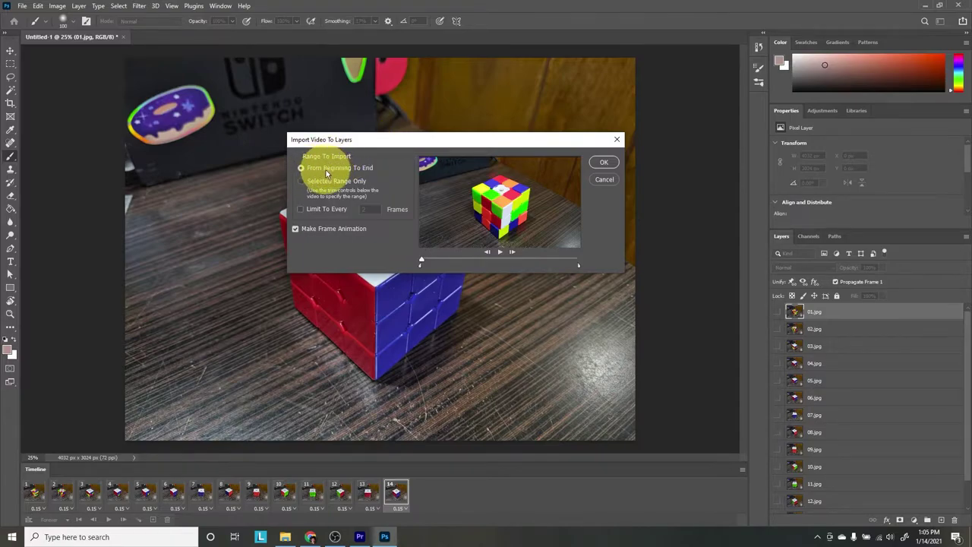
Try importing only a selected range with a trimmed start, and return the range to From Beginning To End
left_click(303, 180)
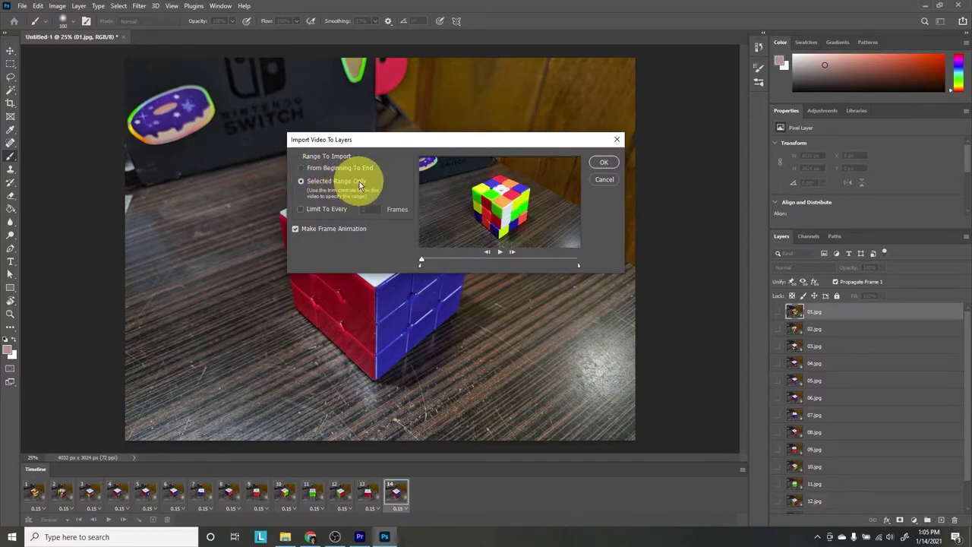
left_click_drag(422, 262, 462, 265)
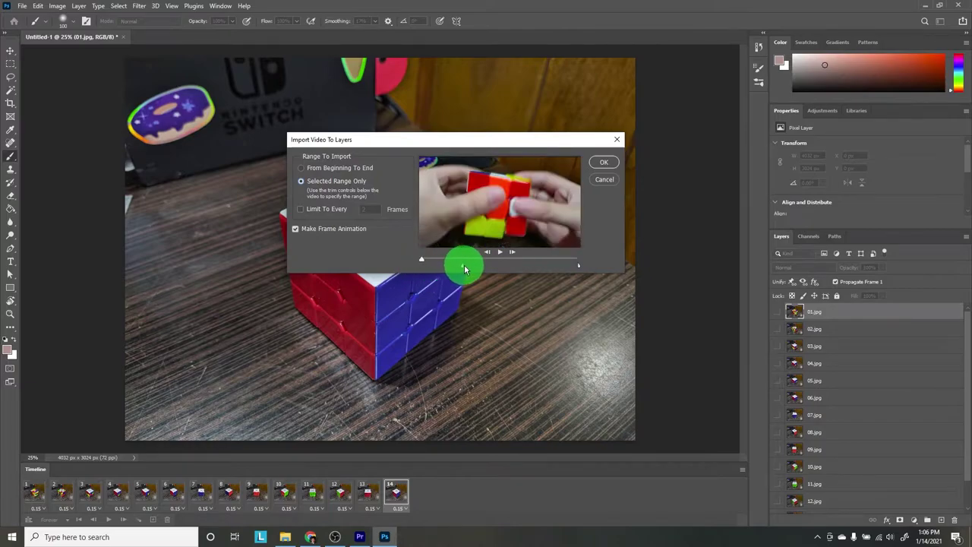
mouse_move(576, 264)
left_mouse_down()
mouse_move(516, 265)
mouse_move(579, 265)
left_mouse_up()
left_click(301, 168)
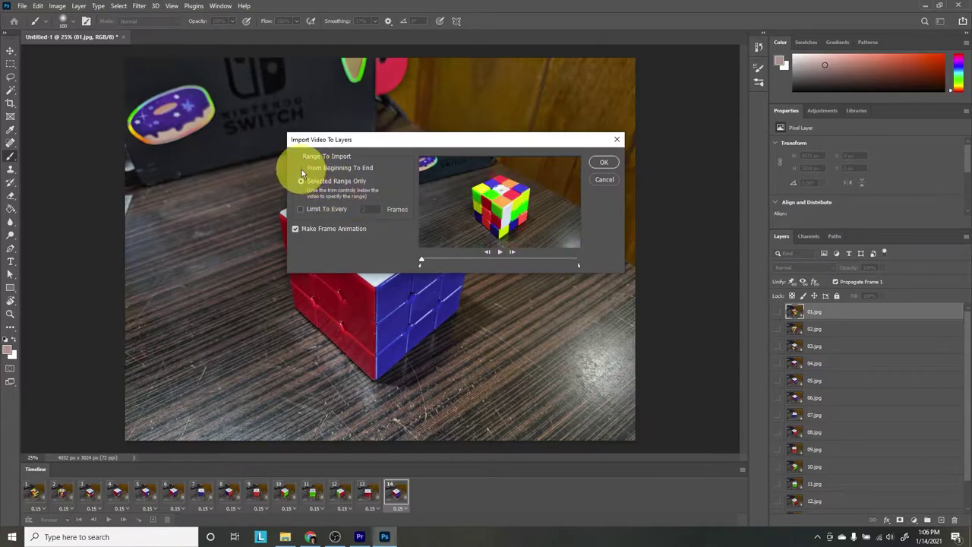
Limit the video import to every 15 frames
left_click(300, 211)
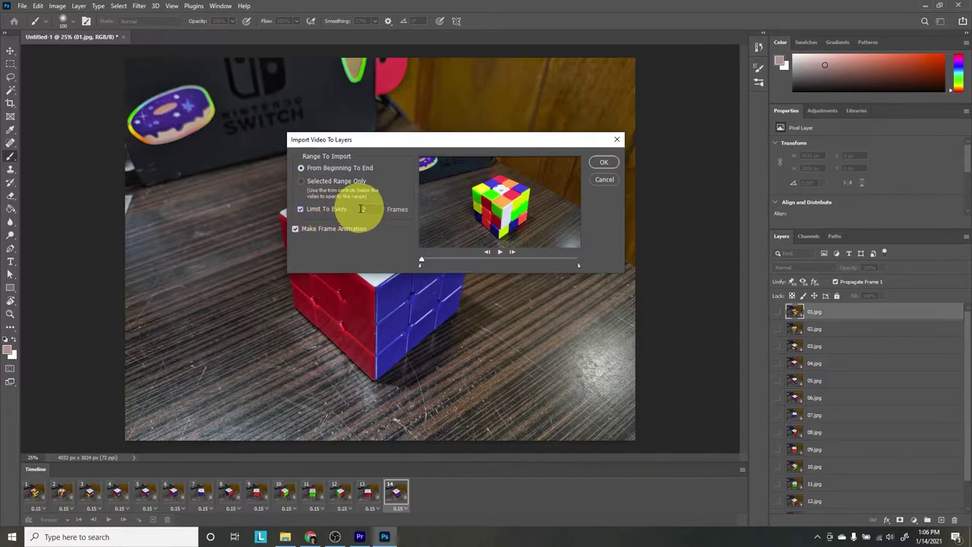
left_click(458, 144)
left_click_drag(457, 144, 459, 142)
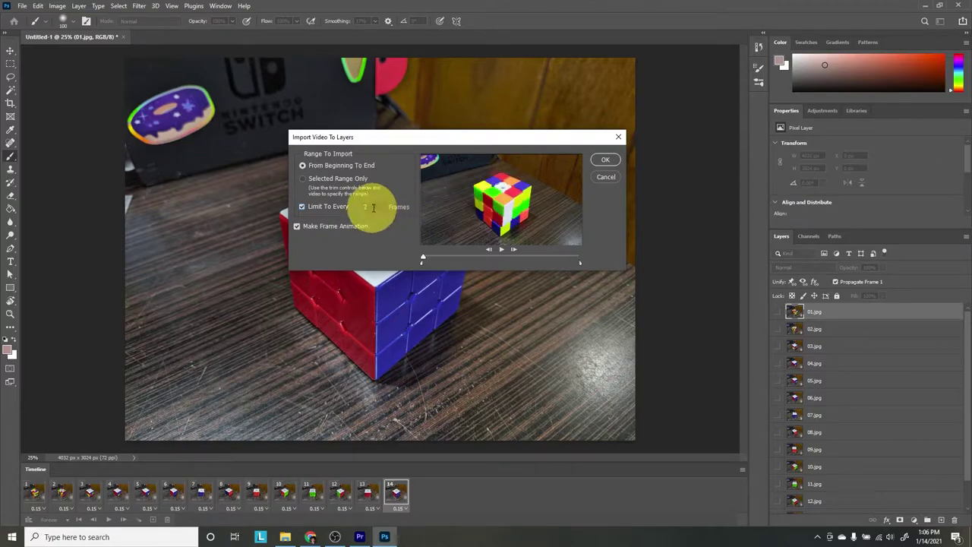
type("15")
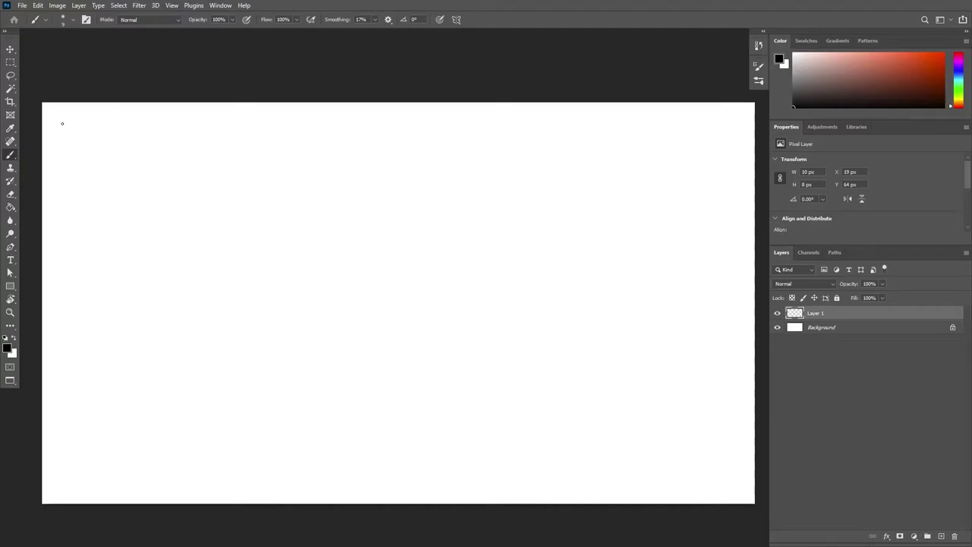
In a blank document, handwrite "24 fps" and draw a horizontal timeline labelled from "0 sec" to "1 sec"
mouse_move(55, 117)
left_mouse_down()
mouse_move(82, 126)
mouse_move(79, 135)
mouse_move(111, 128)
mouse_move(120, 138)
left_mouse_up()
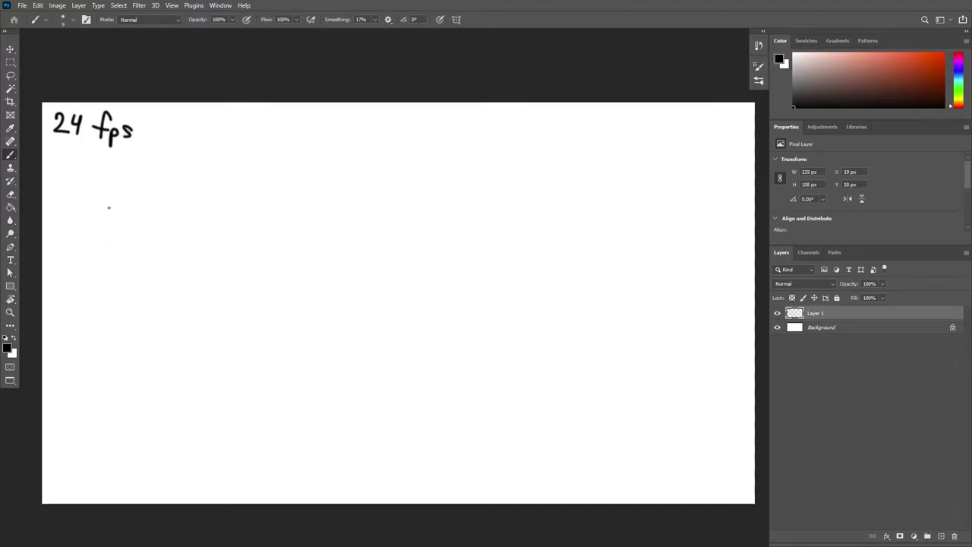
mouse_move(110, 259)
left_mouse_down()
mouse_move(463, 277)
mouse_move(460, 292)
left_mouse_up()
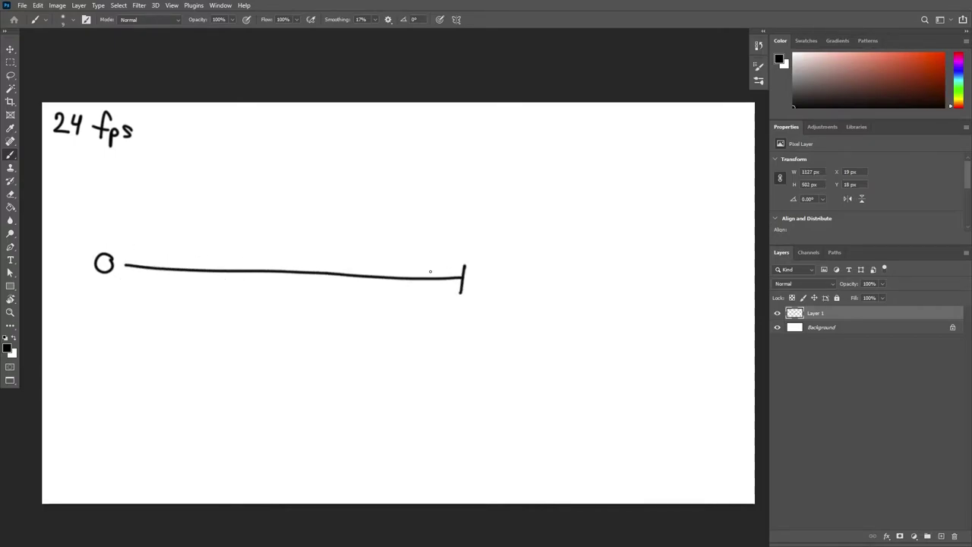
left_click_drag(63, 297, 108, 306)
mouse_move(451, 306)
left_mouse_down()
mouse_move(448, 318)
mouse_move(501, 324)
left_mouse_up()
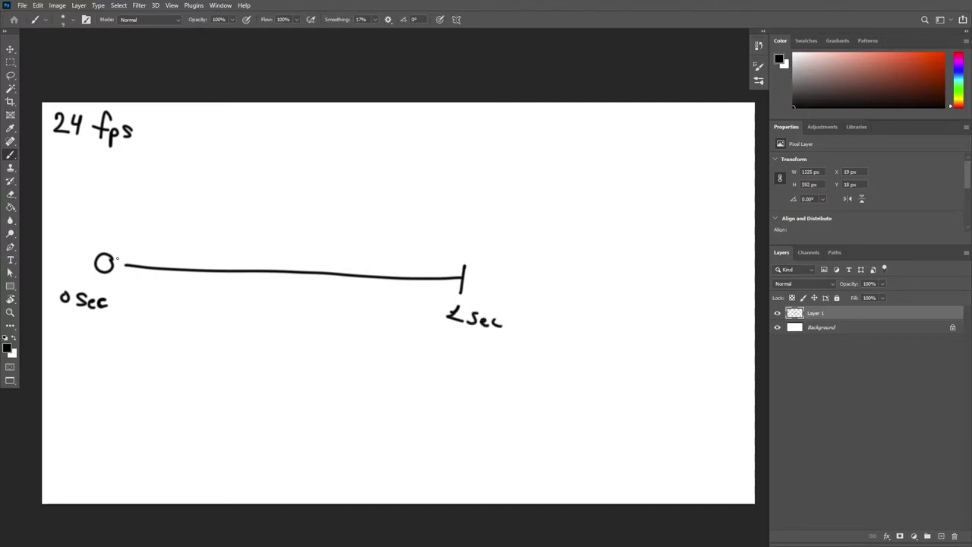
Mark the one-second timeline with vertical frame ticks and write "1/24 second frame duration" above it
left_click_drag(128, 254, 140, 275)
mouse_move(150, 257)
left_mouse_down()
mouse_move(150, 274)
mouse_move(160, 278)
left_mouse_up()
mouse_move(172, 259)
left_mouse_down()
mouse_move(172, 278)
mouse_move(183, 277)
left_mouse_up()
left_click_drag(202, 258, 201, 278)
mouse_move(211, 256)
left_mouse_down()
mouse_move(210, 278)
mouse_move(224, 279)
left_mouse_up()
mouse_move(237, 260)
left_mouse_down()
mouse_move(237, 281)
mouse_move(247, 283)
left_mouse_up()
mouse_move(258, 261)
left_mouse_down()
mouse_move(259, 283)
mouse_move(267, 281)
left_mouse_up()
mouse_move(277, 261)
left_mouse_down()
mouse_move(276, 283)
mouse_move(290, 284)
left_mouse_up()
mouse_move(299, 267)
left_mouse_down()
mouse_move(299, 284)
mouse_move(313, 287)
left_mouse_up()
left_click_drag(328, 264, 327, 284)
left_click_drag(343, 266, 353, 285)
mouse_move(369, 266)
left_mouse_down()
mouse_move(369, 286)
mouse_move(379, 287)
left_mouse_up()
mouse_move(397, 268)
left_mouse_down()
mouse_move(396, 286)
mouse_move(424, 286)
left_mouse_up()
left_click_drag(444, 267, 445, 284)
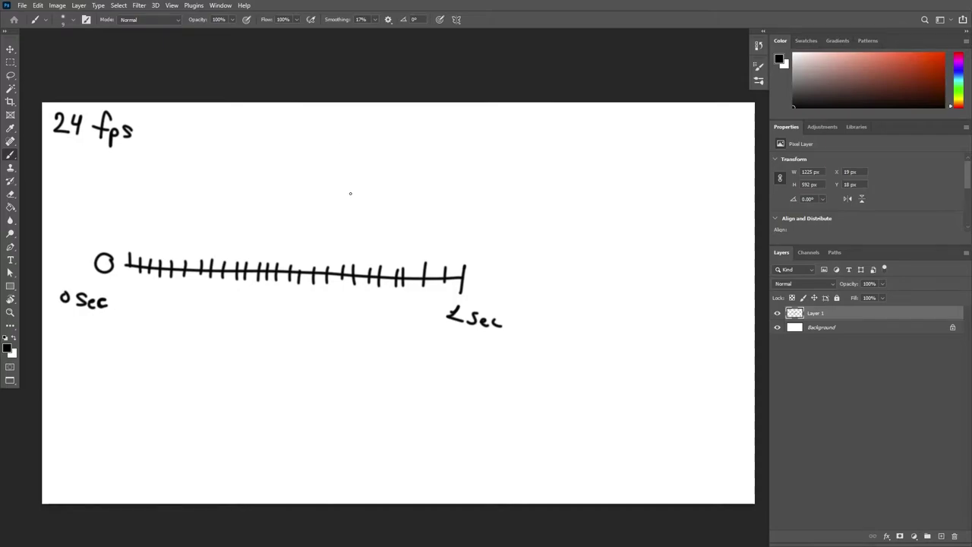
mouse_move(419, 174)
left_mouse_down()
mouse_move(415, 206)
mouse_move(479, 186)
mouse_move(529, 200)
mouse_move(533, 185)
mouse_move(565, 183)
mouse_move(555, 198)
mouse_move(618, 211)
left_mouse_up()
mouse_move(503, 220)
left_mouse_down()
mouse_move(551, 240)
mouse_move(560, 226)
mouse_move(587, 244)
left_mouse_up()
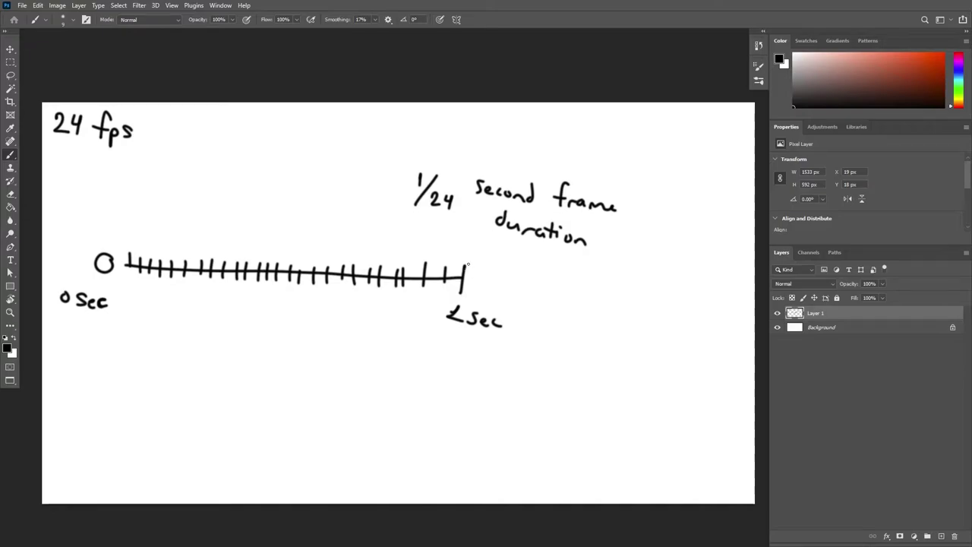
Extend the timeline past the 1-second mark with more ticks and write an arrow with "2 ...." below it
left_click_drag(462, 278, 742, 293)
left_click_drag(475, 270, 475, 284)
left_click_drag(487, 274, 498, 292)
left_click_drag(513, 277, 514, 291)
left_click_drag(528, 278, 536, 290)
left_click_drag(547, 275, 546, 288)
mouse_move(632, 317)
left_mouse_down()
mouse_move(655, 319)
mouse_move(643, 328)
mouse_move(689, 330)
left_mouse_up()
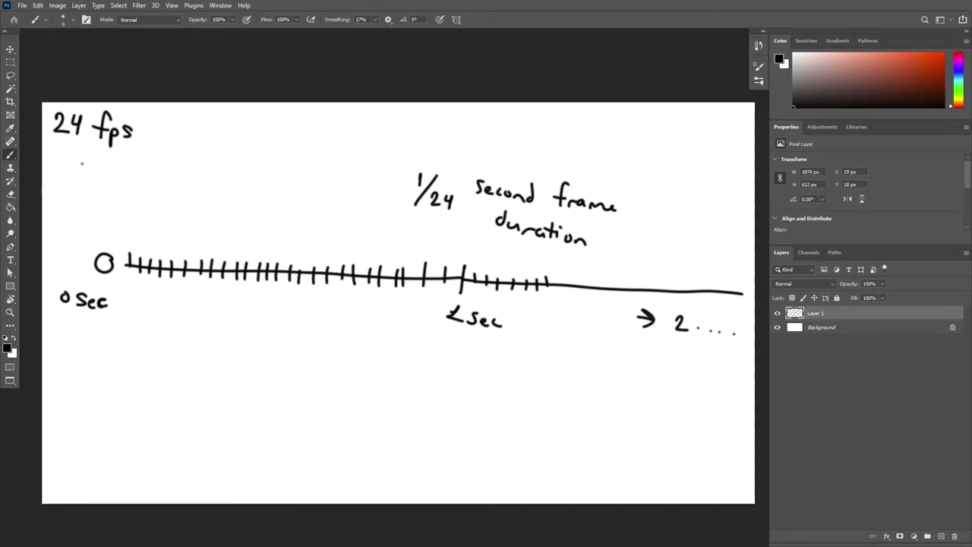
Handwrite "15 frames" under the "24 fps" note
left_click_drag(58, 167, 60, 182)
left_click_drag(67, 166, 66, 183)
mouse_move(76, 164)
left_mouse_down()
mouse_move(107, 188)
mouse_move(172, 187)
left_mouse_up()
left_click_drag(181, 175, 175, 188)
Circle the 15th tick on the timeline and label it "15th frame" with an arrow pointing down to it
mouse_move(295, 262)
left_mouse_down()
mouse_move(287, 281)
mouse_move(300, 271)
left_mouse_up()
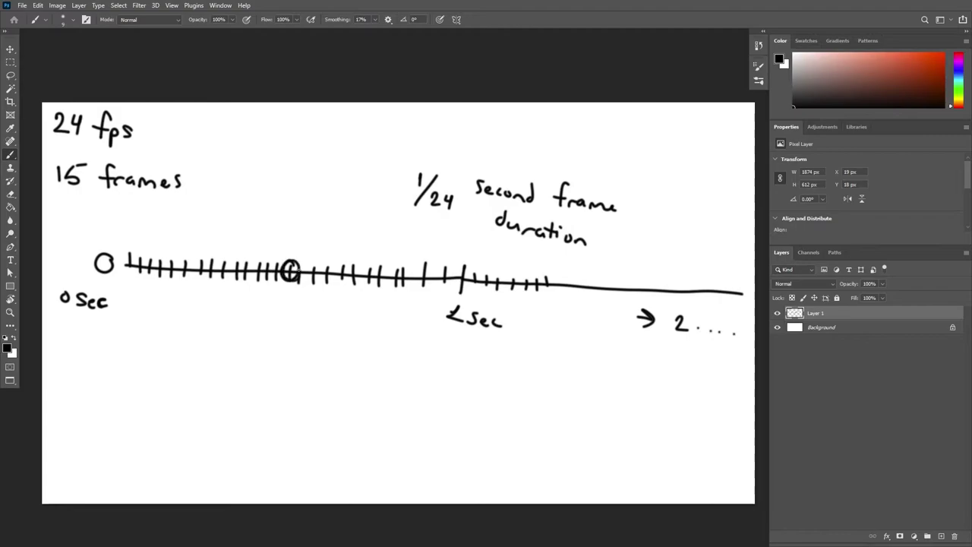
mouse_move(286, 234)
left_mouse_down()
mouse_move(302, 234)
mouse_move(293, 244)
left_mouse_up()
left_click_drag(280, 172, 288, 187)
left_click_drag(290, 172, 305, 179)
mouse_move(300, 171)
left_mouse_down()
mouse_move(325, 181)
mouse_move(301, 207)
mouse_move(307, 199)
left_mouse_up()
left_click_drag(306, 207, 358, 211)
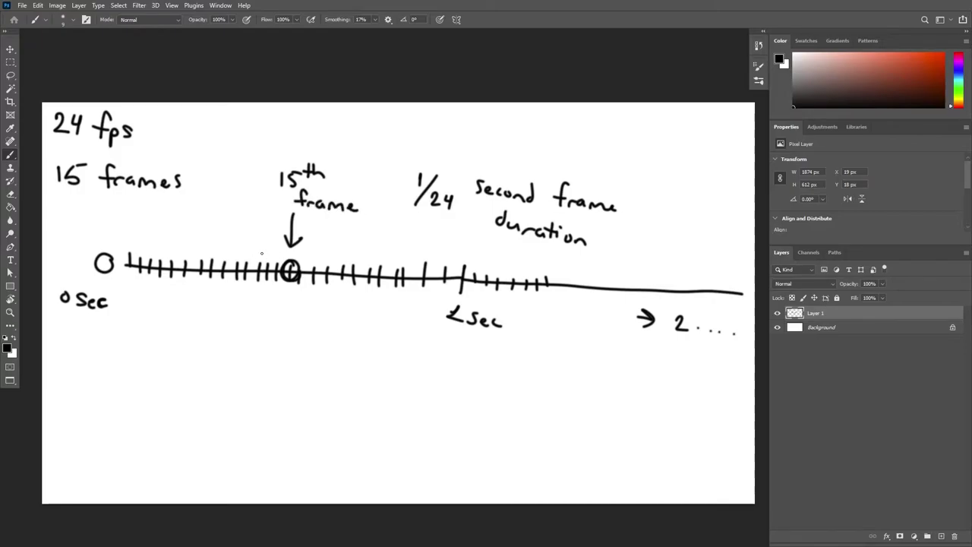
Change the brush colour to red, circle the 15th and 30th frame marks, and label the second one "30th" followed by dots
left_click_drag(959, 67, 960, 53)
left_click(941, 53)
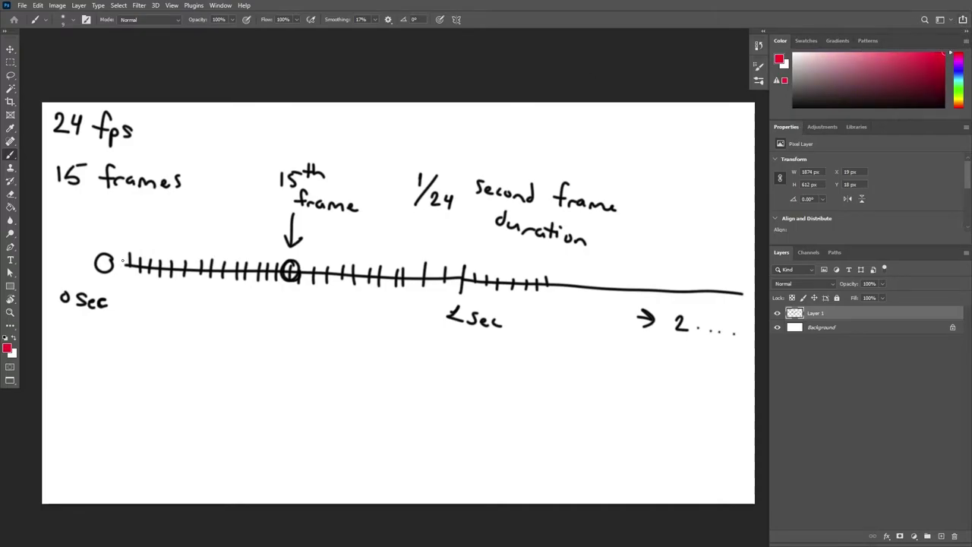
mouse_move(296, 258)
left_mouse_down()
mouse_move(281, 275)
mouse_move(290, 258)
mouse_move(292, 279)
left_mouse_up()
mouse_move(529, 275)
left_mouse_down()
mouse_move(520, 282)
mouse_move(539, 278)
mouse_move(531, 293)
left_mouse_up()
mouse_move(517, 248)
left_mouse_down()
mouse_move(518, 261)
mouse_move(559, 261)
left_mouse_up()
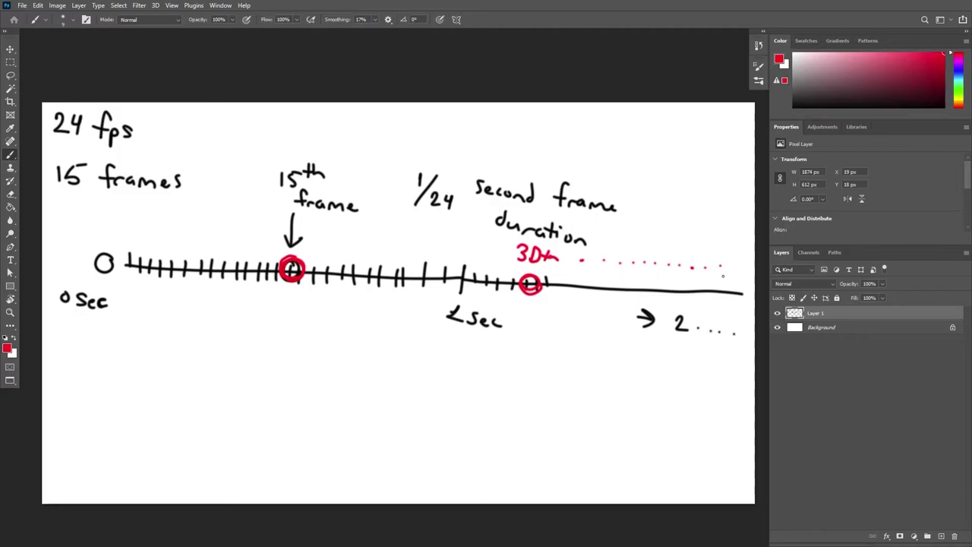
Trace a red line along the whole timeline and draw lines from the circled frames down to a handwritten note below
left_click_drag(277, 268, 116, 264)
left_click_drag(307, 273, 744, 287)
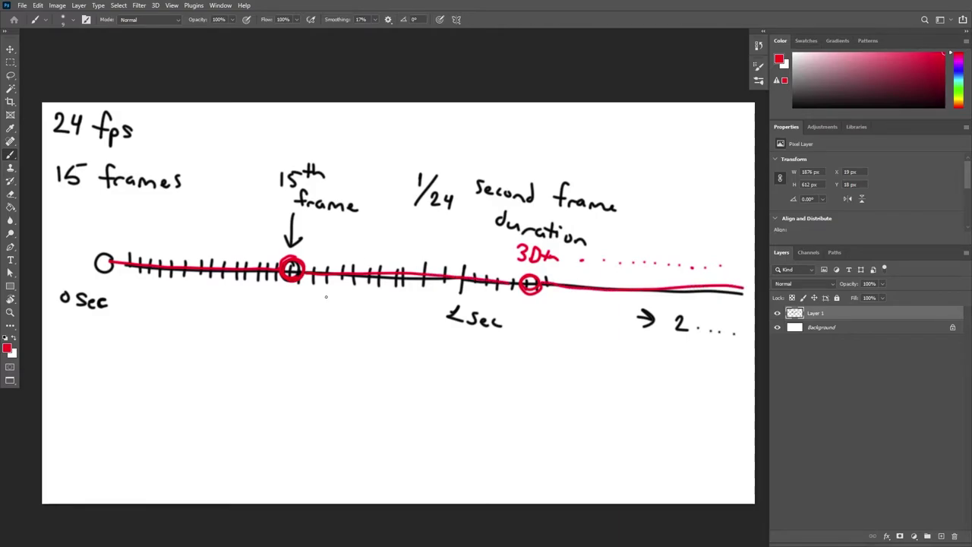
mouse_move(289, 293)
left_mouse_down()
mouse_move(334, 353)
mouse_move(422, 371)
left_mouse_up()
mouse_move(529, 298)
left_mouse_down()
mouse_move(466, 366)
mouse_move(406, 376)
mouse_move(406, 410)
left_mouse_up()
left_click_drag(406, 410, 421, 393)
mouse_move(343, 421)
left_mouse_down()
mouse_move(344, 435)
mouse_move(369, 436)
mouse_move(368, 447)
left_mouse_up()
left_click_drag(368, 427, 384, 428)
left_click_drag(391, 438, 408, 442)
left_click_drag(402, 431, 433, 442)
left_click_drag(441, 422, 440, 441)
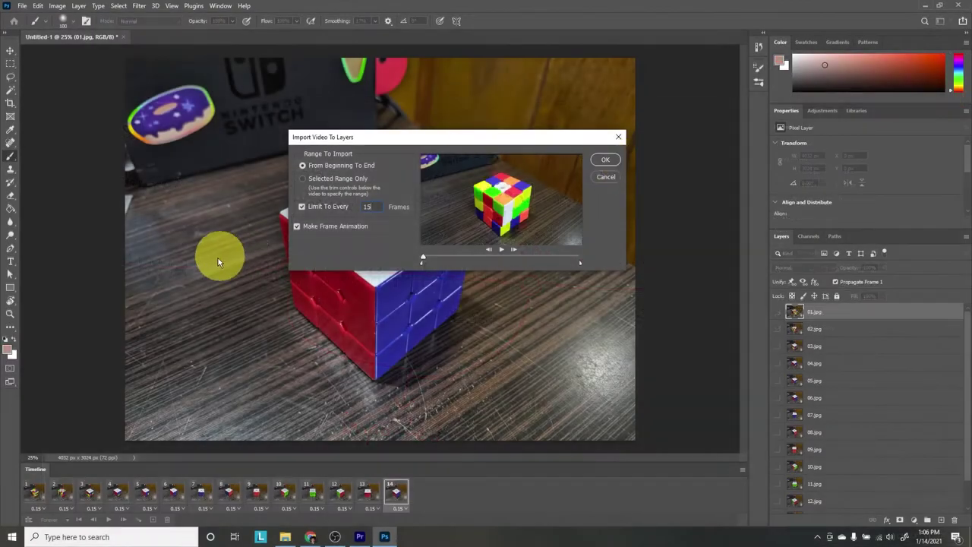
Import the video frames with Make Frame Animation enabled and compare the new document with the photo animation document
left_click(297, 227)
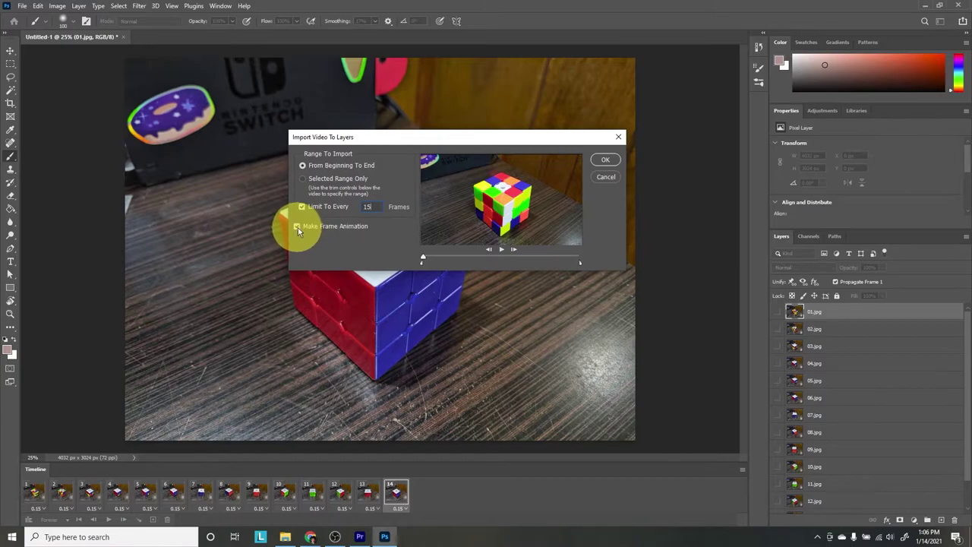
left_click(298, 227)
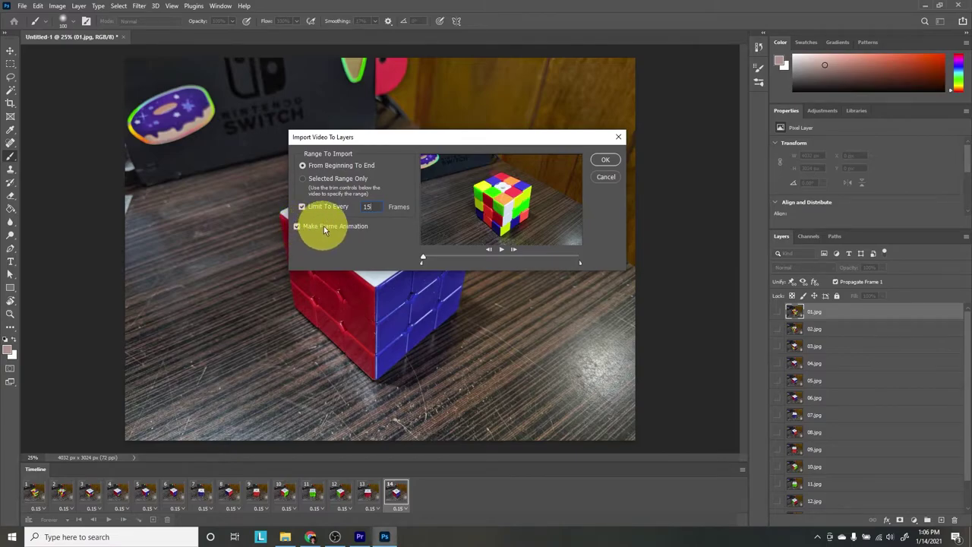
left_click(603, 160)
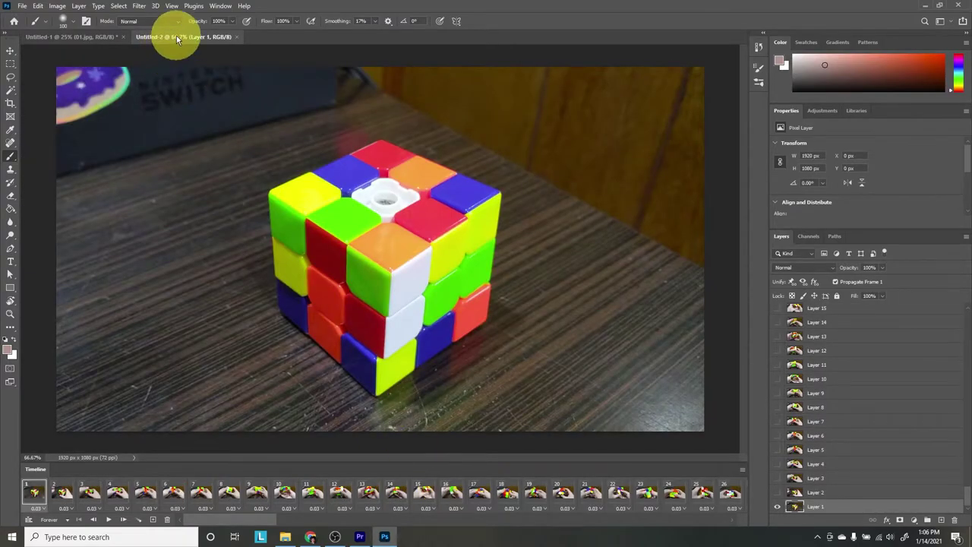
left_click(90, 36)
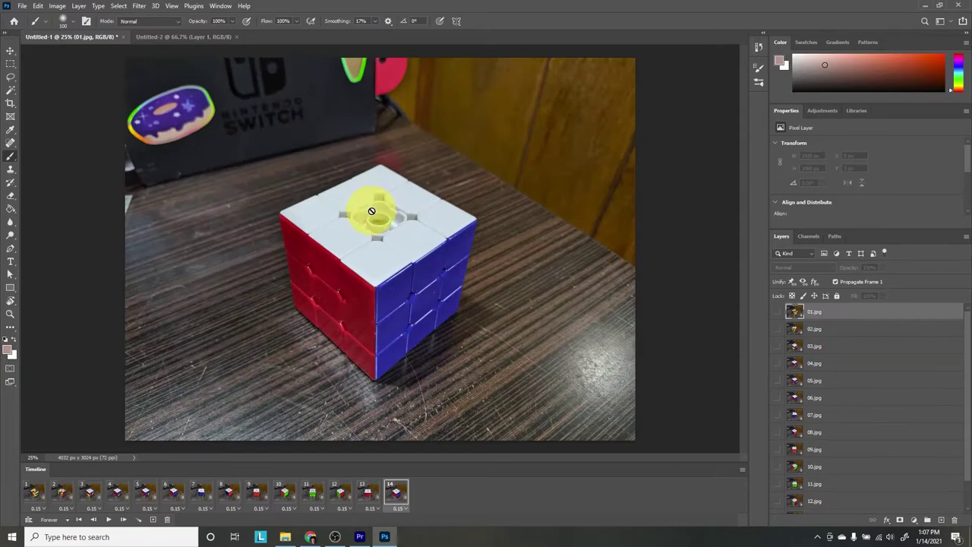
left_click(185, 37)
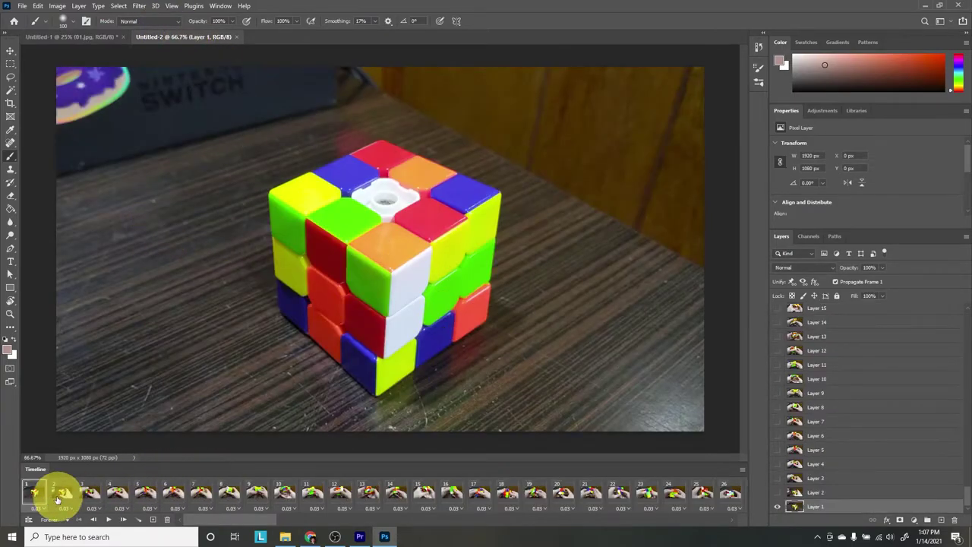
Play and stop the video frame animation, view frames 151 and 147, and return to the first frames
left_click(109, 520)
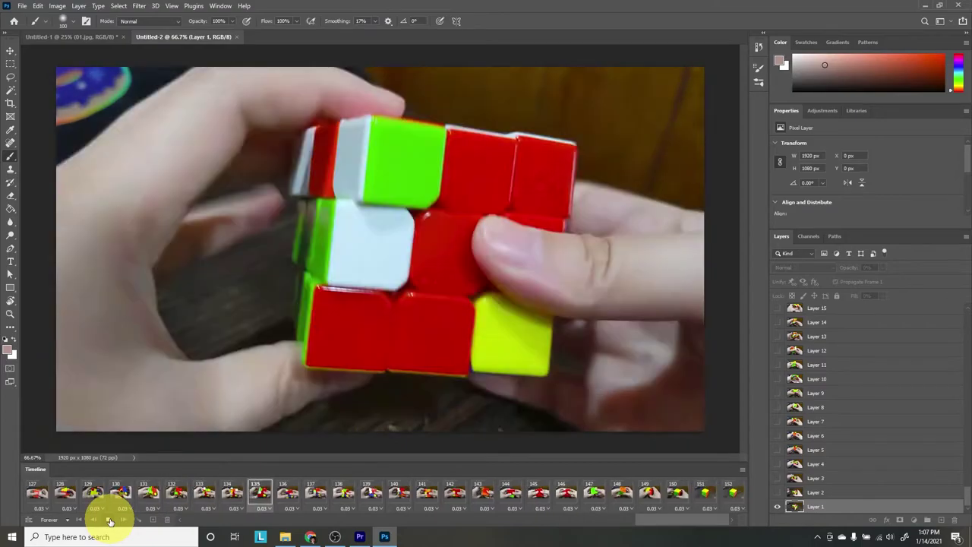
left_click(109, 521)
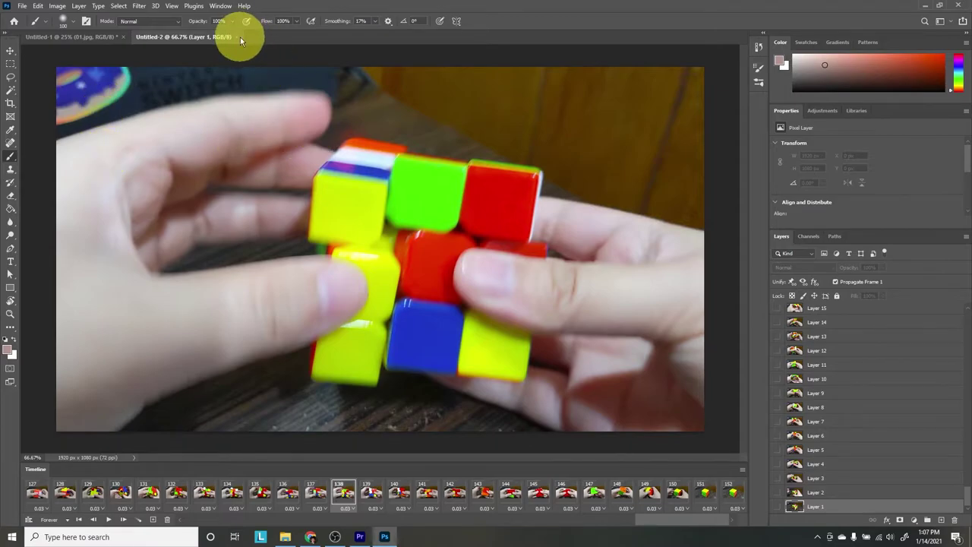
left_click(703, 492)
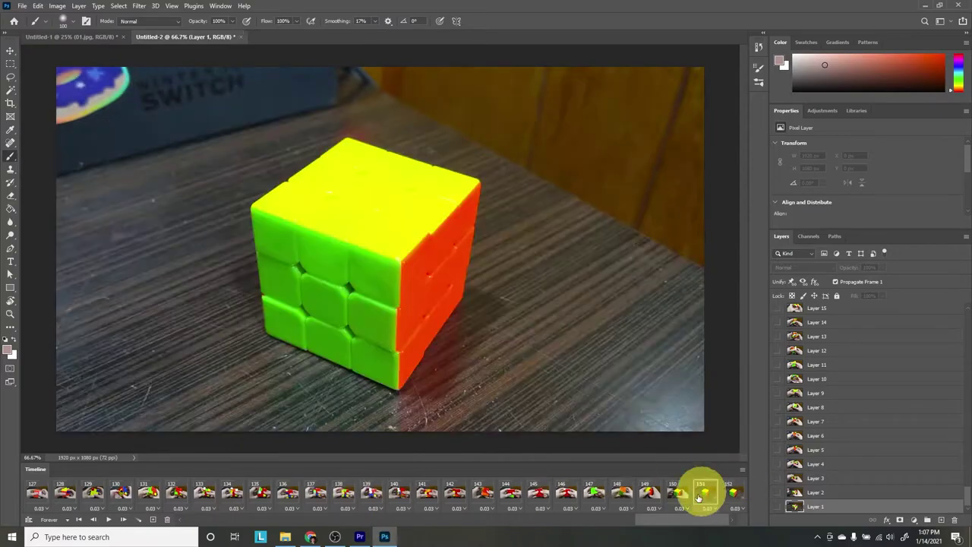
left_click(597, 494)
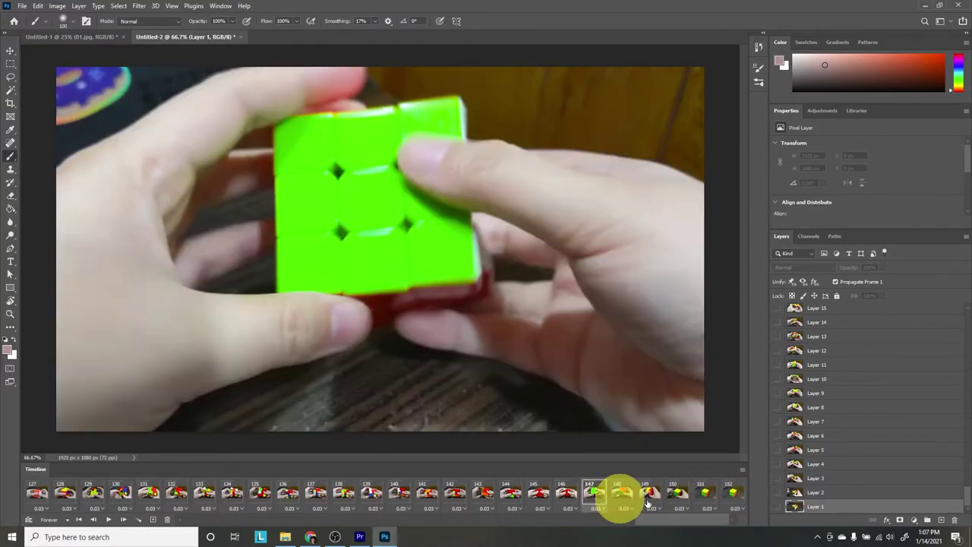
left_click_drag(684, 519, 174, 520)
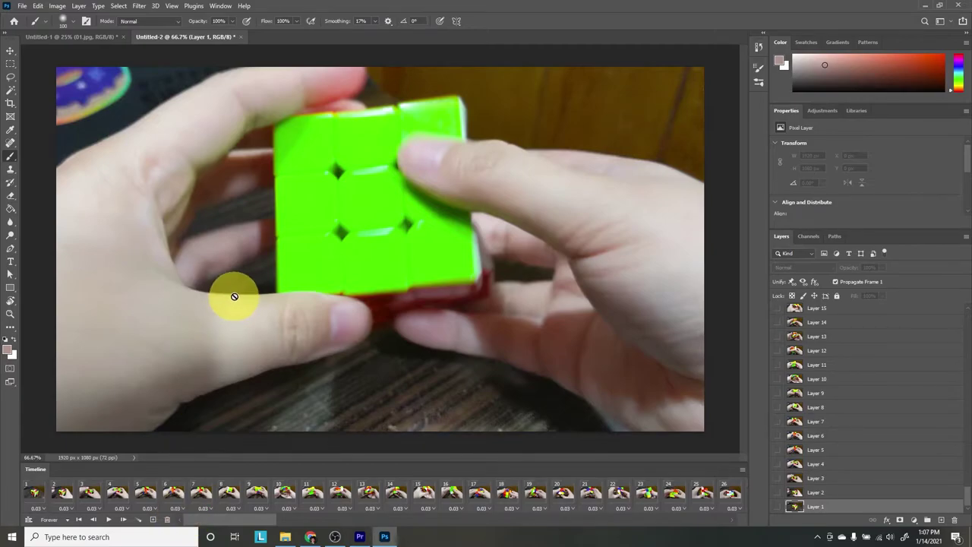
Switch to the photo animation document, Untitled-1, and open Save for Web (Legacy) for it
left_click(81, 36)
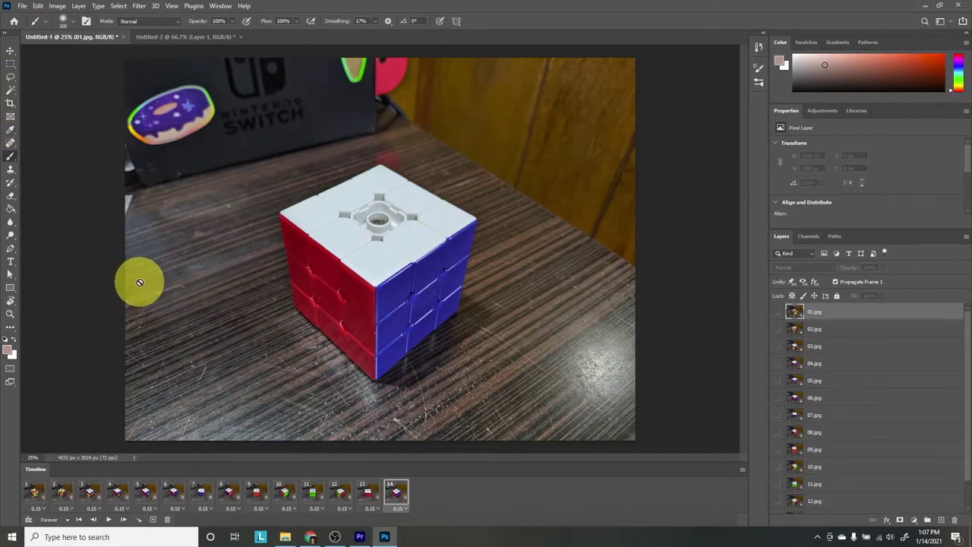
left_click(176, 37)
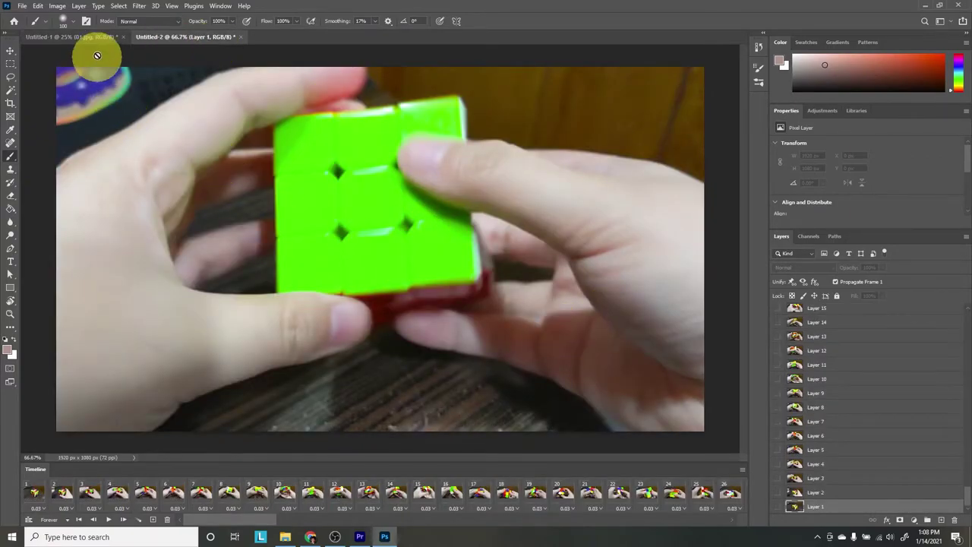
left_click(87, 38)
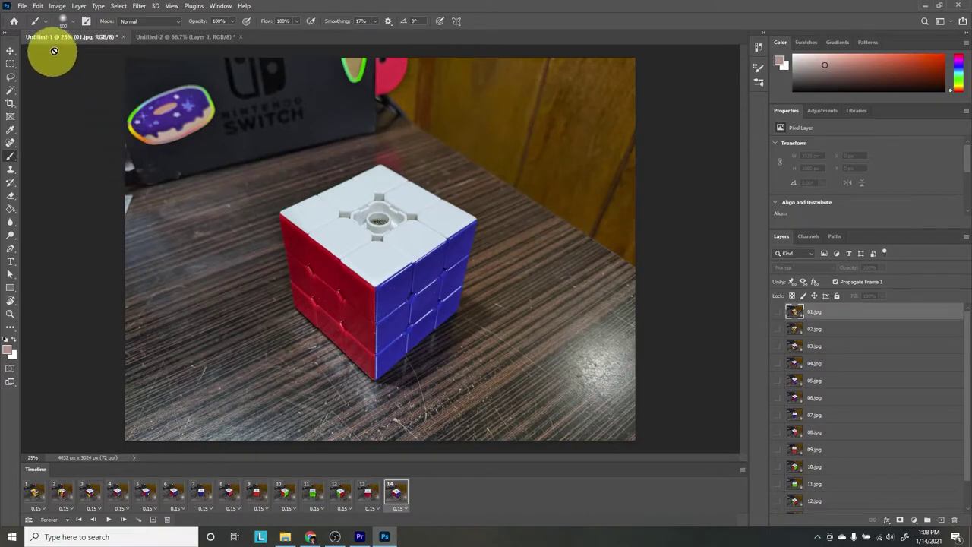
left_click(22, 5)
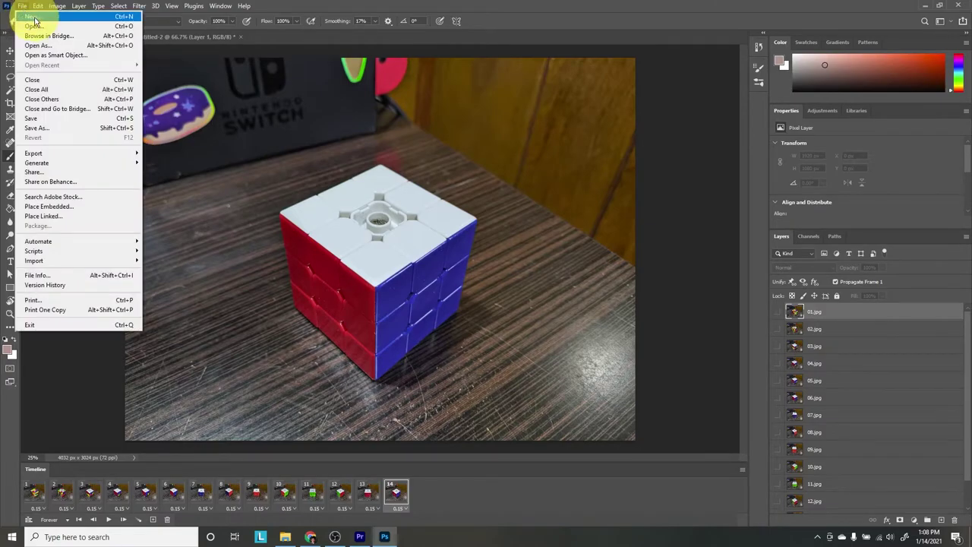
mouse_move(40, 152)
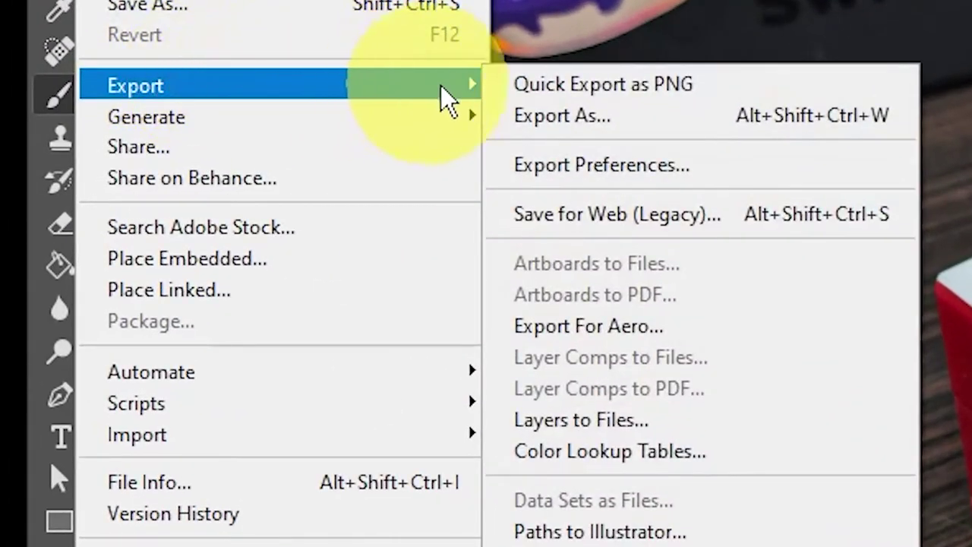
left_click(592, 213)
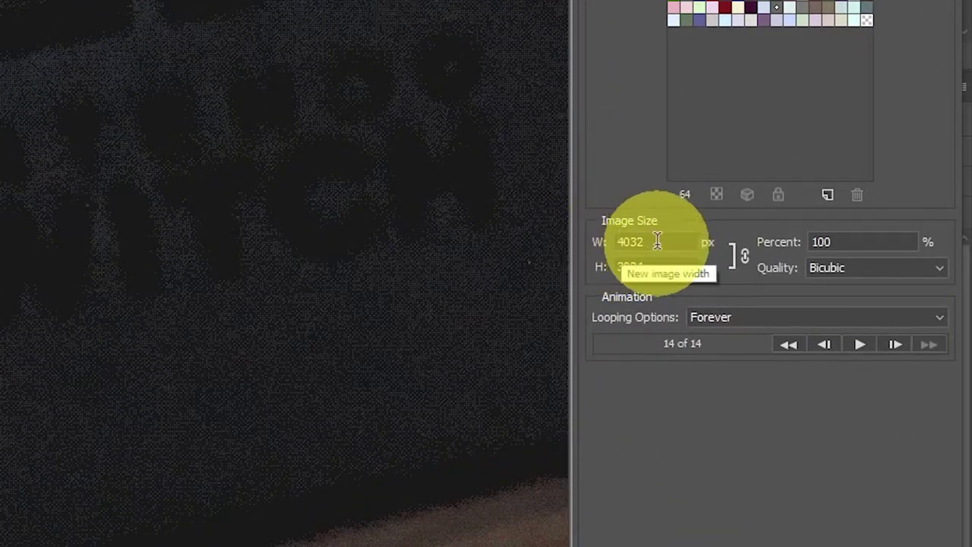
Set the exported image width to 800 px and keep the resampling quality at Bicubic
left_click_drag(650, 240, 591, 249)
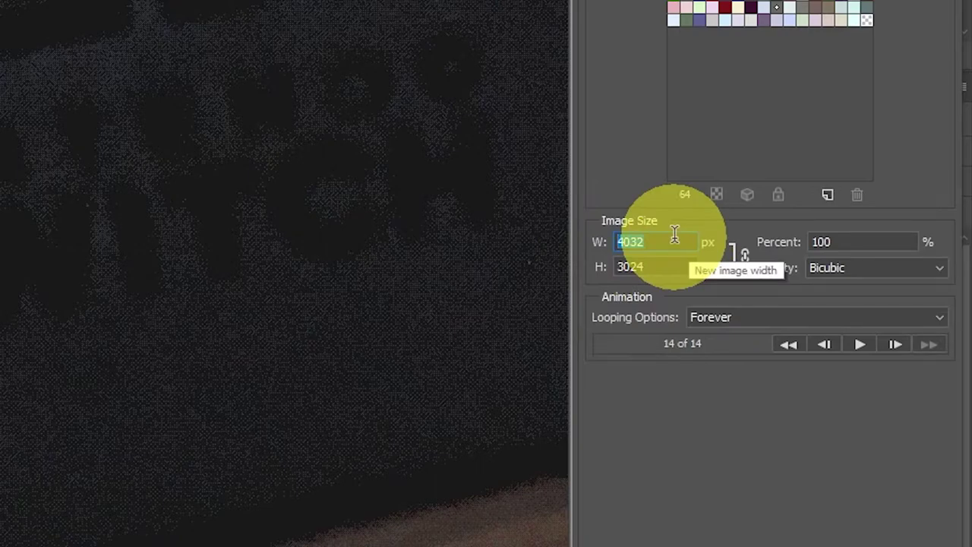
type("800")
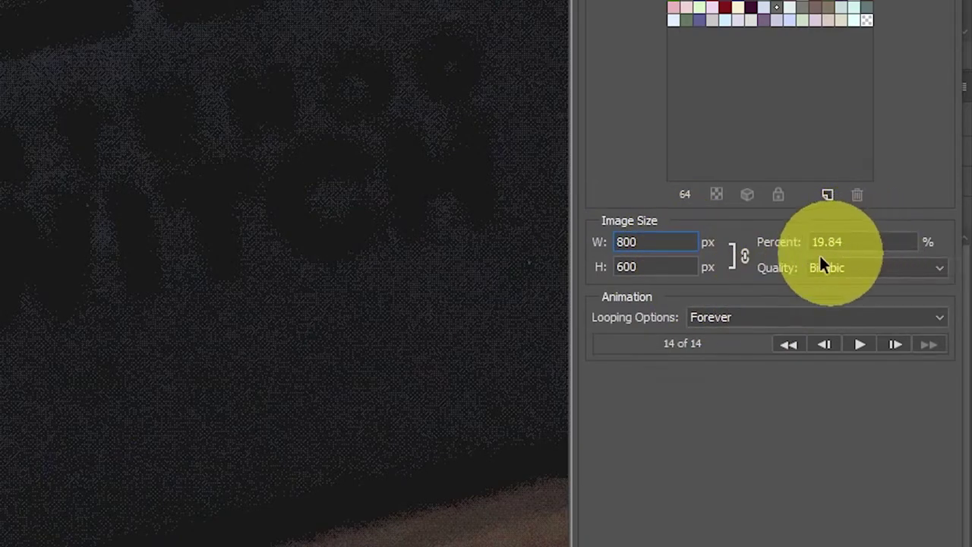
left_click(706, 427)
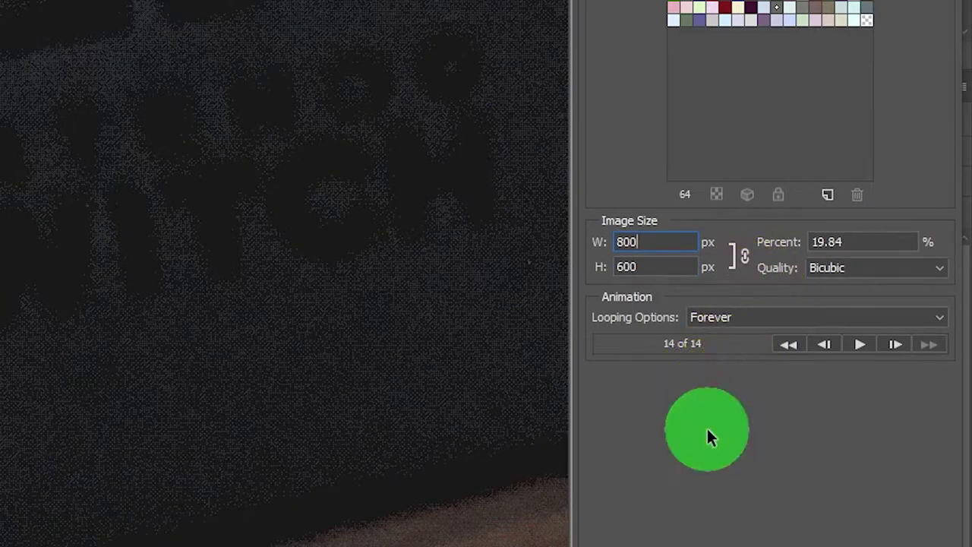
left_click(850, 266)
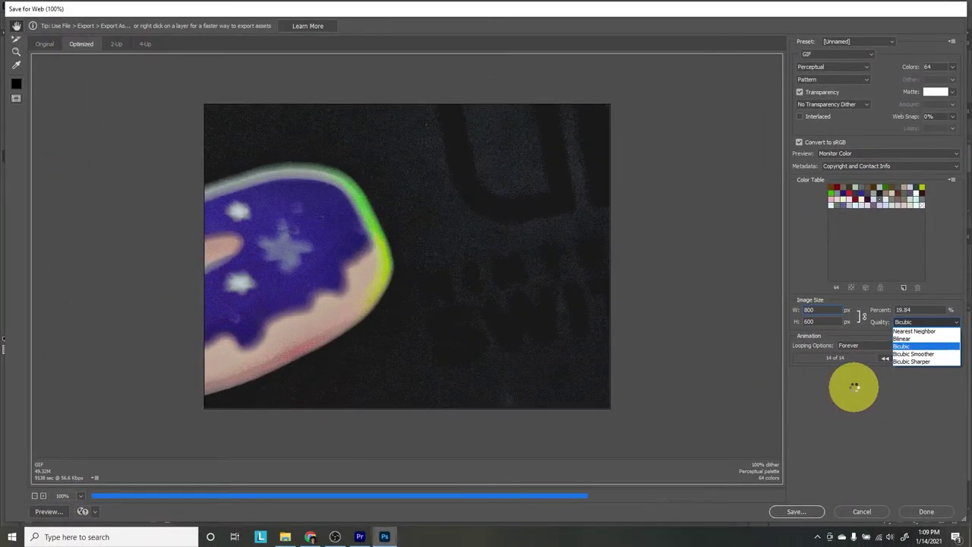
left_click(854, 389)
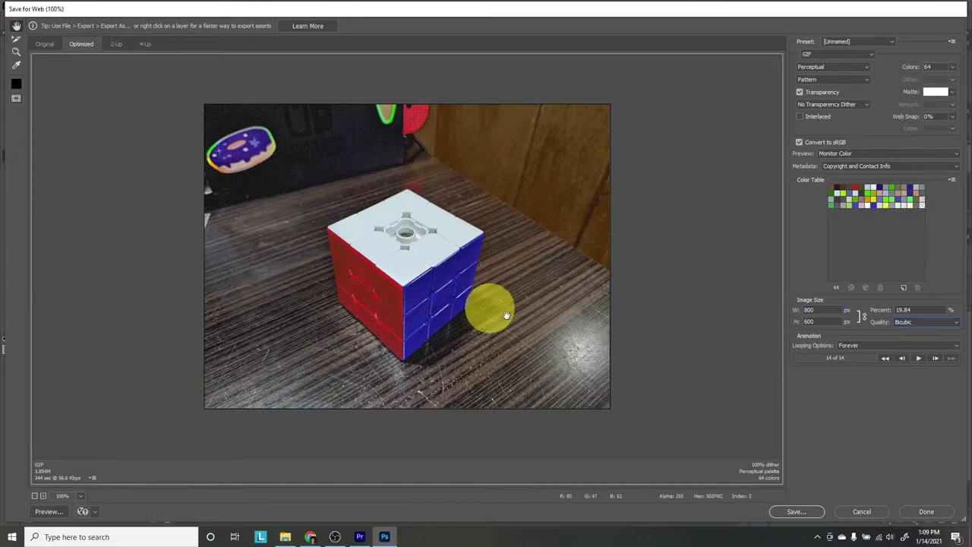
Review the palette and color count choices, keeping Perceptual and 64 colors, and play the animation preview
left_click(866, 66)
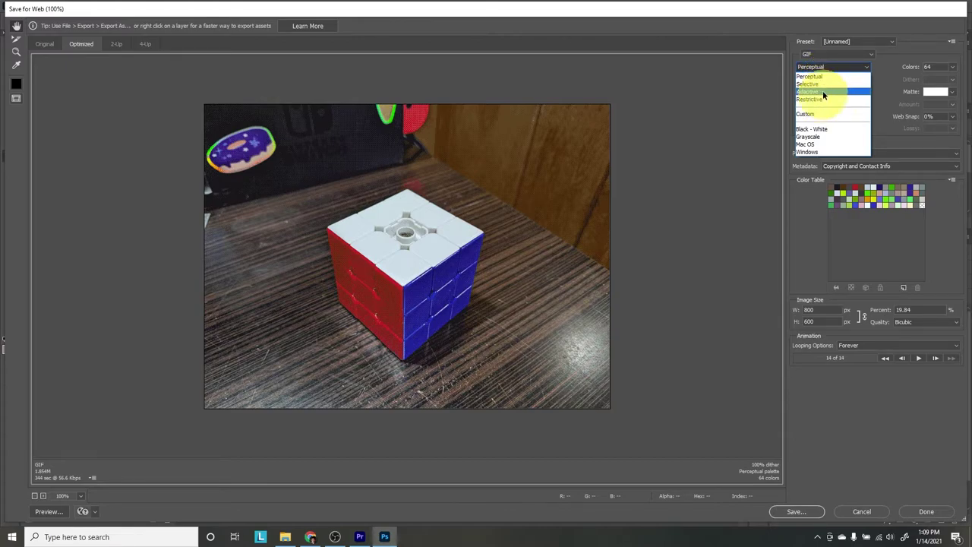
left_click(822, 77)
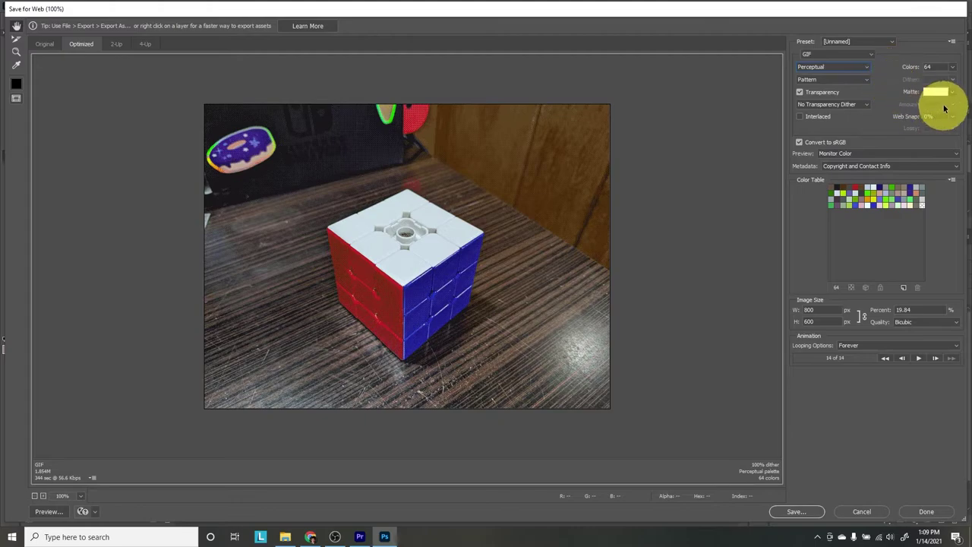
left_click(948, 66)
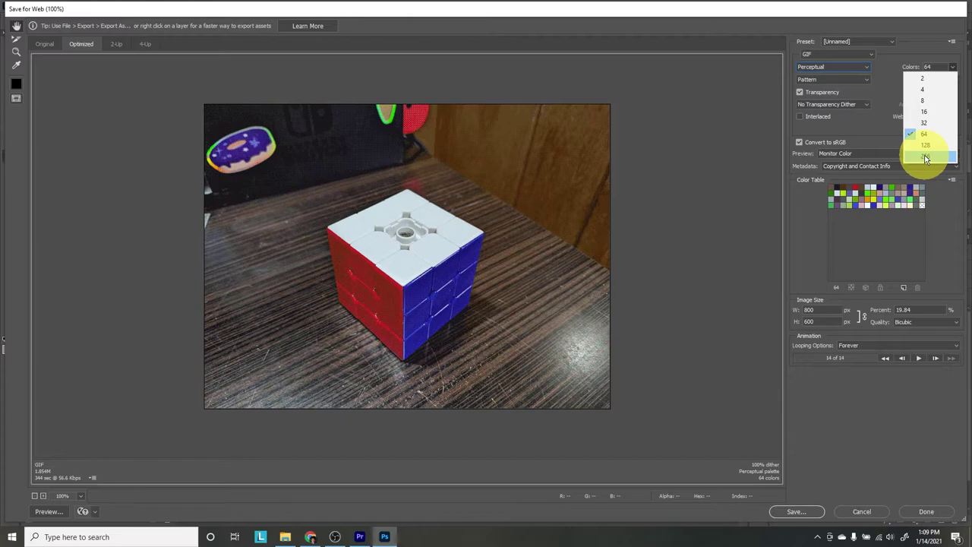
left_click(876, 230)
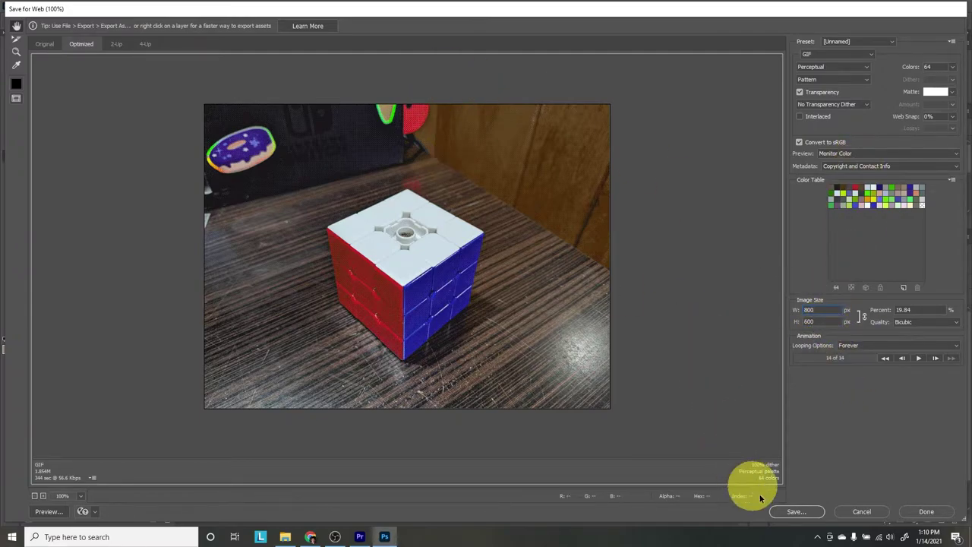
left_click(794, 515)
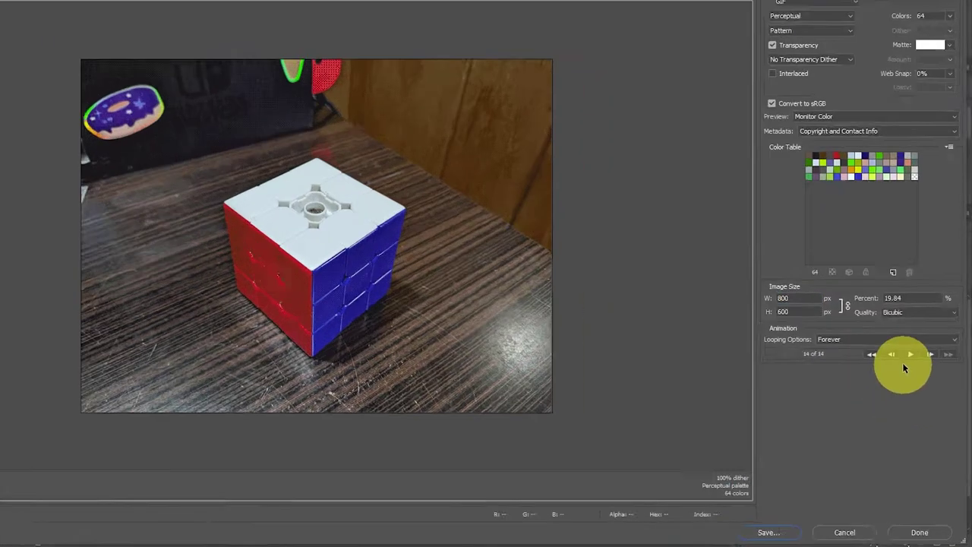
left_click(918, 358)
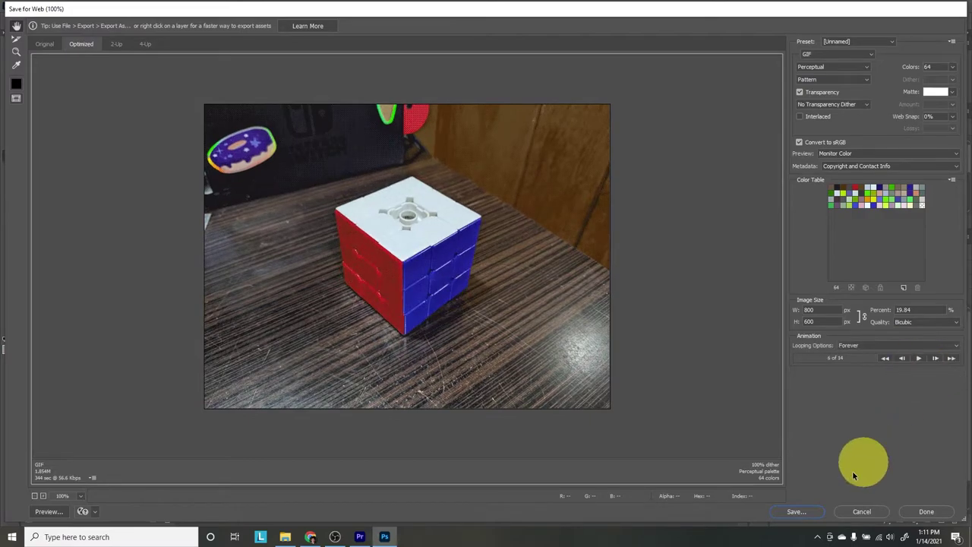
Start saving the optimized GIF and browse to the GIF folder inside LOCAL WORKSPACE, PSTV, Workshops
left_click(791, 511)
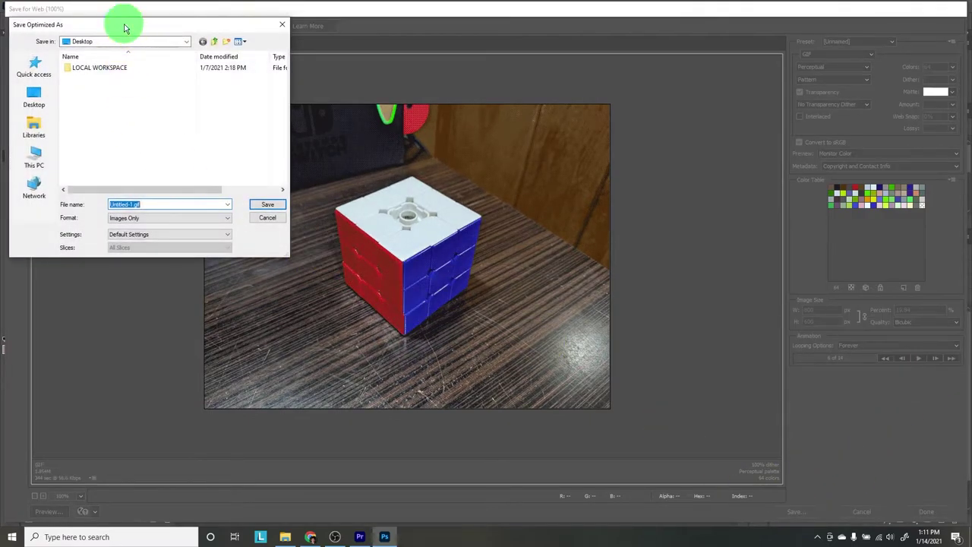
left_click_drag(124, 26, 387, 77)
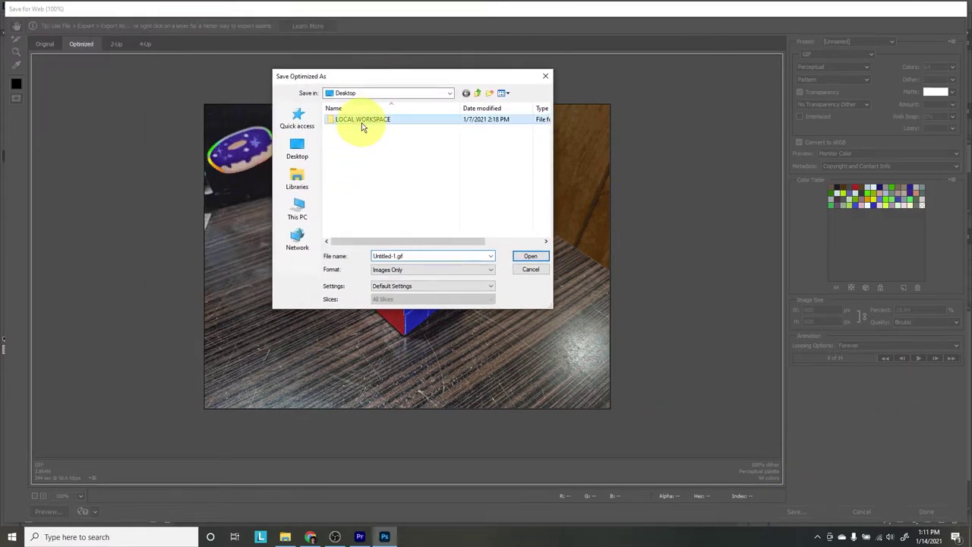
double_click(361, 122)
double_click(348, 148)
double_click(354, 129)
double_click(352, 123)
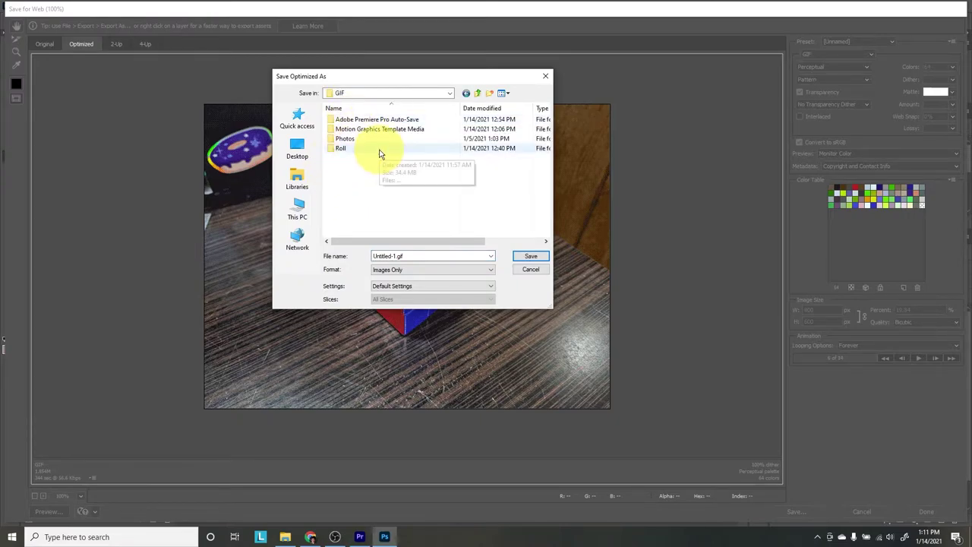
Name the file Rubiks Cube.gif and save it in the GIF folder
double_click(395, 257)
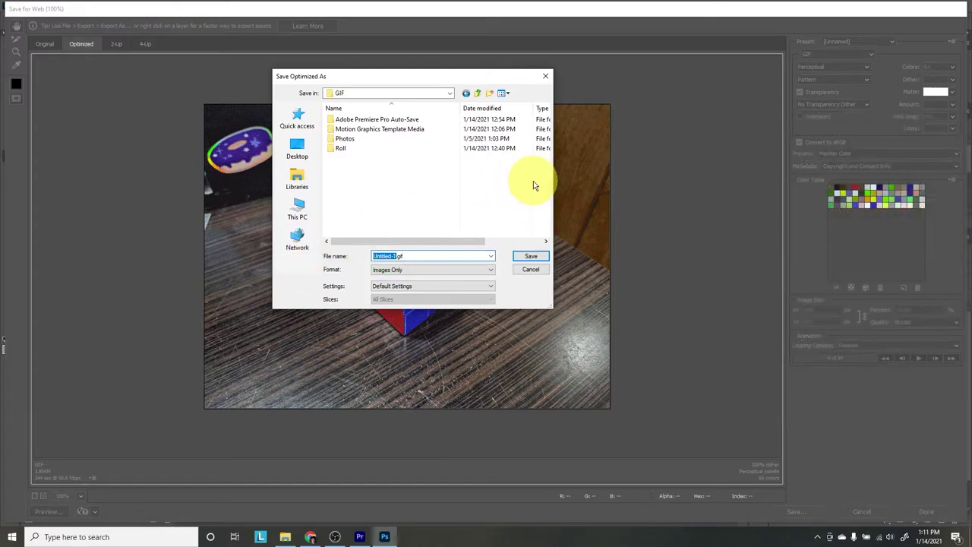
type("Rubiks Cube")
left_click(530, 256)
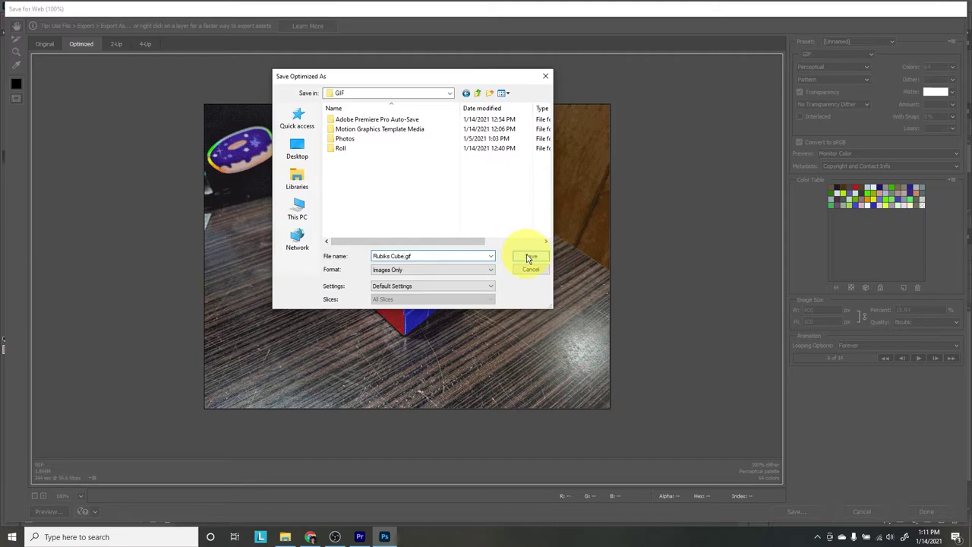
left_click(517, 257)
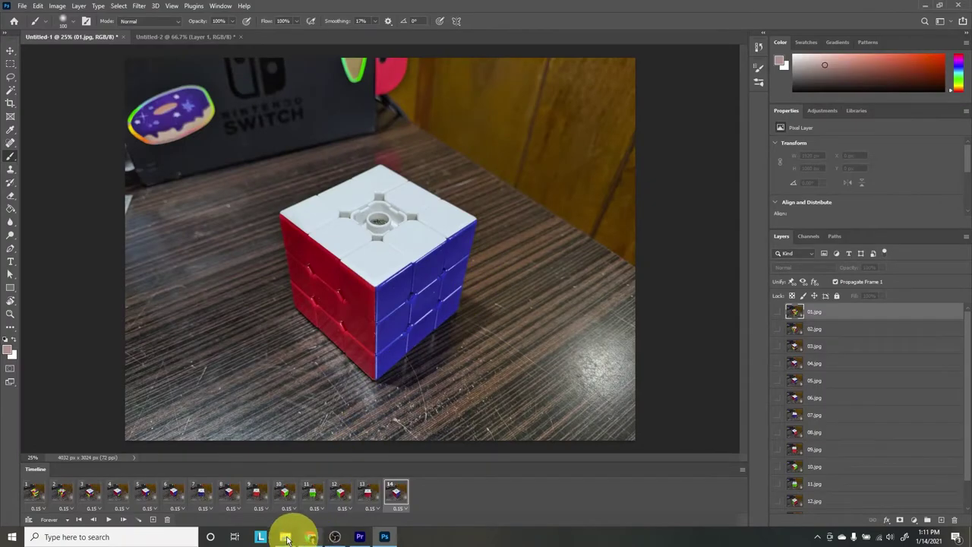
Switch to File Explorer, go to the GIF folder and open Rubiks-Cube.gif to view the exported animation
left_click(285, 536)
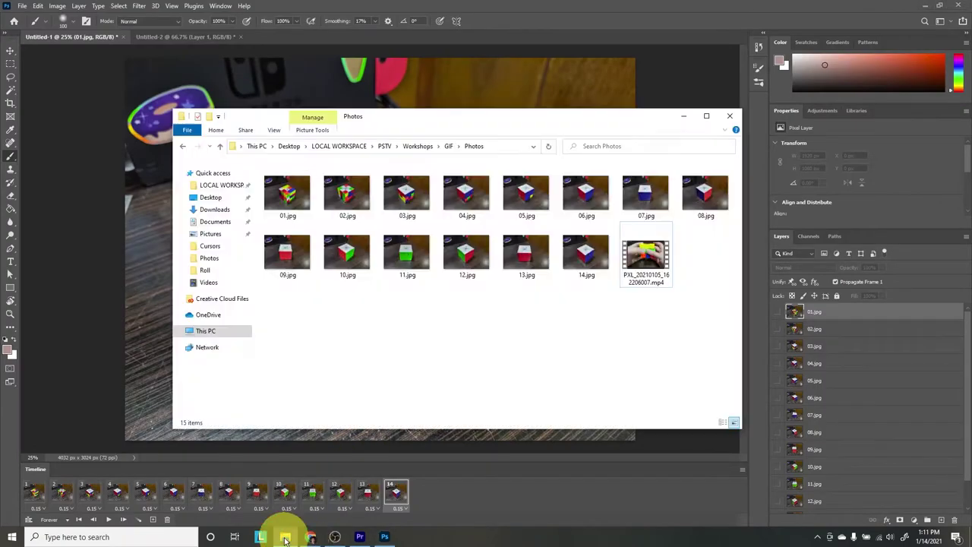
left_click(448, 147)
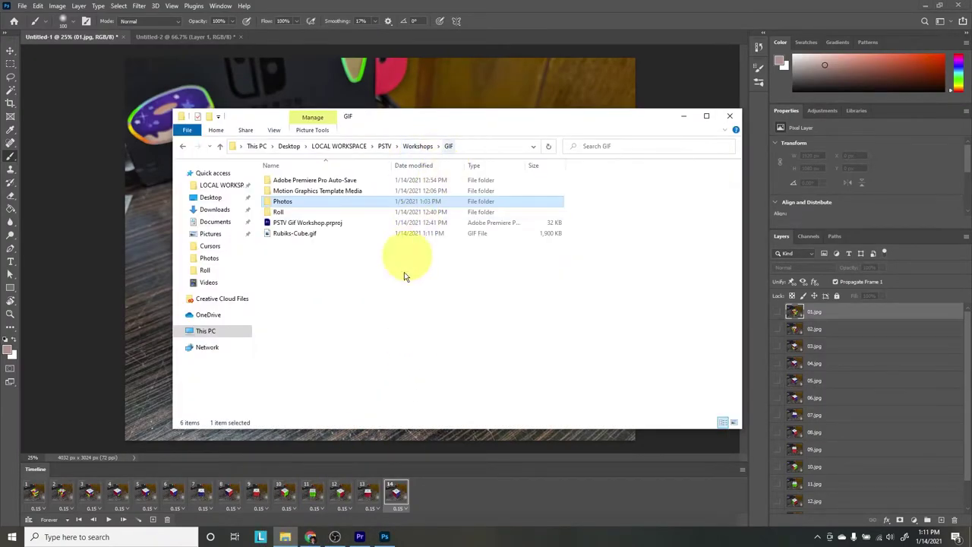
left_click(300, 233)
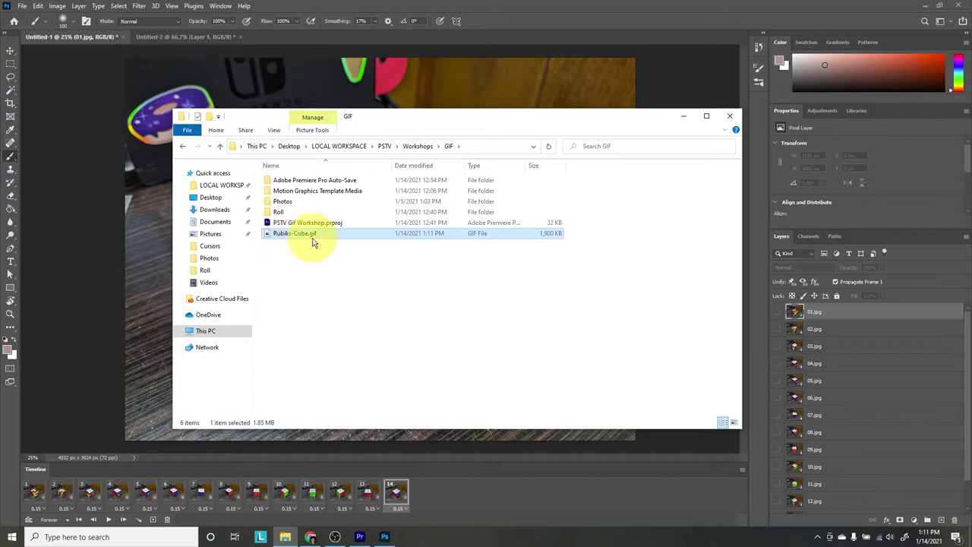
double_click(302, 233)
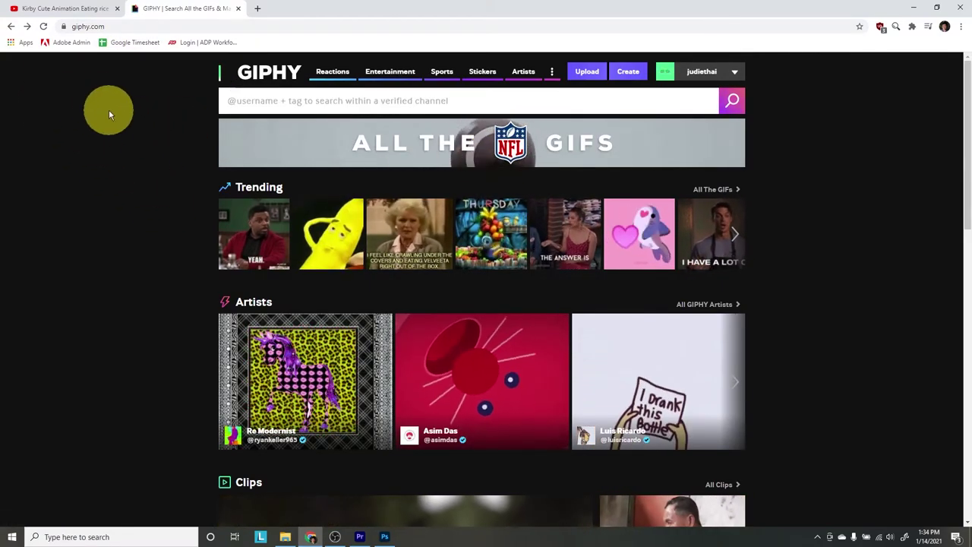
Return to the Kirby eating rice video on YouTube, preview it to about 0:12 and copy its full URL
left_click(76, 9)
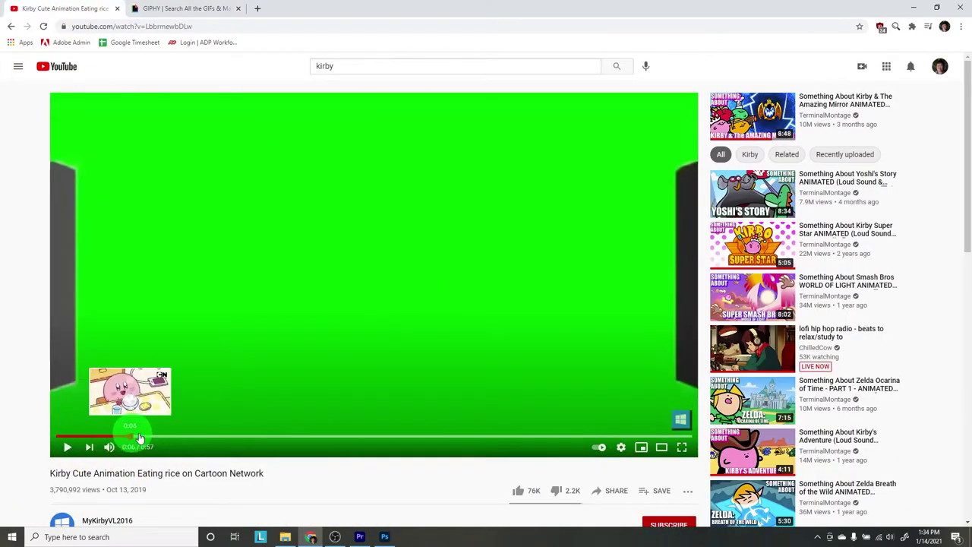
left_click_drag(148, 440, 196, 442)
left_click(323, 293)
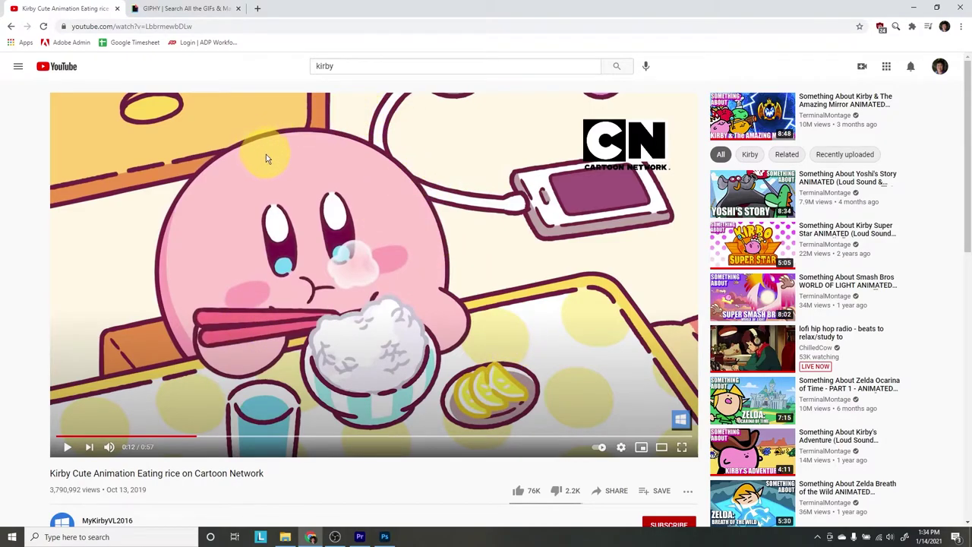
left_click(256, 27)
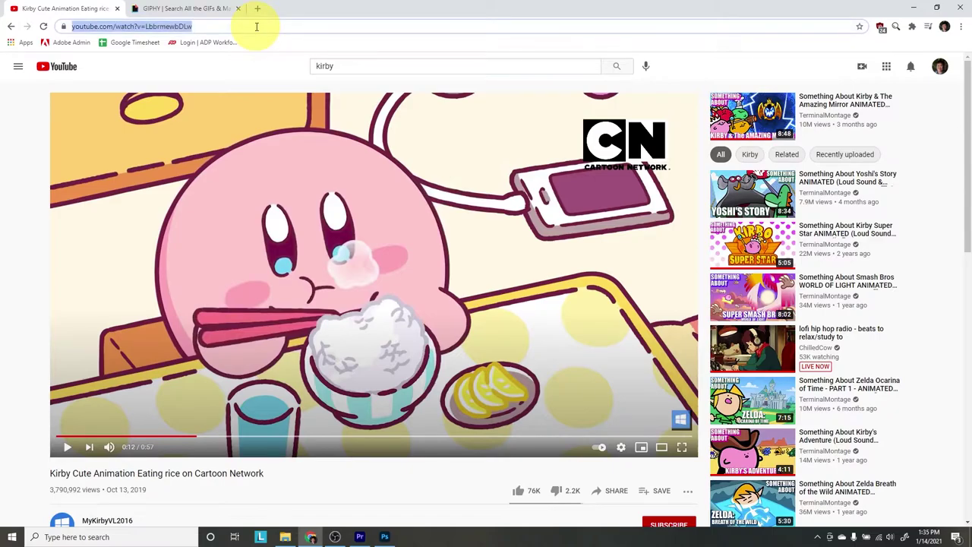
left_click_drag(252, 25, 50, 26)
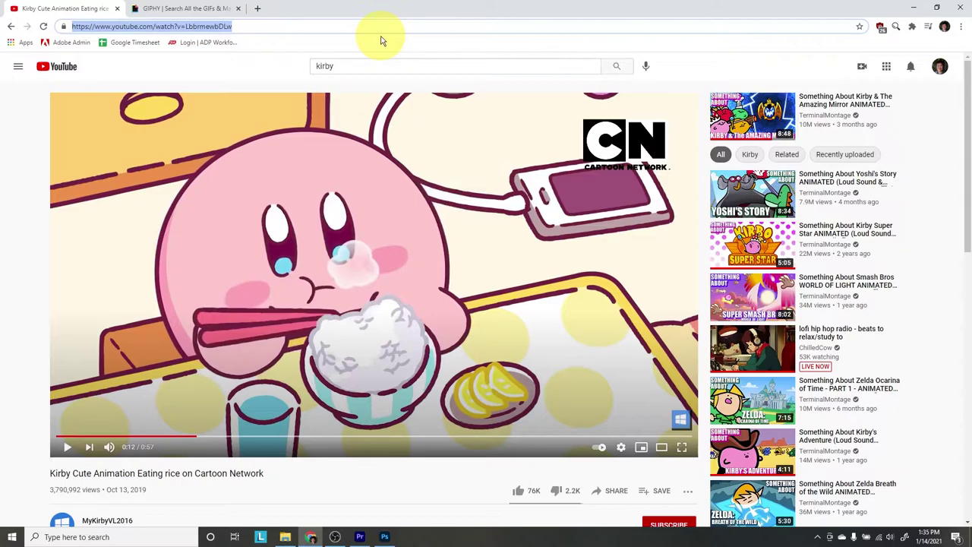
left_click(201, 15)
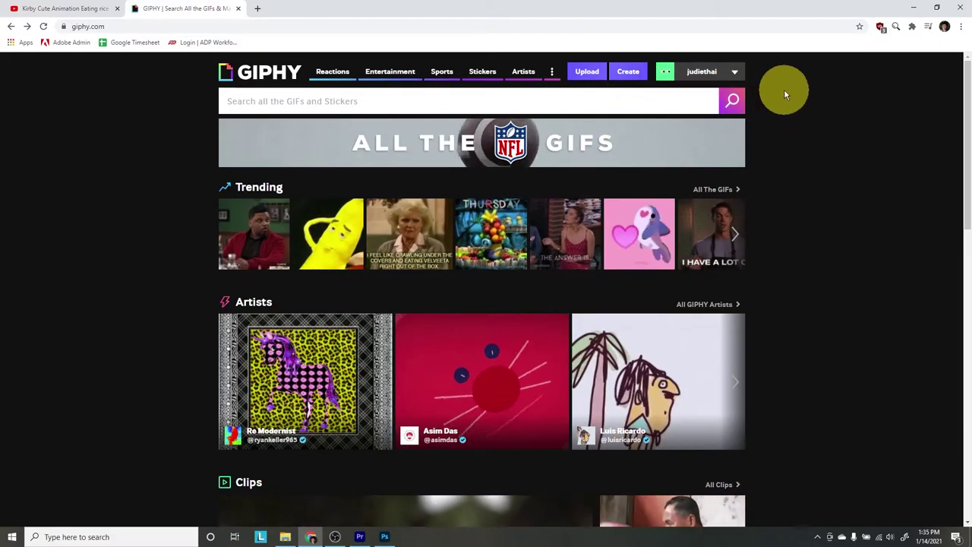
left_click(628, 73)
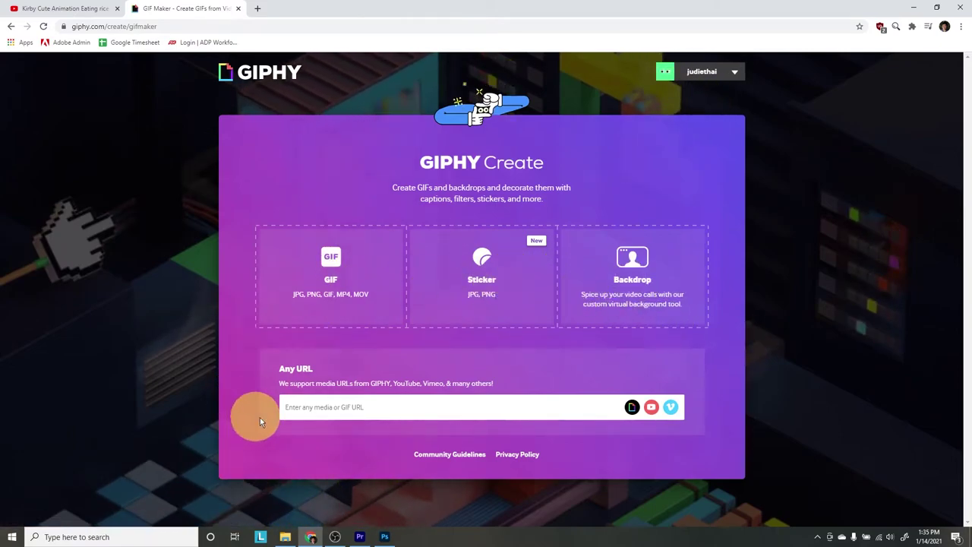
left_click(334, 407)
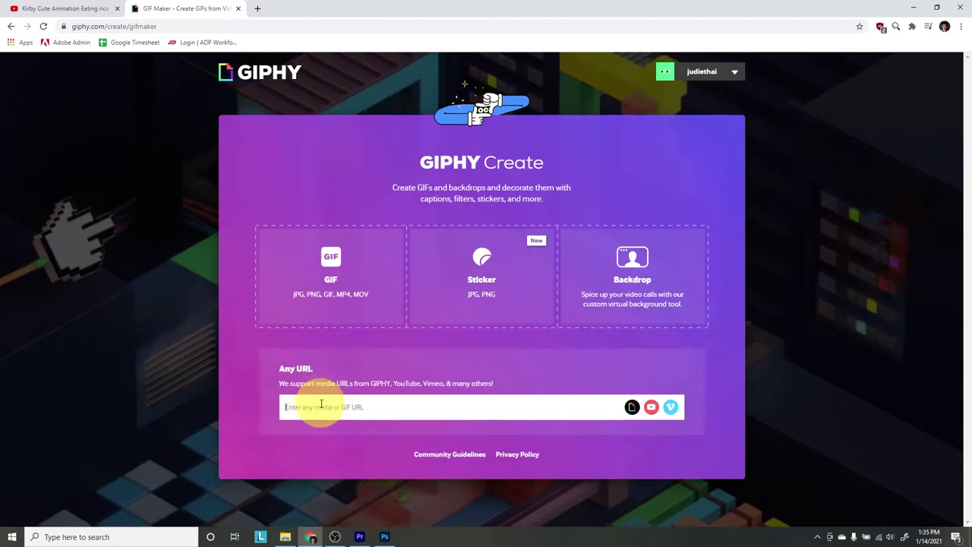
type("https://www.youtube.com/watch?v=Lbbrmewb0Lw")
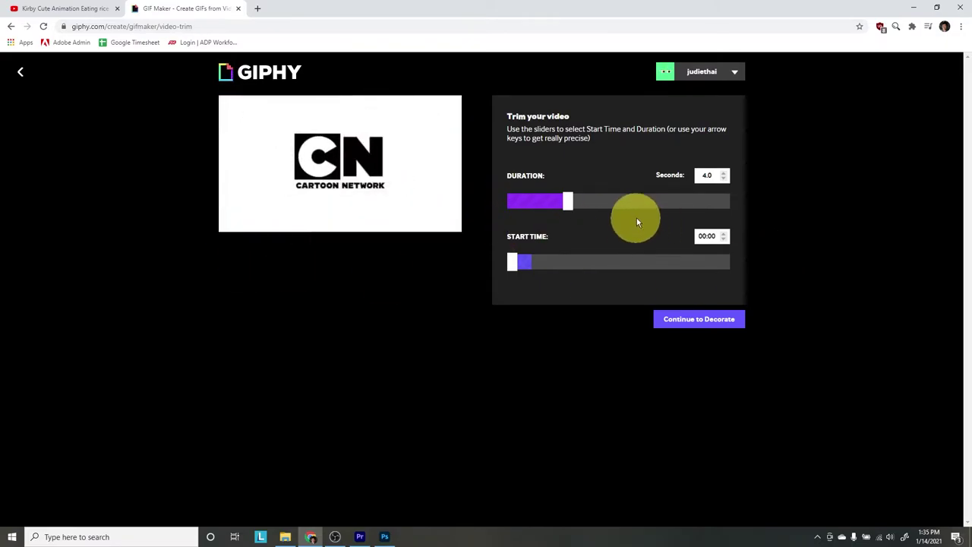
Trim the video to start at 00:07, keeping the 4.0-second duration, and continue to decorating
left_click_drag(511, 115, 570, 117)
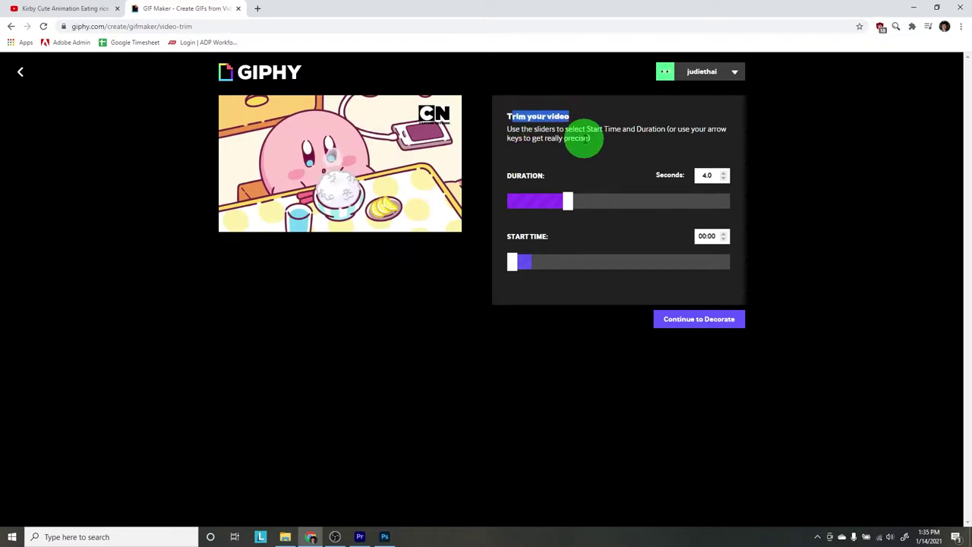
left_click(588, 173)
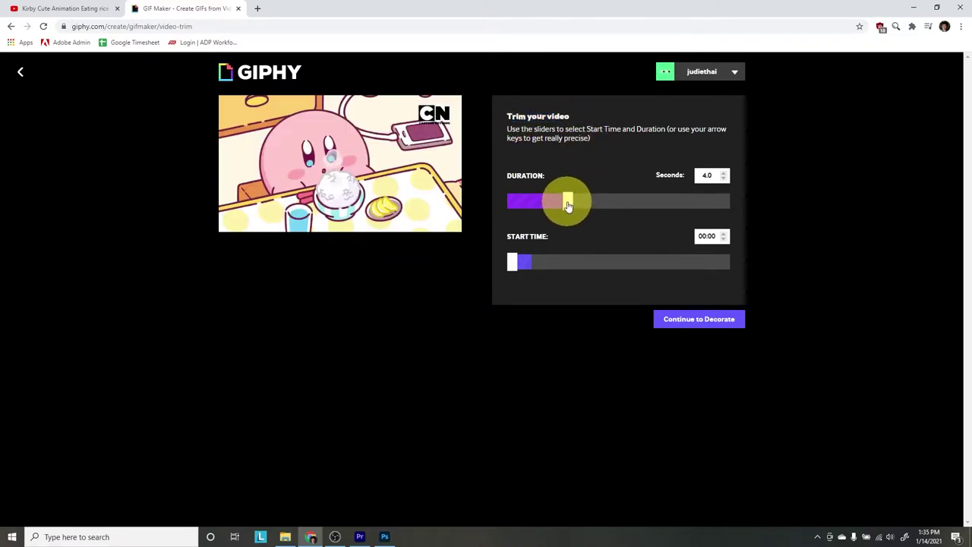
mouse_move(568, 205)
left_mouse_down()
mouse_move(751, 208)
mouse_move(569, 214)
mouse_move(569, 206)
left_mouse_up()
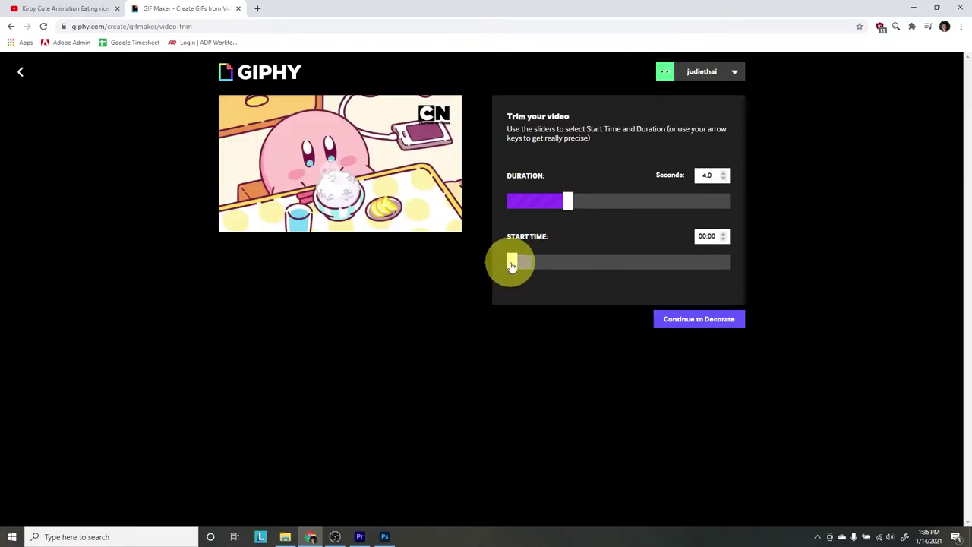
left_click_drag(511, 240, 537, 265)
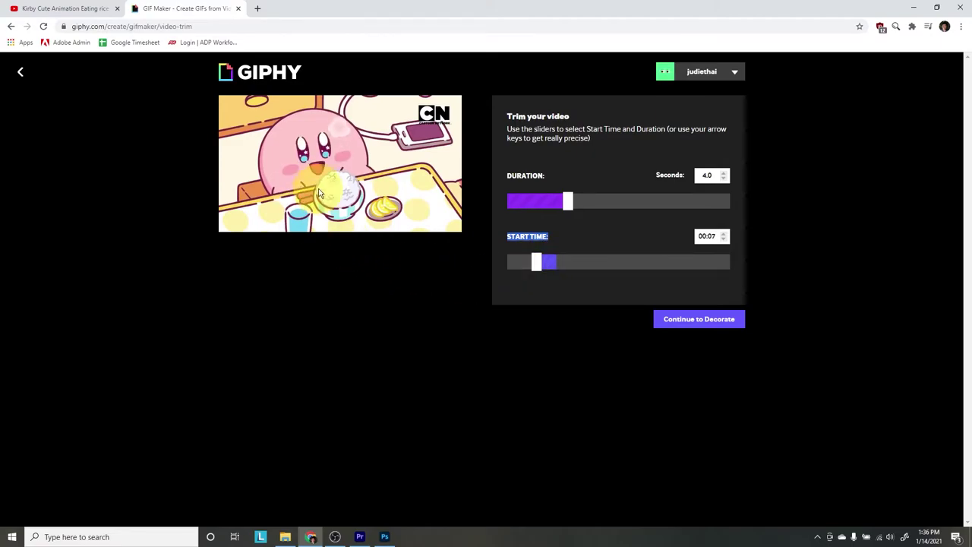
mouse_move(433, 274)
left_mouse_down()
mouse_move(438, 298)
mouse_move(448, 267)
left_mouse_up()
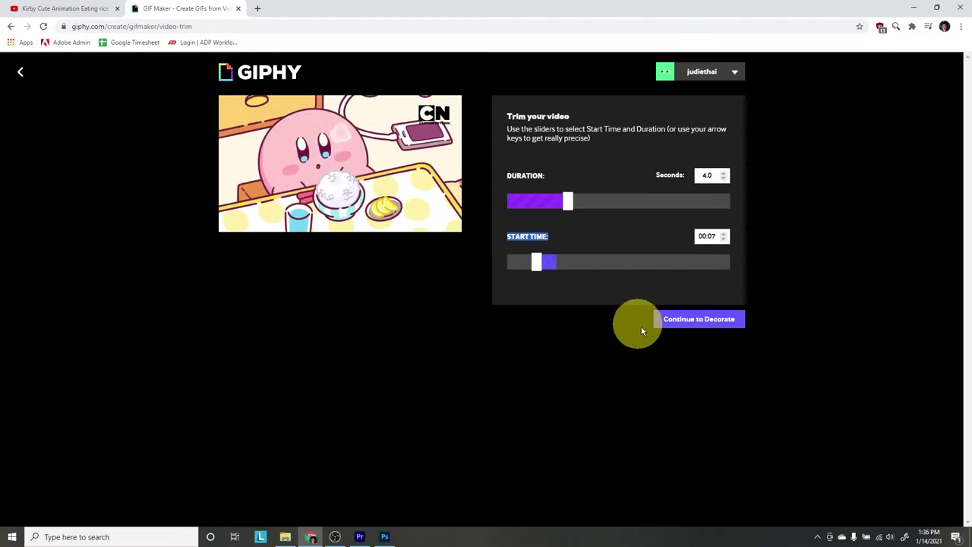
left_click(699, 324)
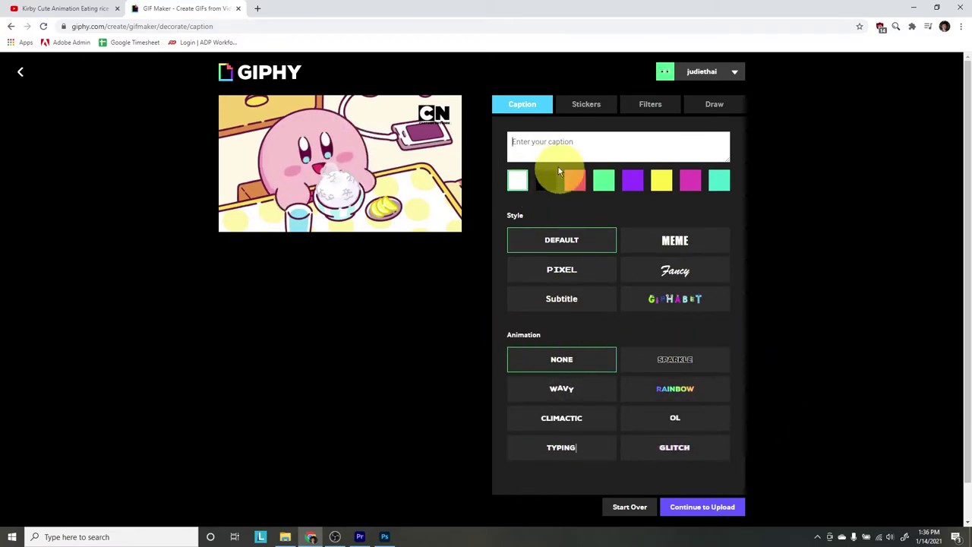
Add the caption "I love rice" with the Rainbow animation and place it along the bottom of the GIF
left_click(678, 144)
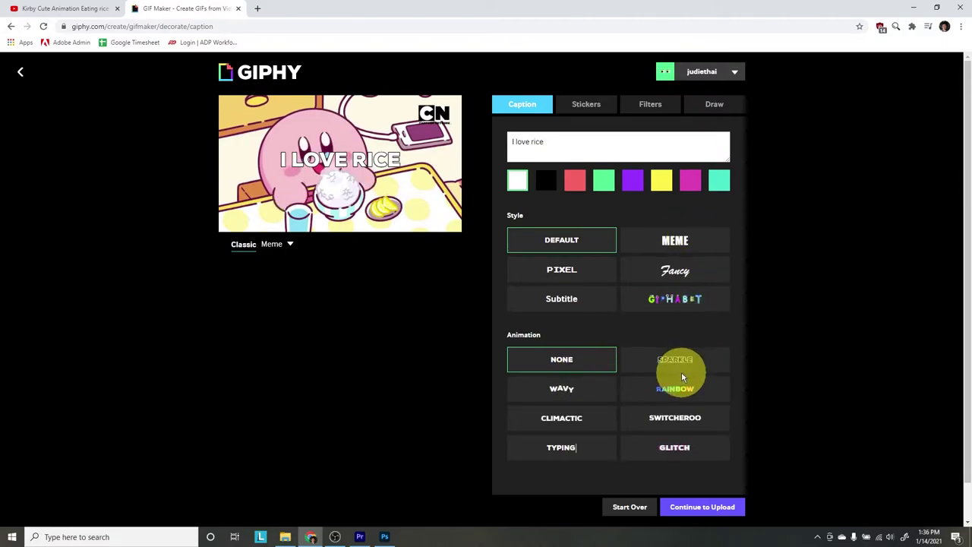
left_click(721, 390)
mouse_move(271, 162)
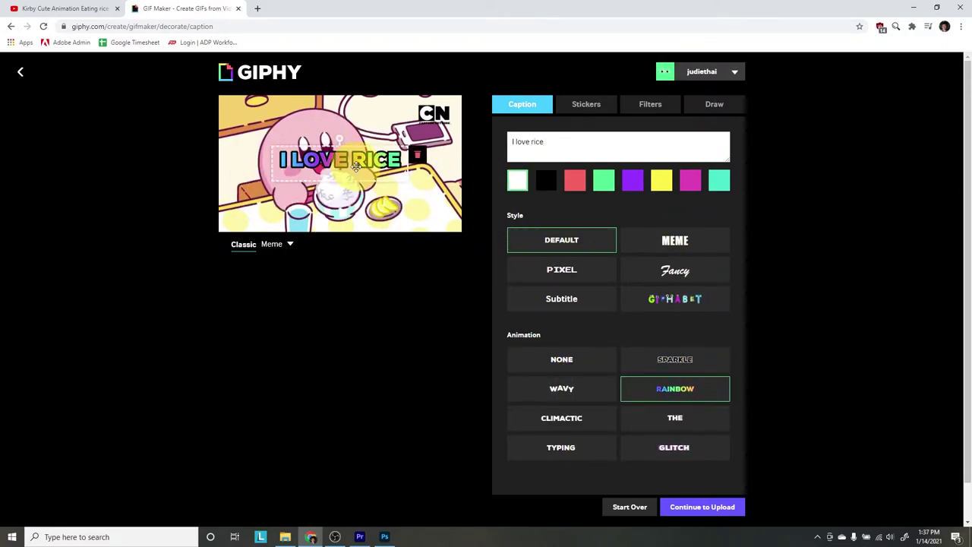
left_click_drag(339, 163, 339, 222)
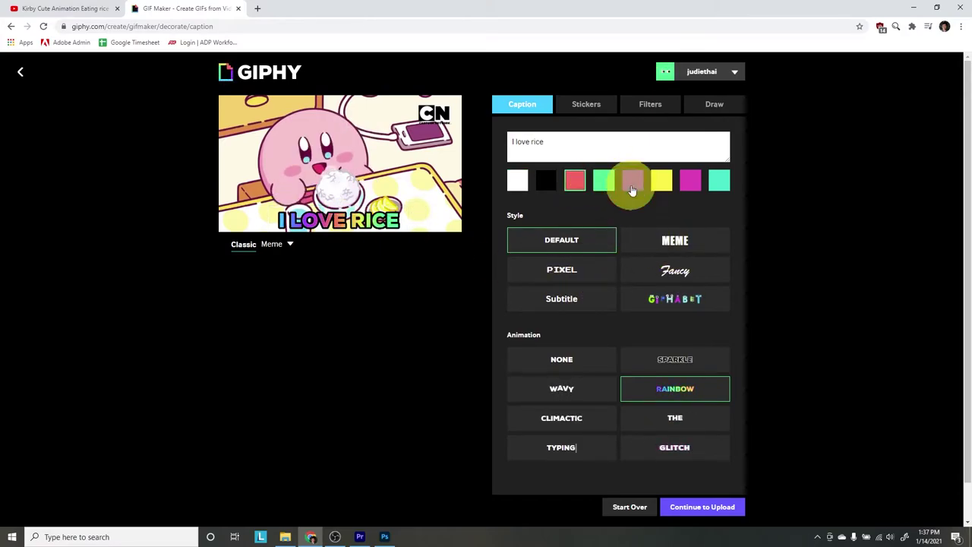
Try magenta and red on the caption without animation, and return it to white with Rainbow
left_click(689, 180)
left_click(589, 360)
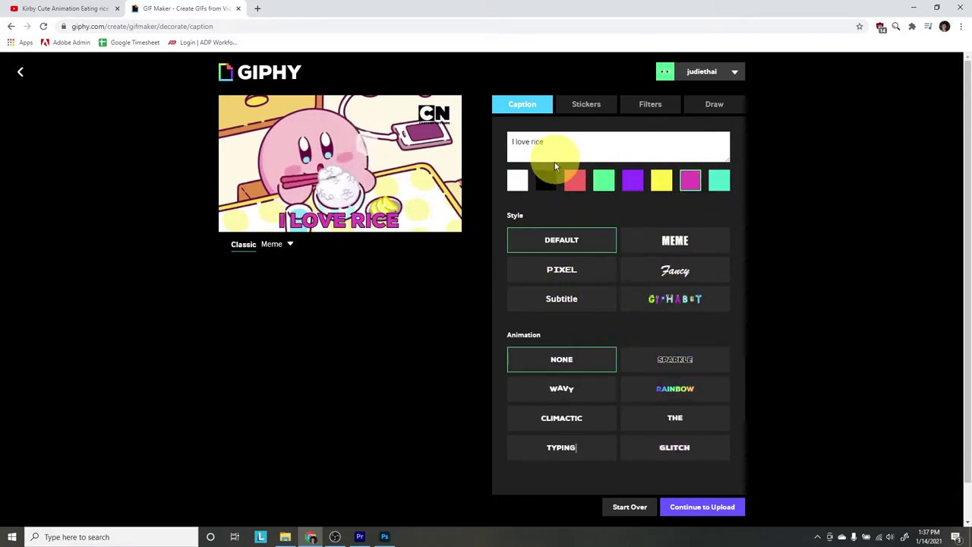
left_click(661, 180)
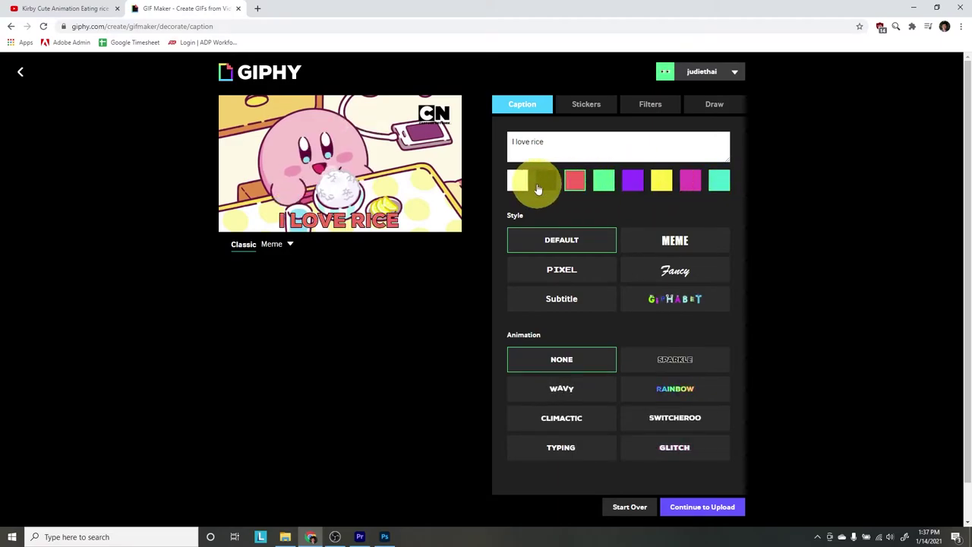
left_click(520, 183)
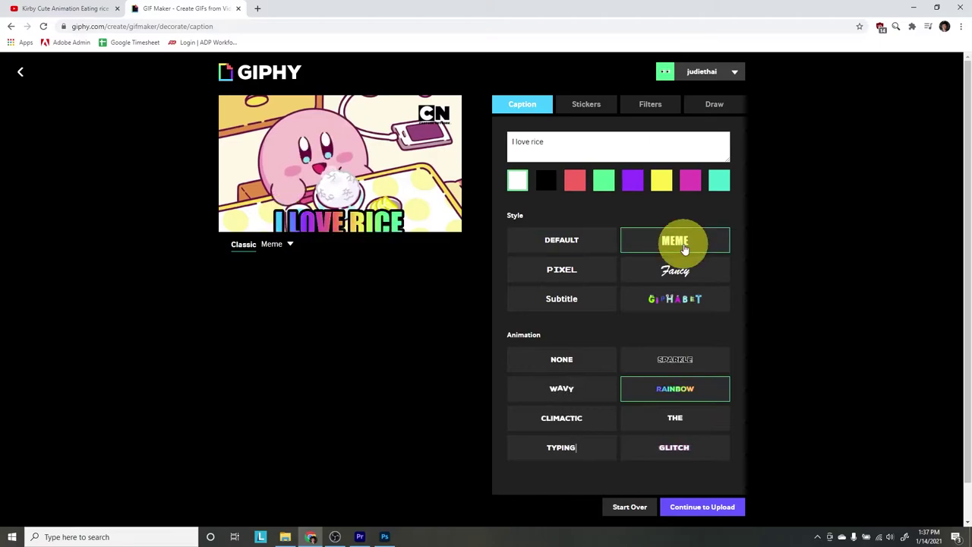
Set the caption style to Pixel and try the Meme layout before returning to the Classic layout
left_click(566, 273)
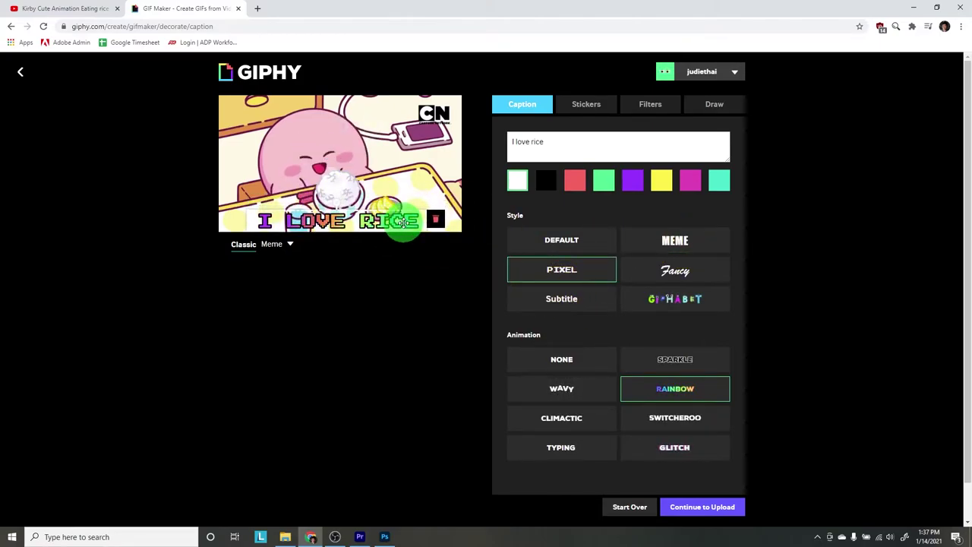
left_click(271, 244)
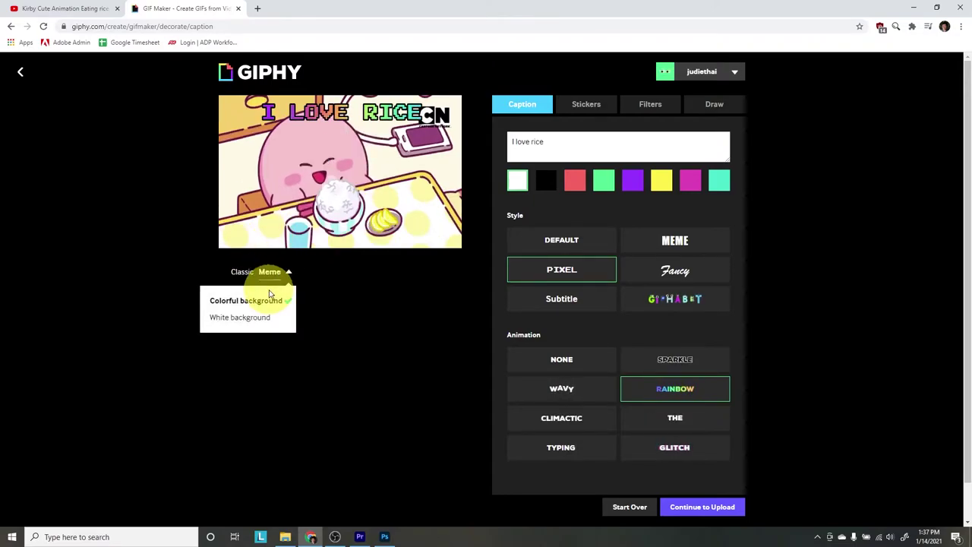
left_click(241, 271)
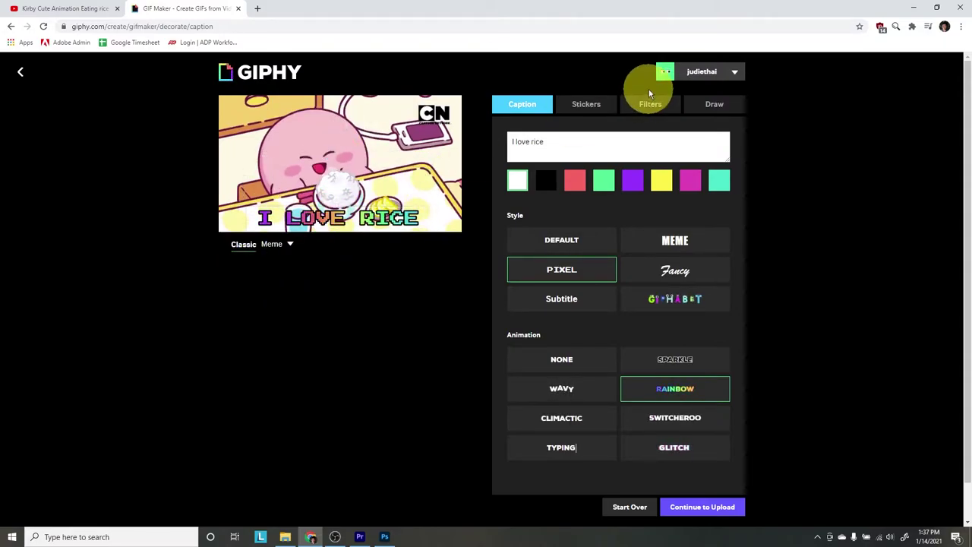
Browse the trending stickers and search the sticker library for "hearts"
left_click(582, 113)
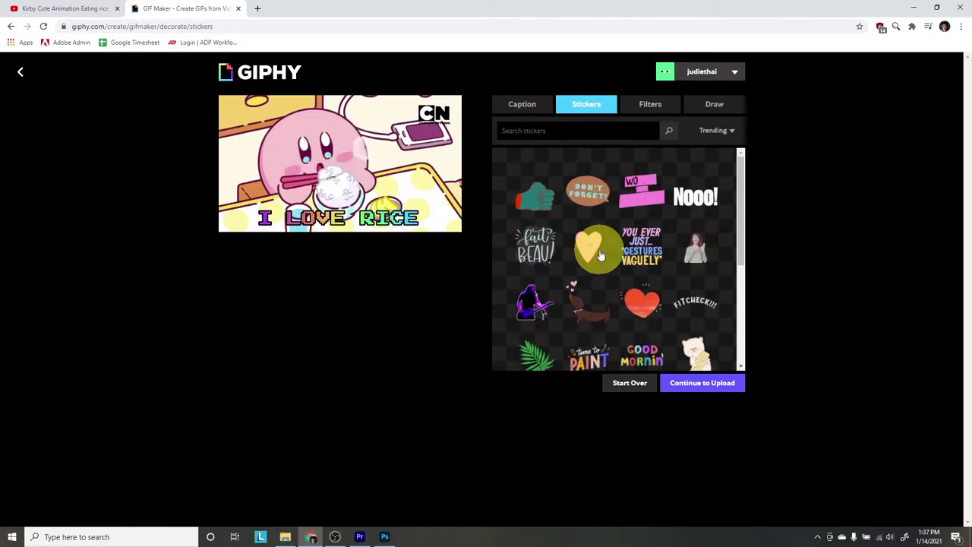
scroll(571, 283, "down", 2)
scroll(572, 282, "down", 5)
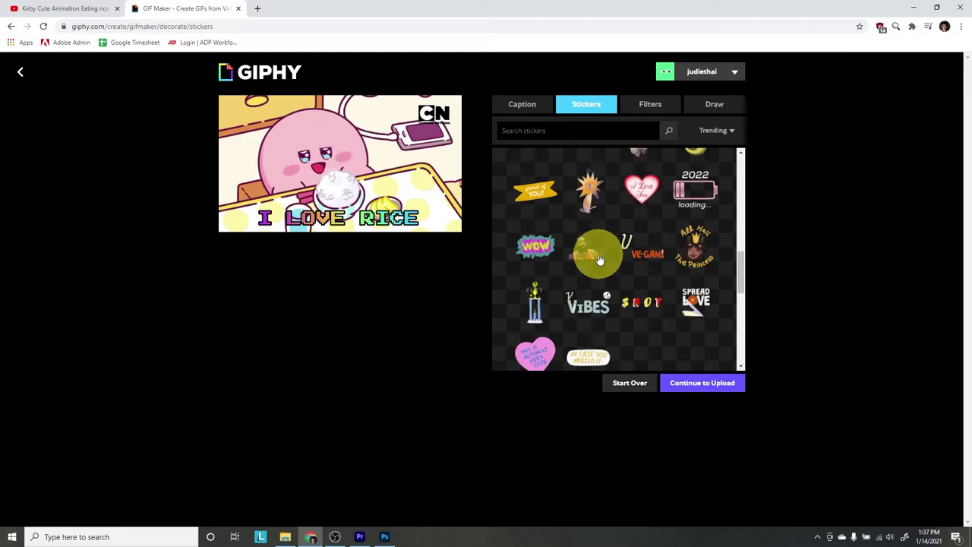
scroll(599, 268, "up", 5)
left_click(586, 129)
type("hear")
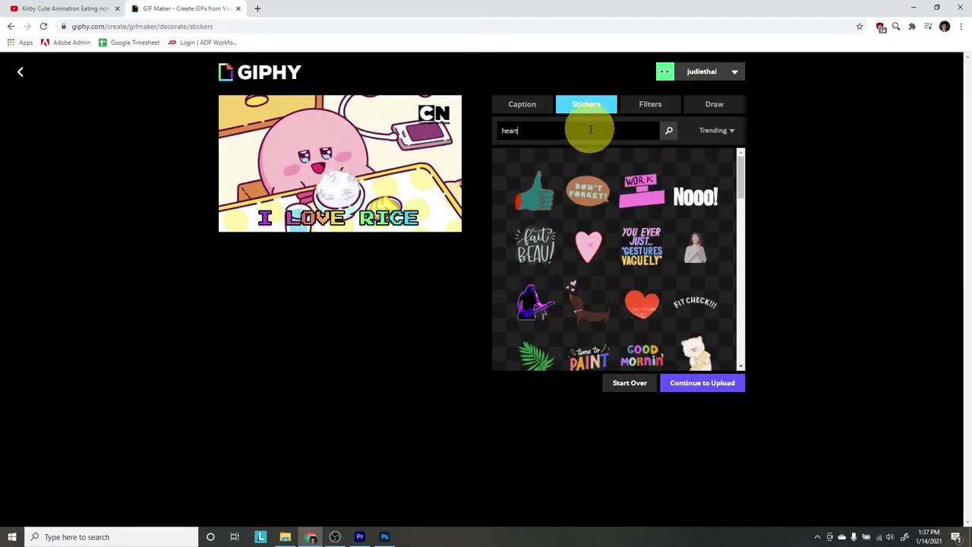
type("ts")
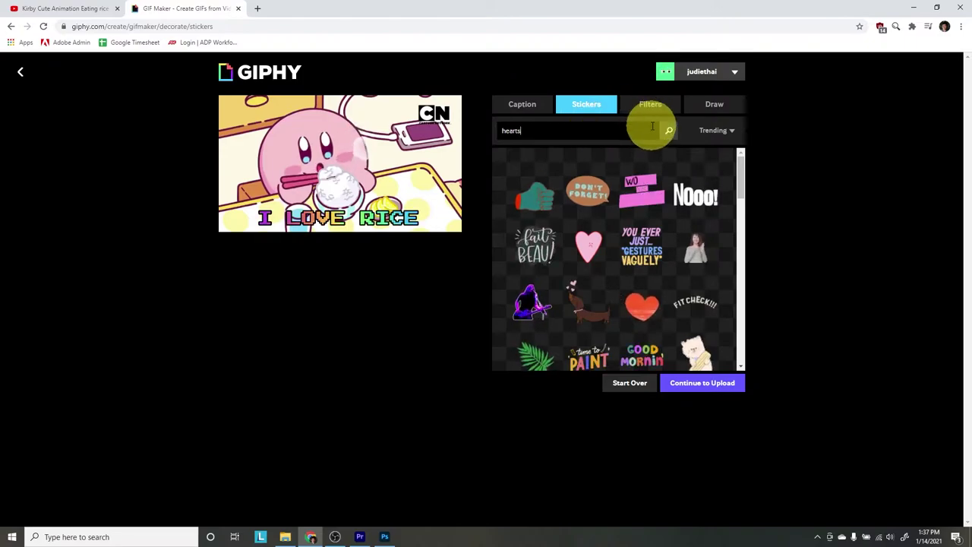
left_click(667, 130)
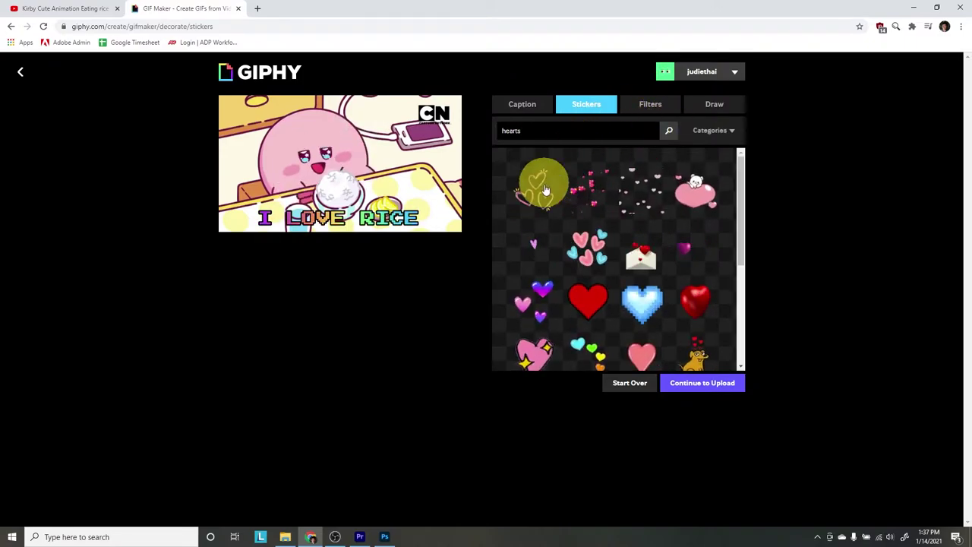
Add the sticker of three outlined pink hearts, shrink it and place it beside Kirby over the table
left_click_drag(538, 195, 273, 161)
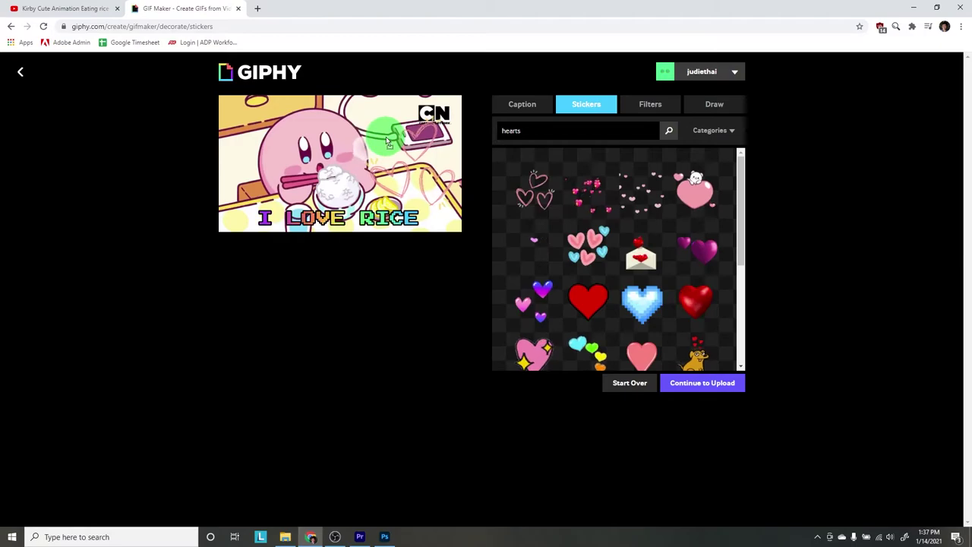
left_click_drag(556, 219, 405, 175)
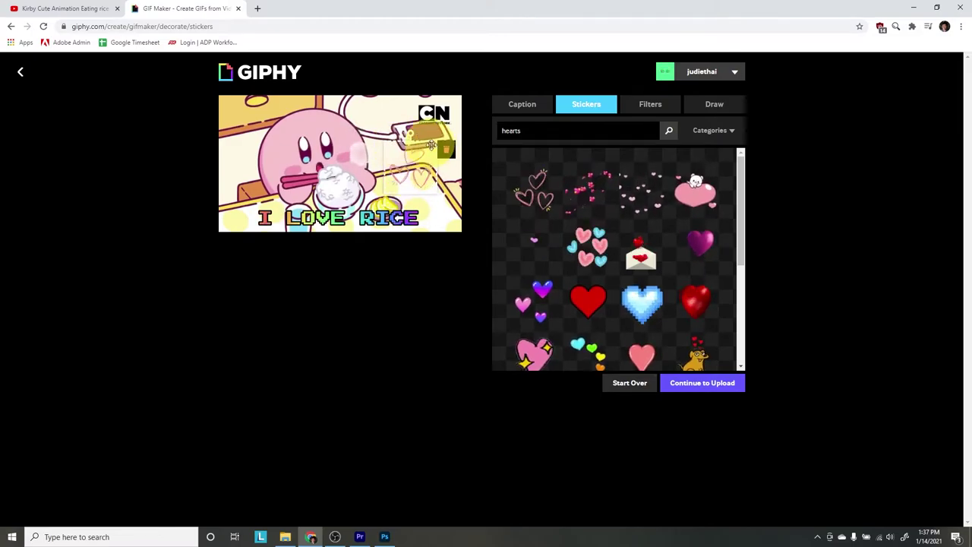
left_click_drag(435, 190, 444, 169)
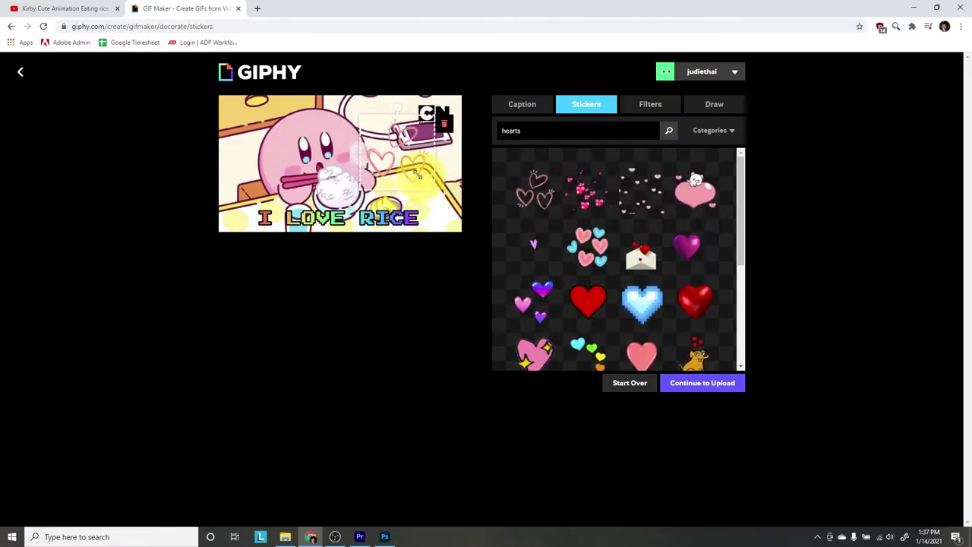
left_click(581, 216)
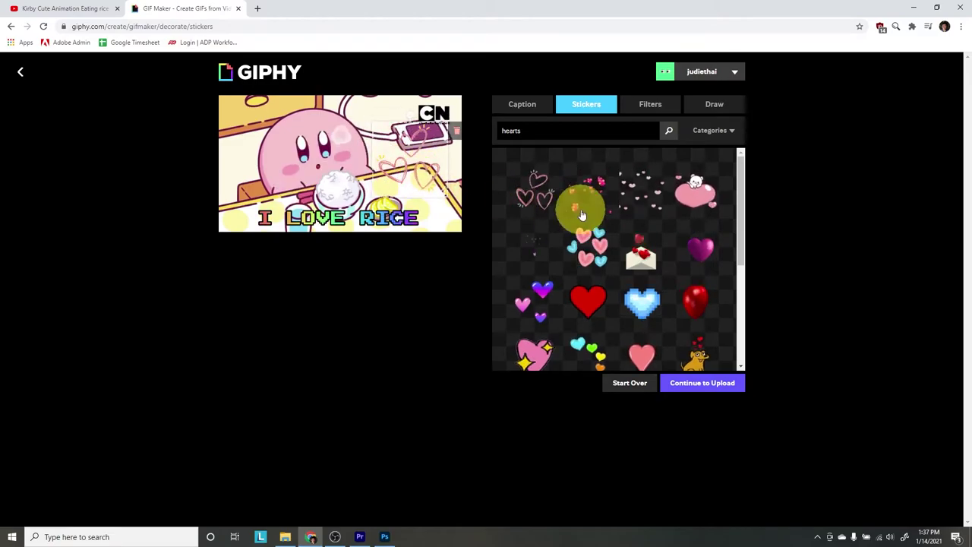
Try the VHS filter on the GIF and switch to the Bad TV filter
left_click(642, 105)
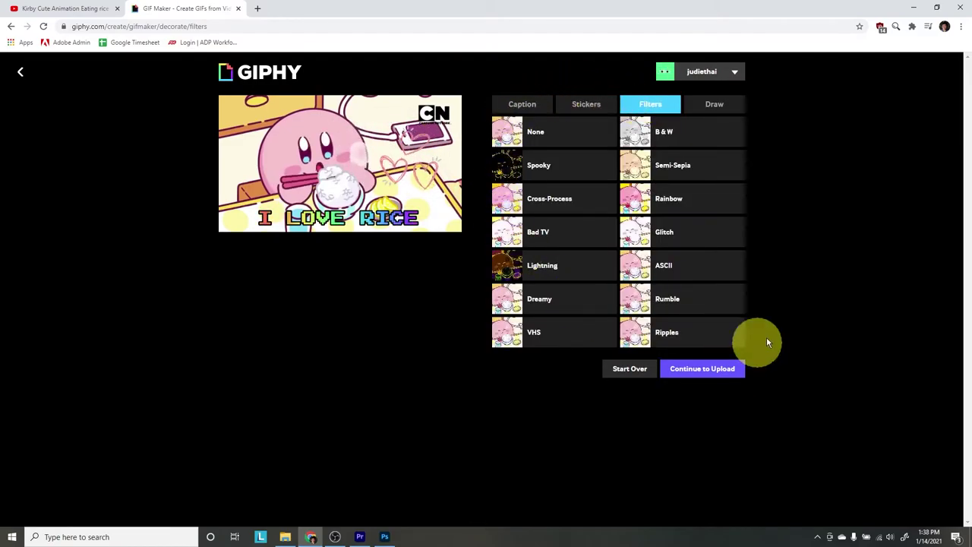
left_click(531, 342)
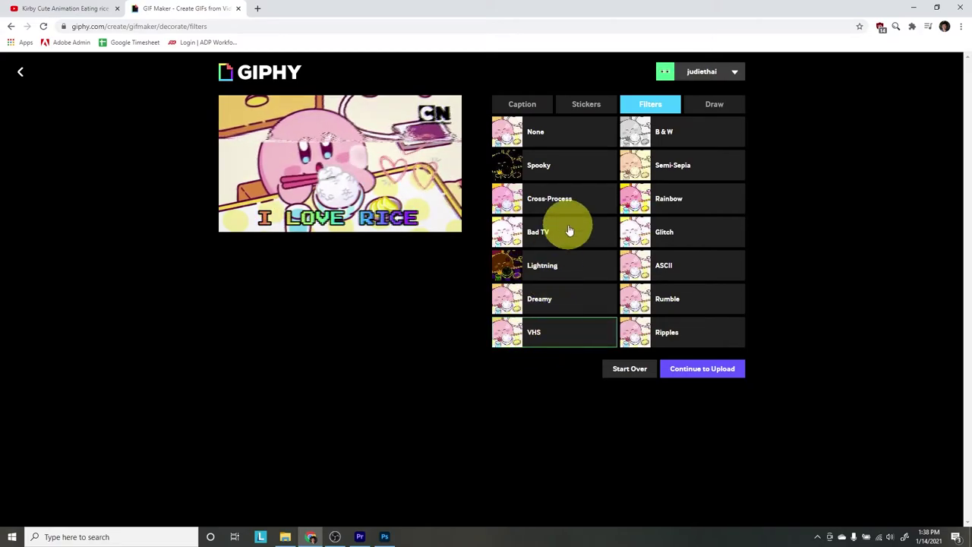
left_click(536, 230)
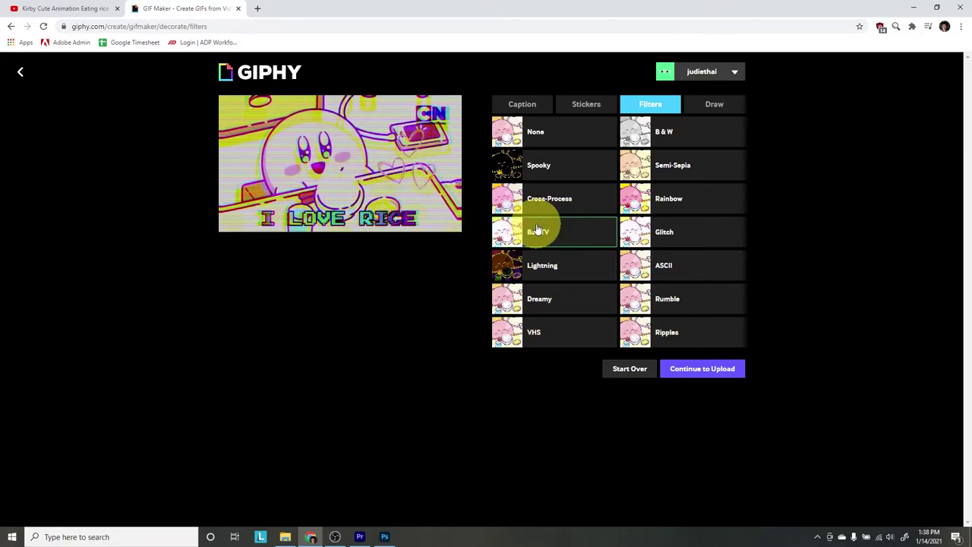
Apply the Cross-Process filter to the GIF and browse the trending stickers offered with the drawing tools
left_click(559, 209)
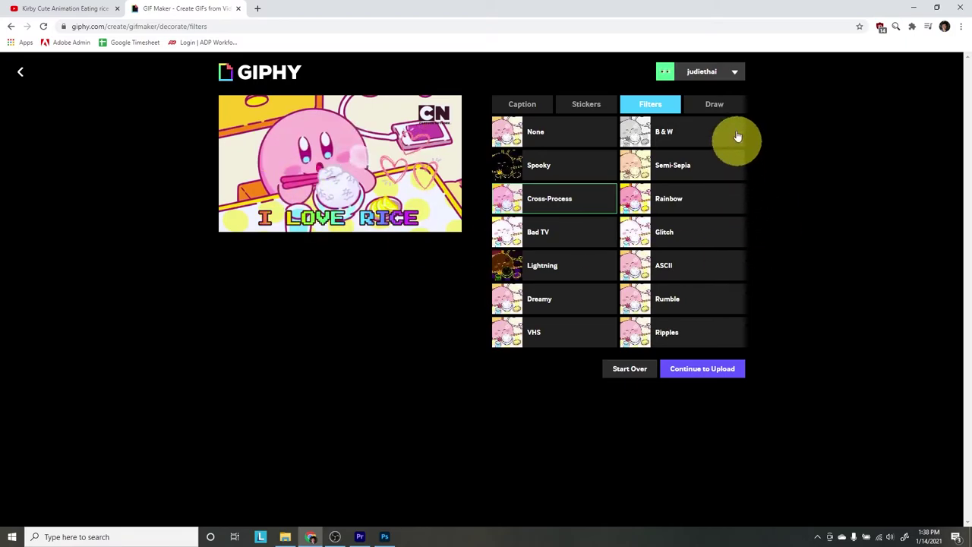
left_click(708, 101)
scroll(694, 250, "down", 5)
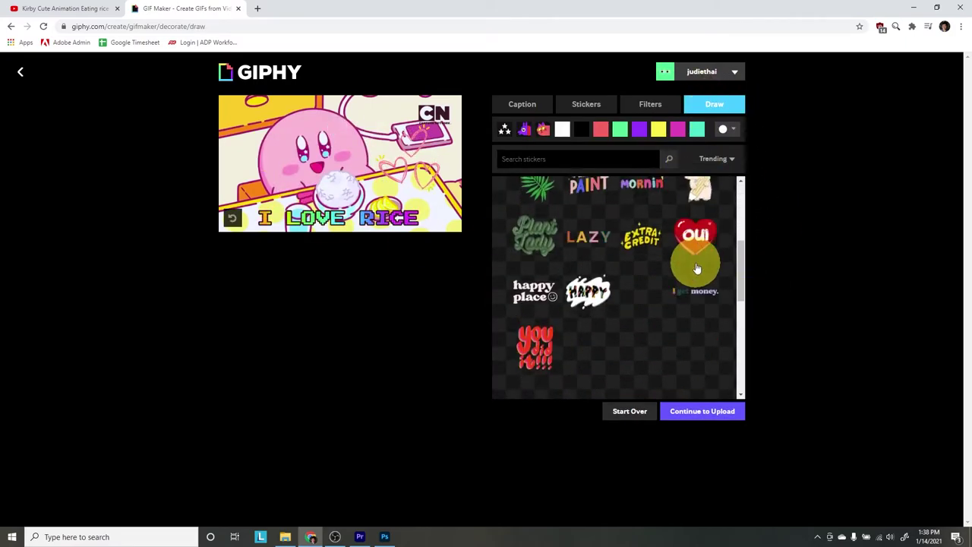
scroll(673, 293, "up", 5)
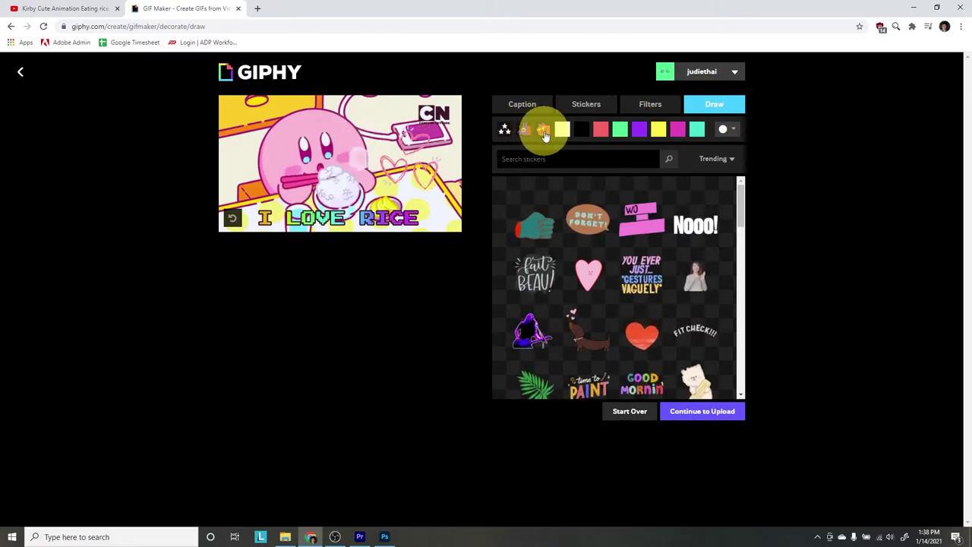
Try the red brush colour on the GIF, and paint sparkles over Kirby and the background with the star brush
left_click(599, 131)
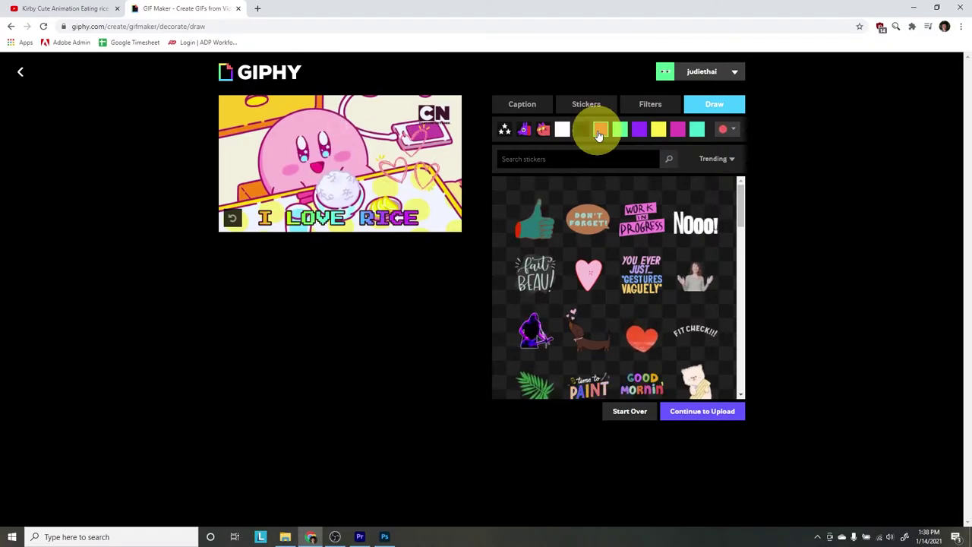
left_click(233, 114)
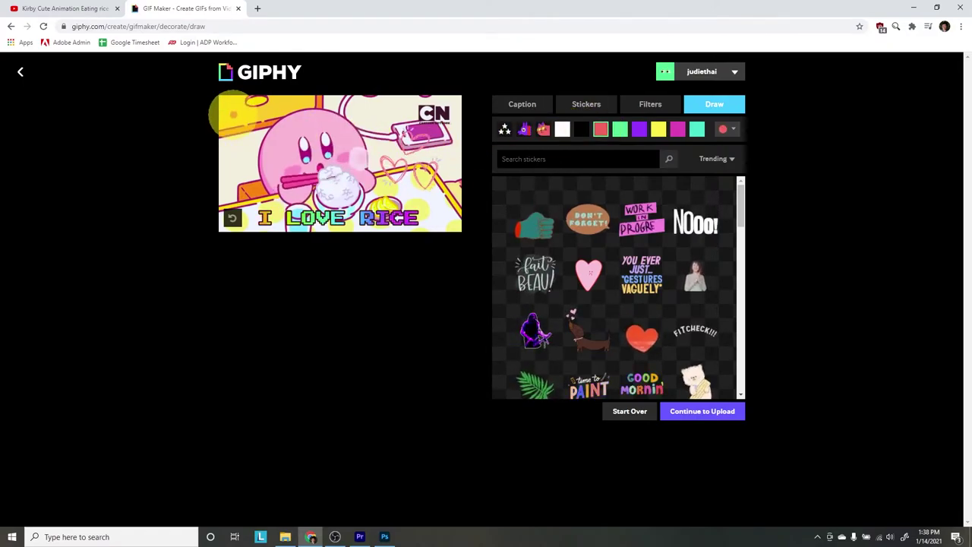
left_click(543, 134)
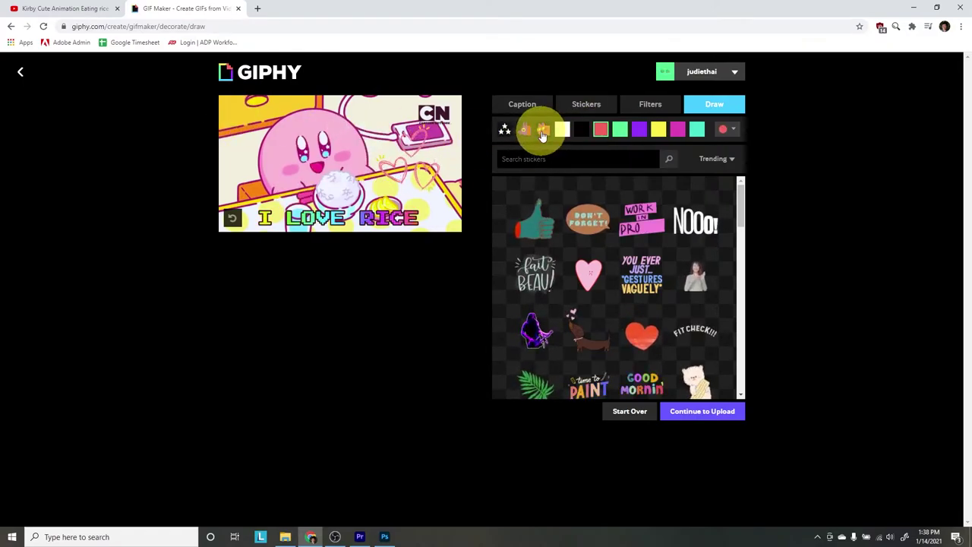
left_click(504, 129)
left_click(250, 122)
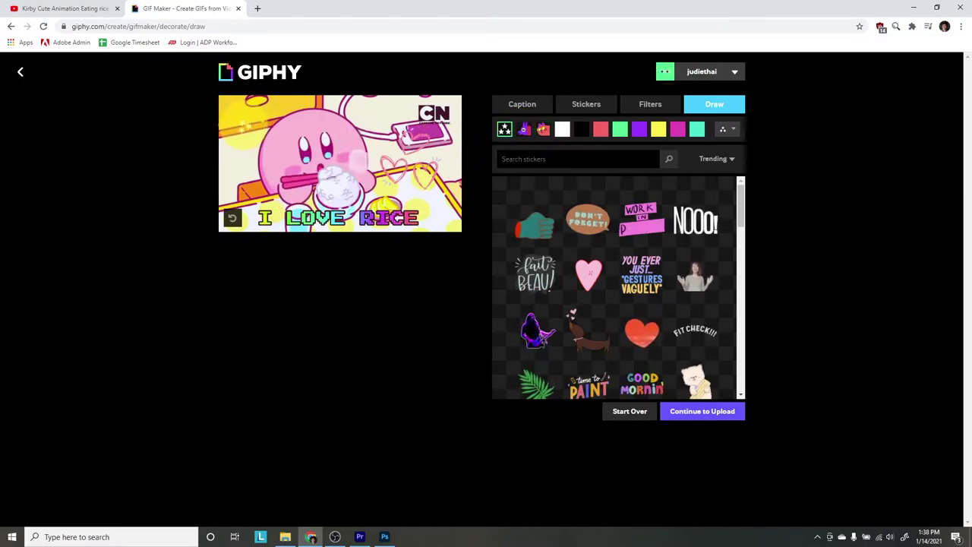
mouse_move(237, 116)
left_mouse_down()
mouse_move(242, 149)
mouse_move(261, 166)
left_mouse_up()
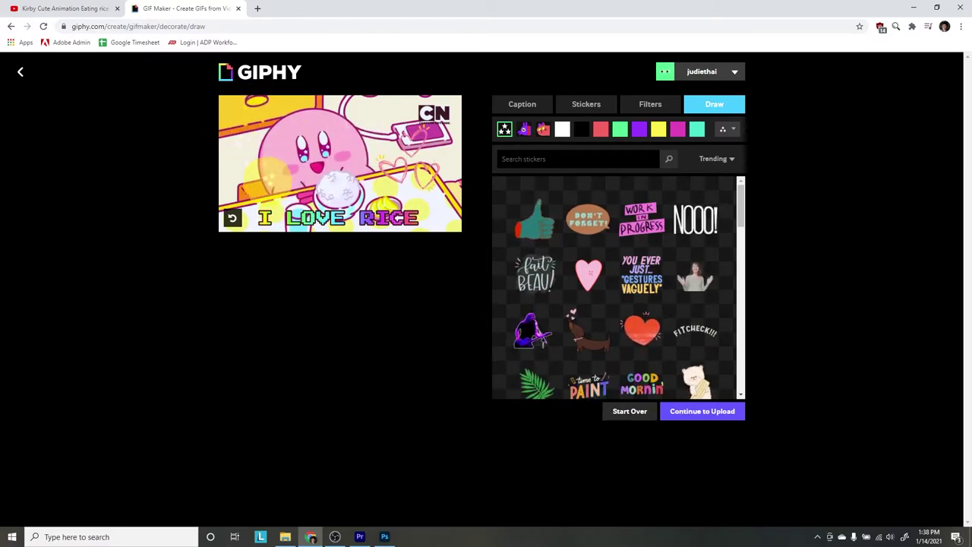
mouse_move(300, 112)
left_mouse_down()
mouse_move(369, 167)
mouse_move(358, 201)
mouse_move(304, 152)
left_mouse_up()
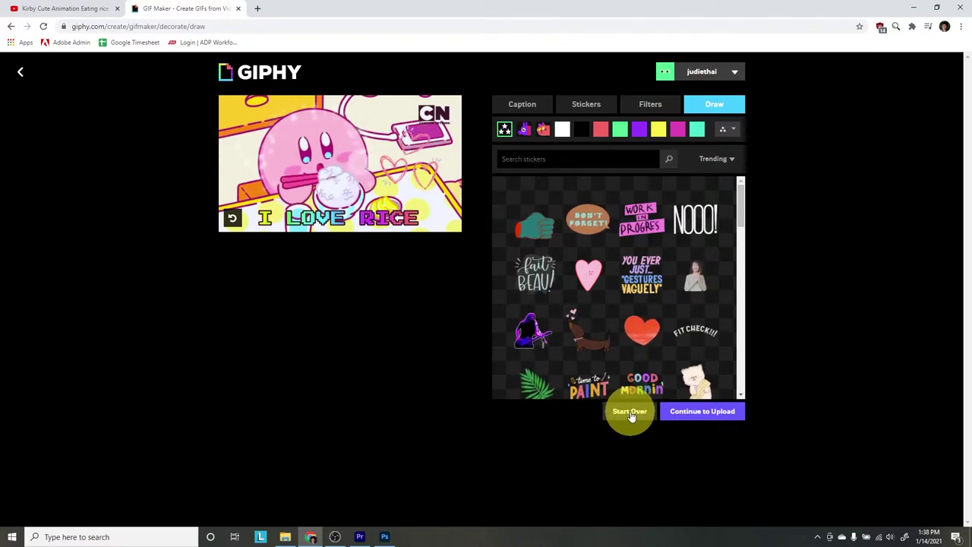
left_click(703, 412)
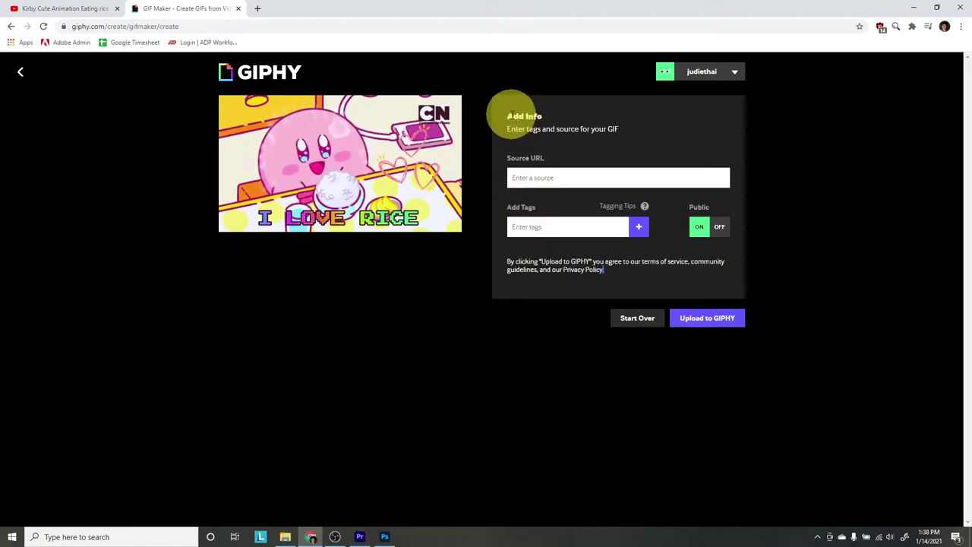
left_click_drag(518, 129, 615, 129)
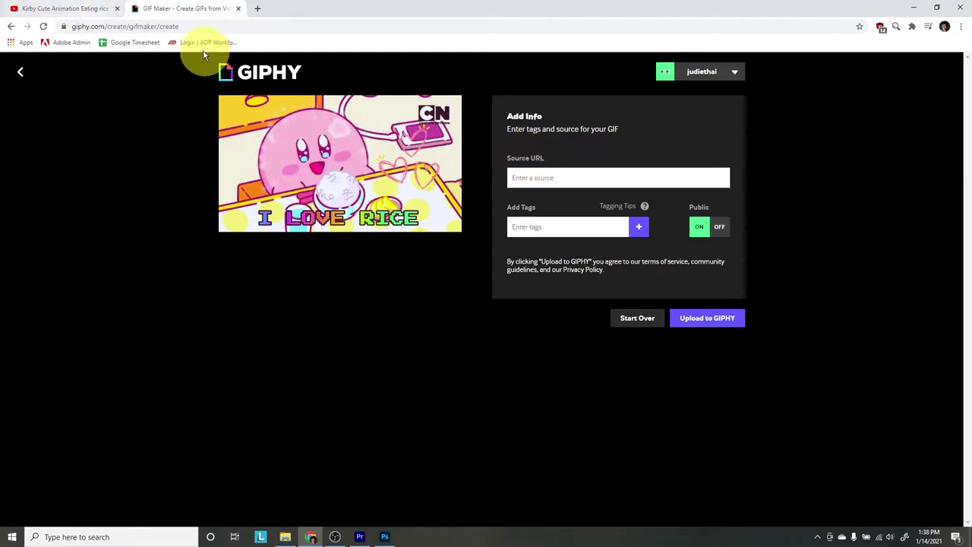
left_click(72, 8)
left_click_drag(186, 26, 229, 27)
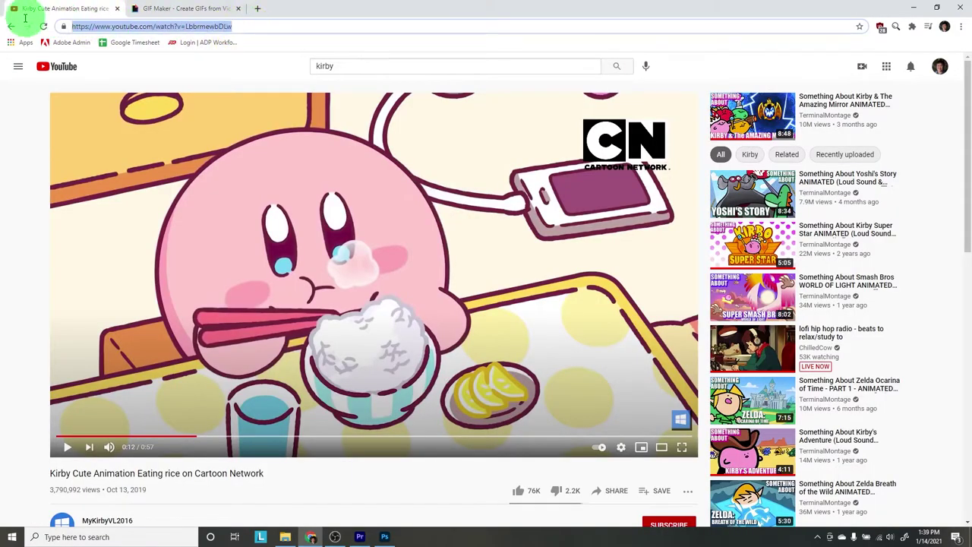
left_click(195, 10)
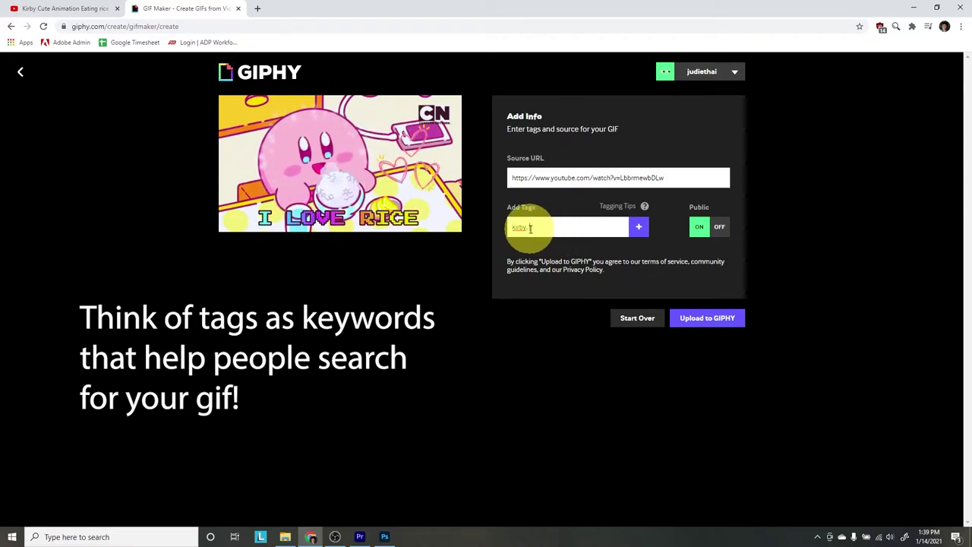
Read the tips for better tagging, and switch the GIF's public visibility off and back on
mouse_move(645, 207)
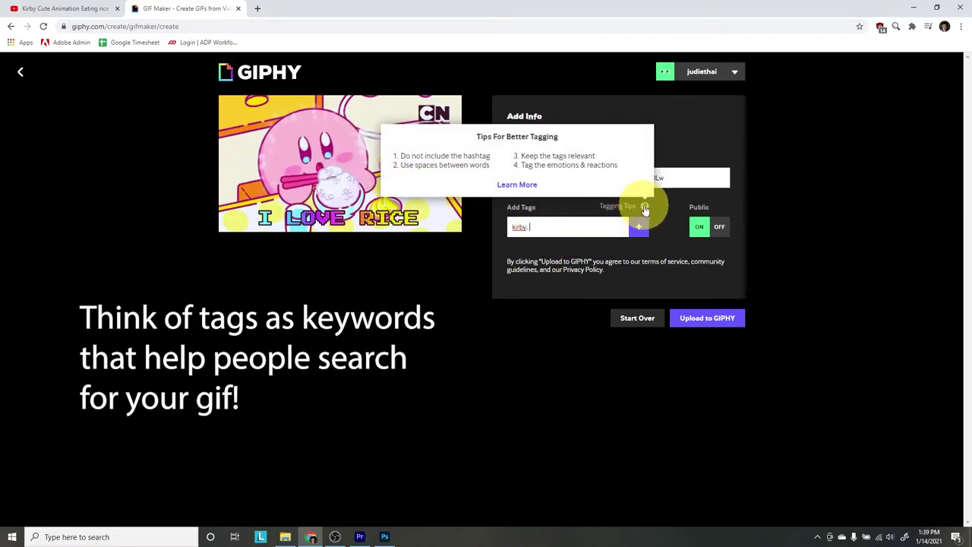
left_click(538, 224)
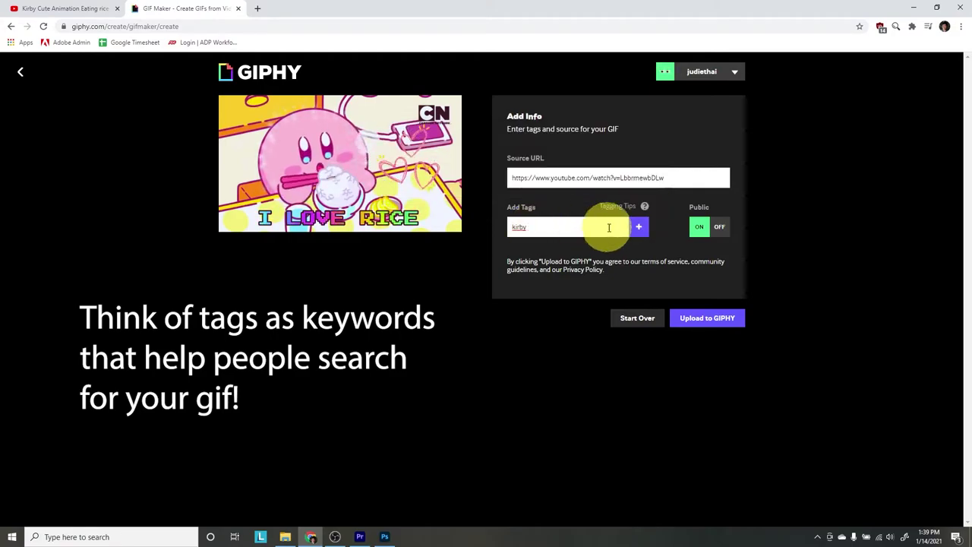
mouse_move(644, 205)
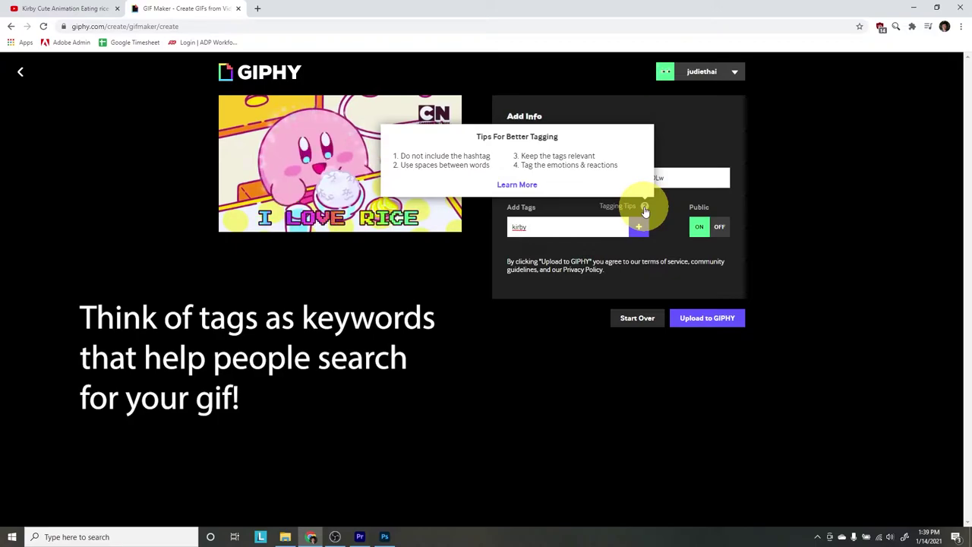
left_click(719, 227)
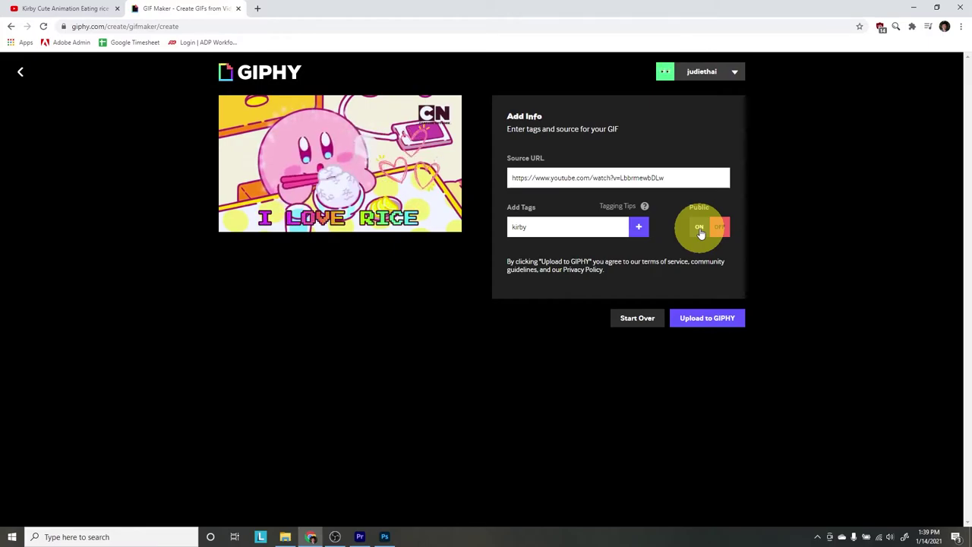
left_click(699, 230)
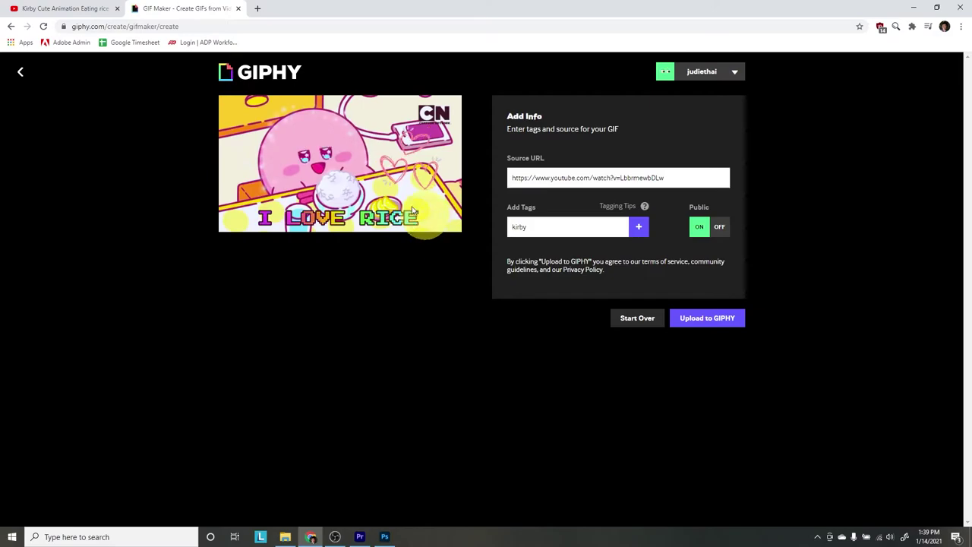
Try adding "kirby rice cute" as a single tag entry and clear it
left_click(563, 225)
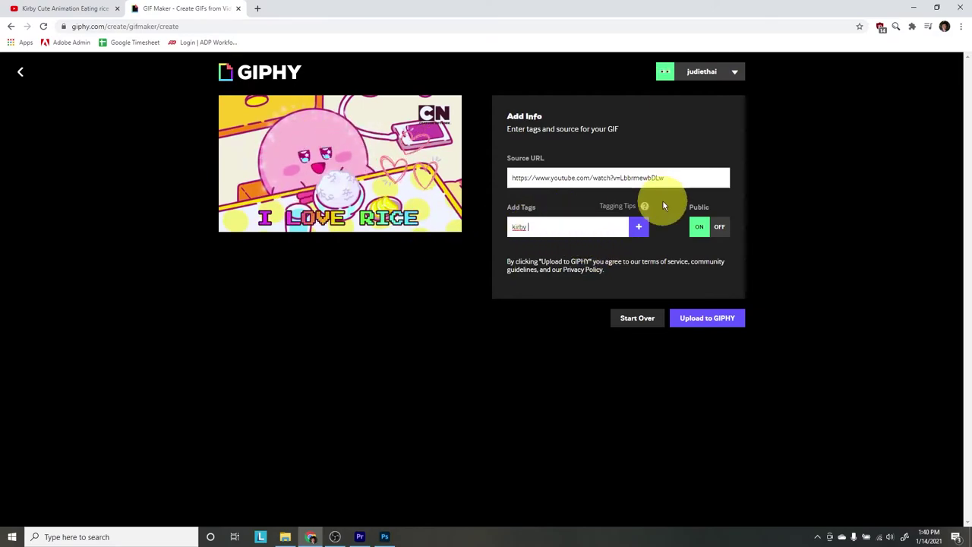
type("rice cute")
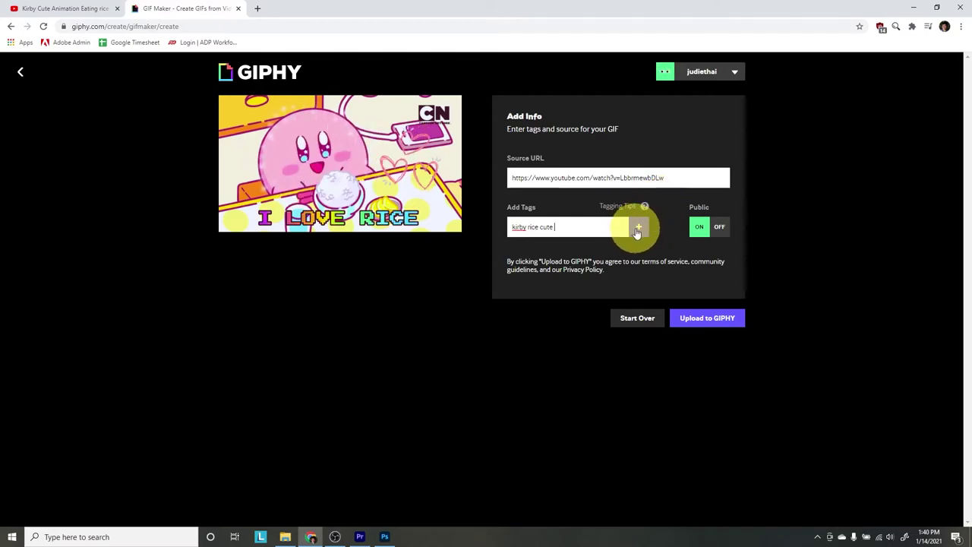
left_click(640, 232)
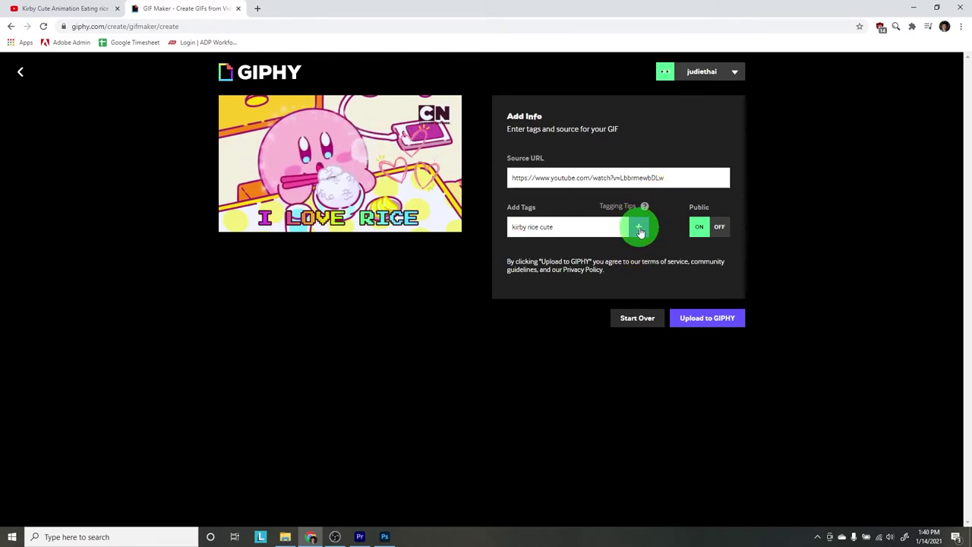
left_click(579, 258)
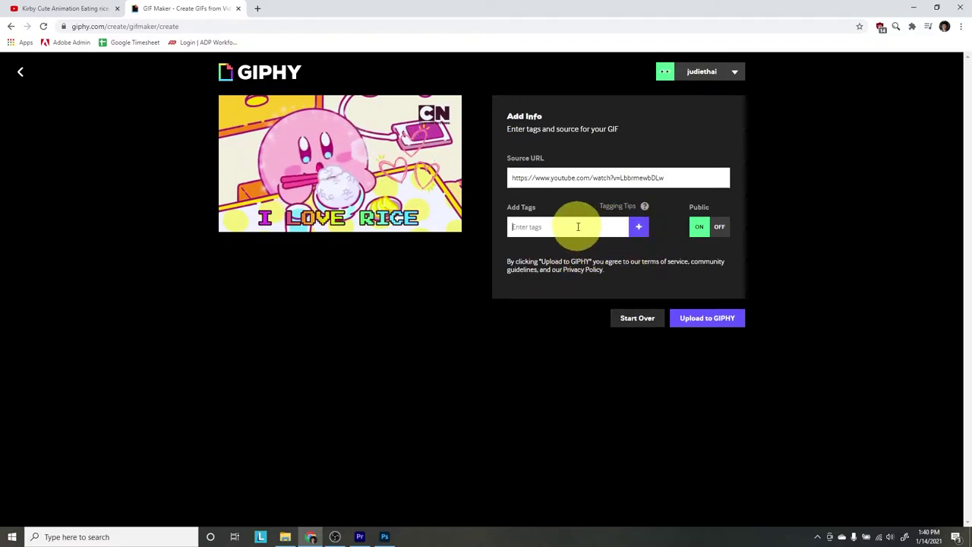
Add kirby, rice and cute as three separate tags and upload the GIF to GIPHY
left_click(578, 226)
type("kirby")
left_click(636, 226)
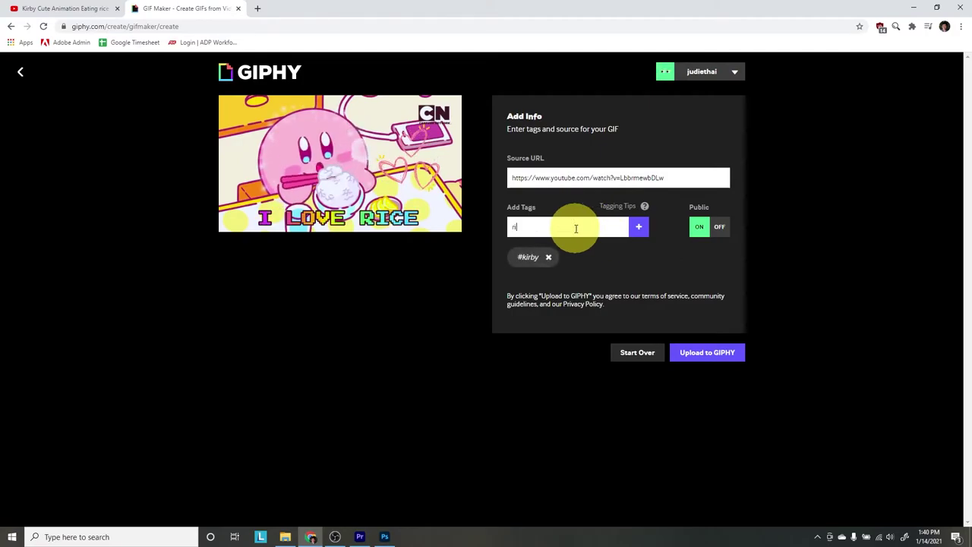
left_click(639, 226)
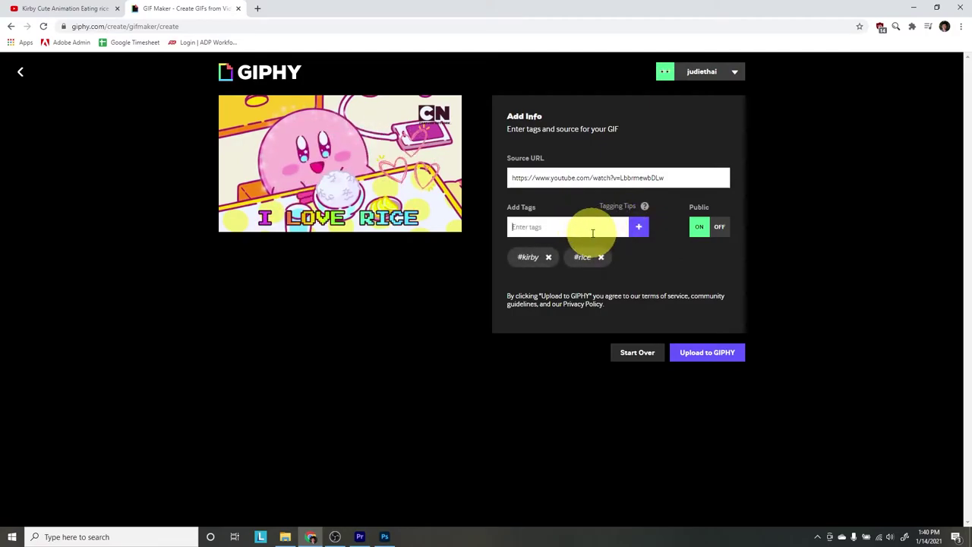
left_click(638, 226)
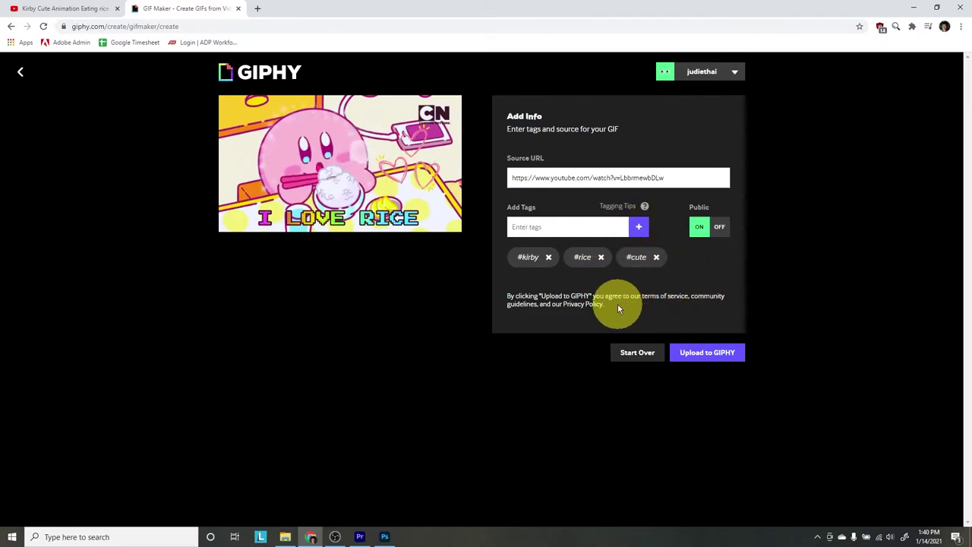
left_click(705, 353)
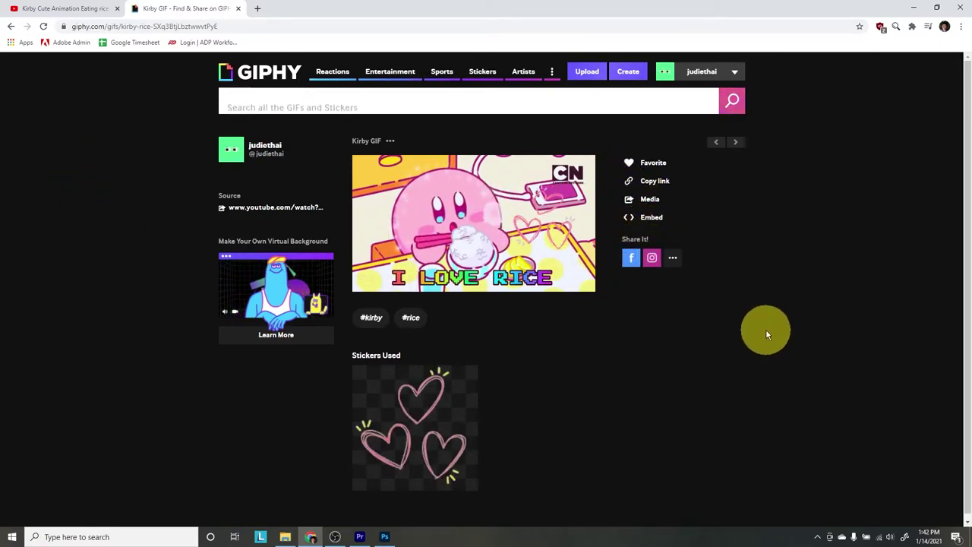
Open the uploaded GIF's share links and examine the HTML5 video link and the short link
scroll(743, 334, "down", 1)
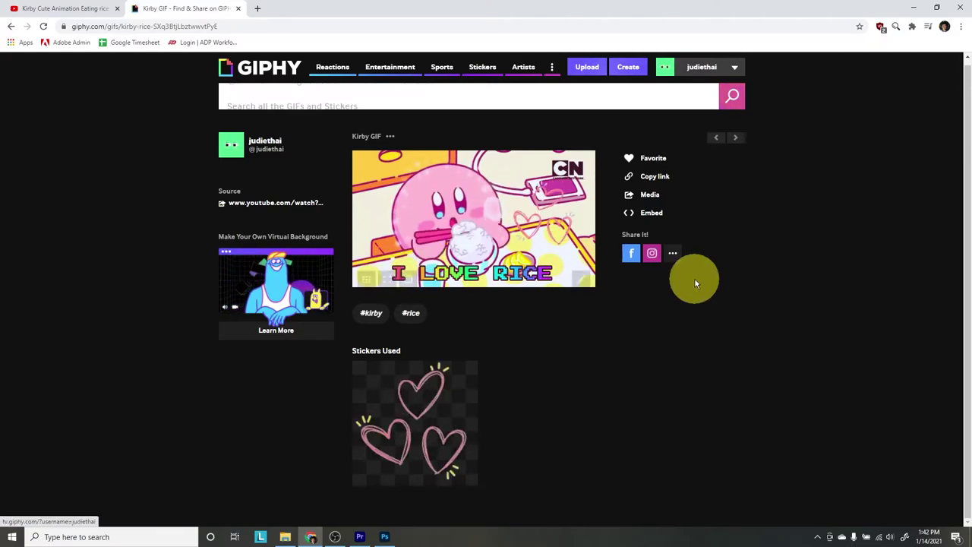
left_click(651, 182)
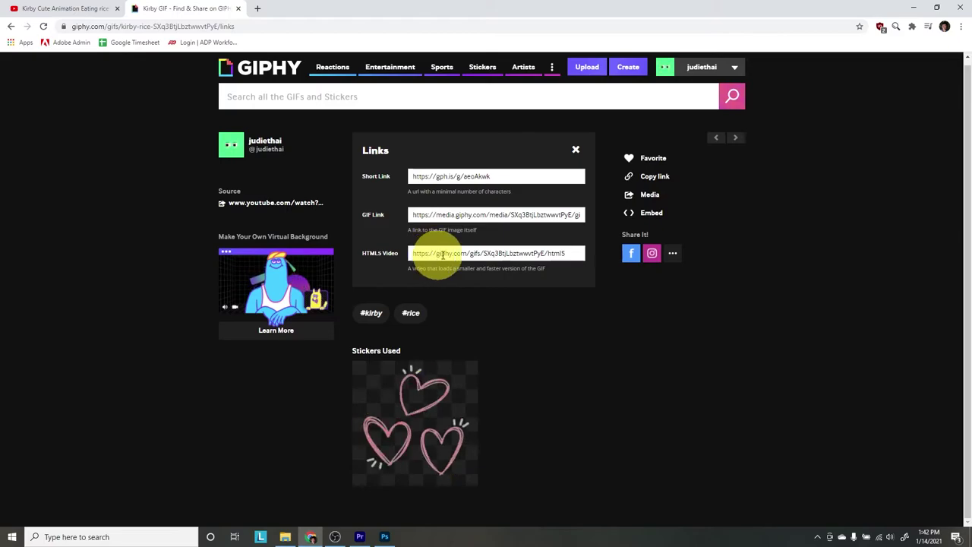
left_click_drag(544, 253, 569, 253)
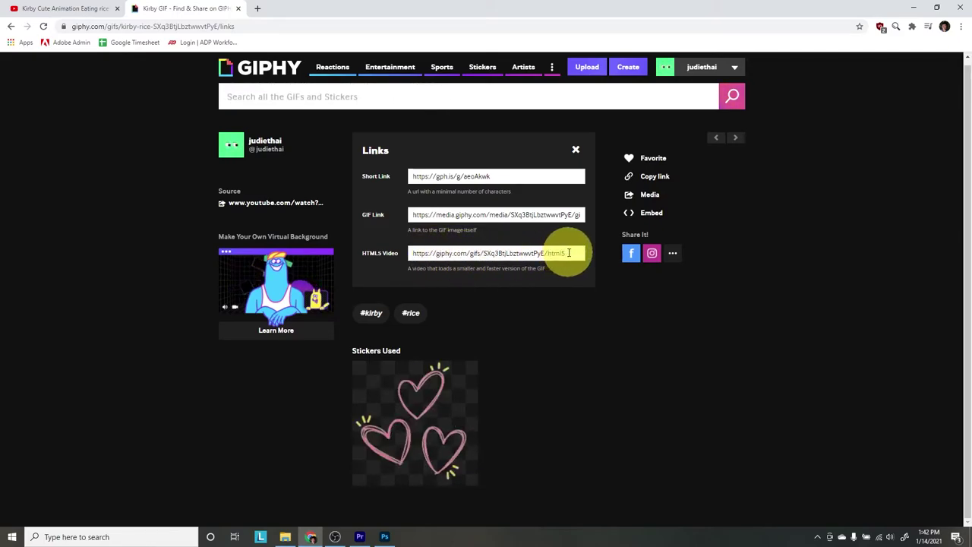
left_click(521, 176)
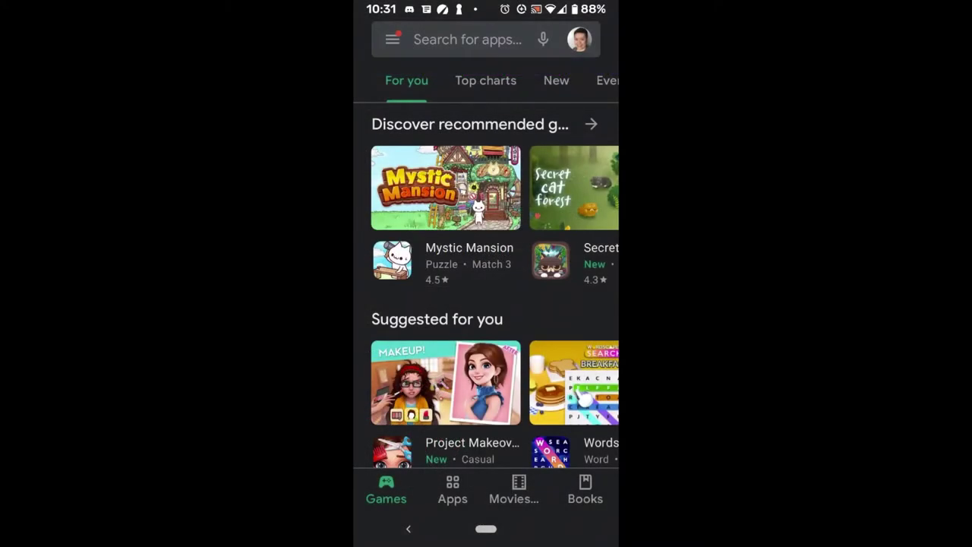
Search the phone's Google Play Store for "giphy", and install and open GIPHY: GIF & Sticker Keyboard & Maker
left_click(456, 40)
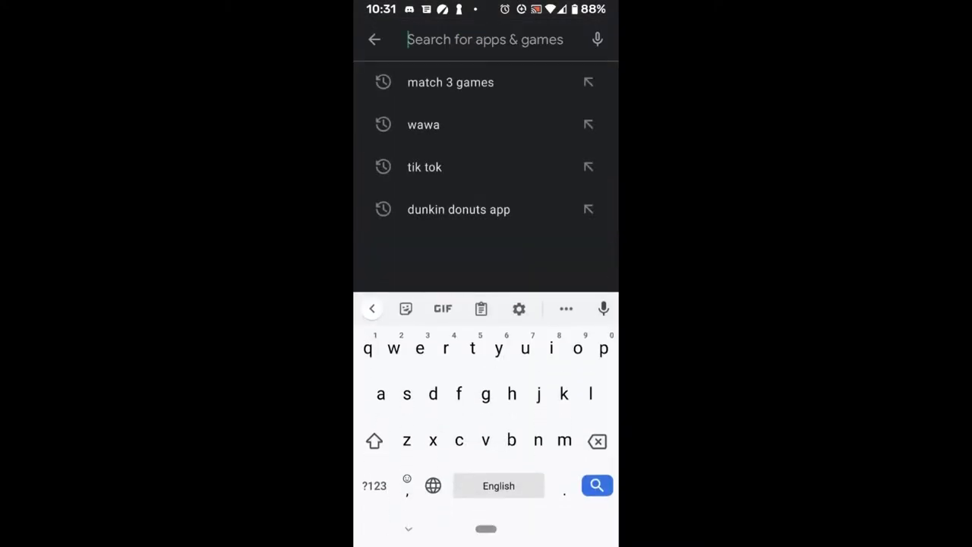
type("giphy")
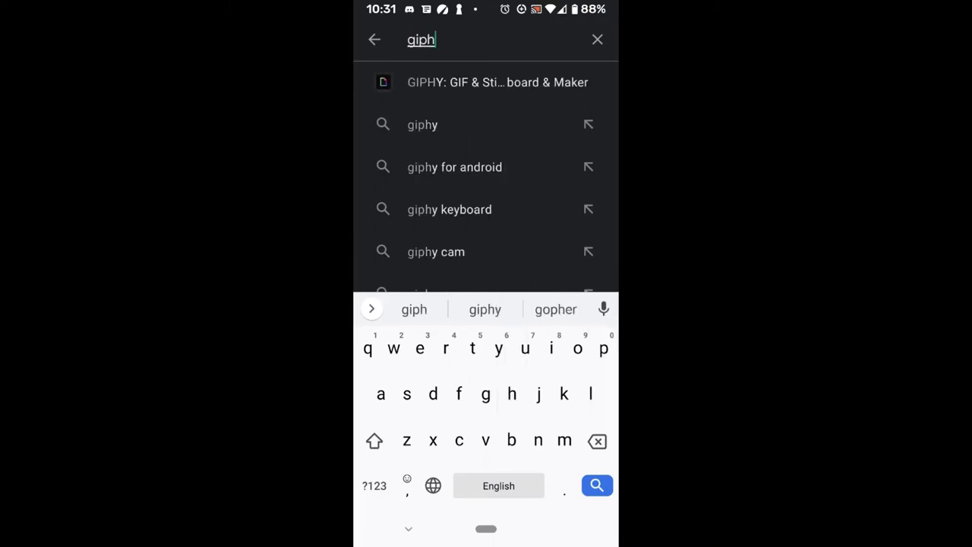
left_click(486, 82)
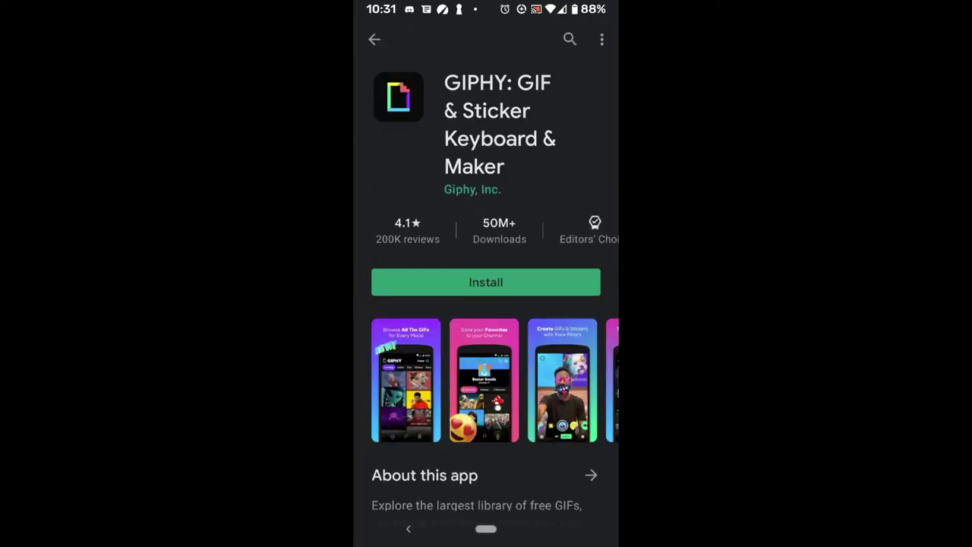
left_click(486, 281)
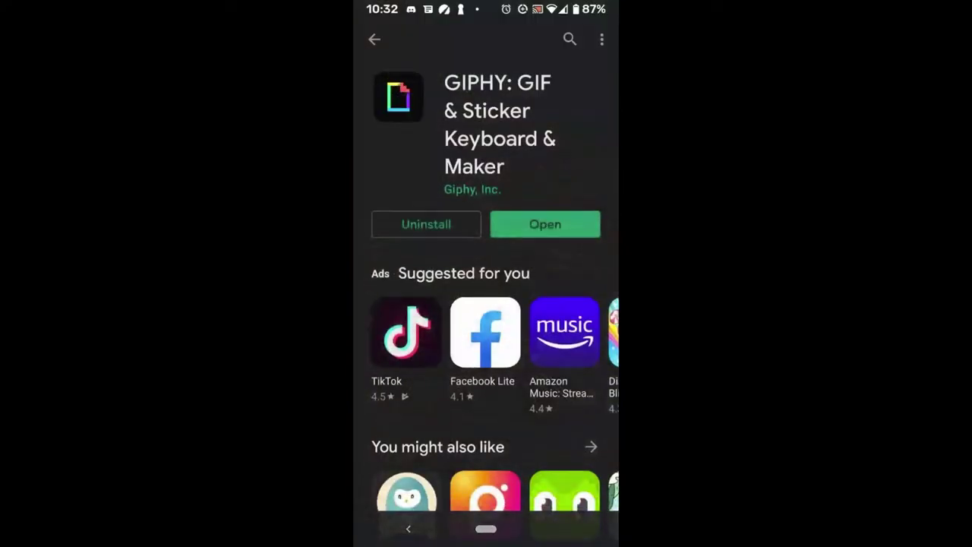
left_click(545, 224)
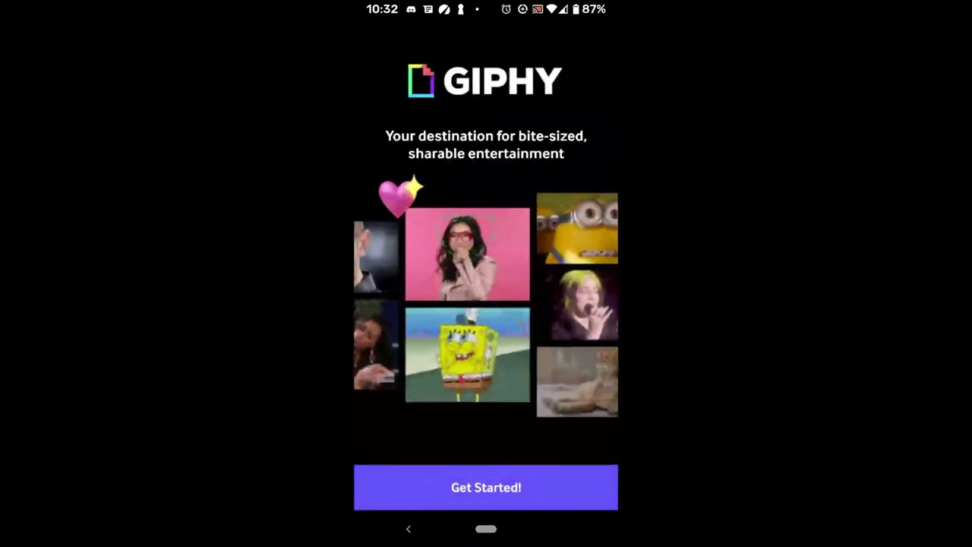
Get started in the GIPHY app, open its GIF camera and record a clip of the Rubik's cube, discarding the first take
left_click(486, 487)
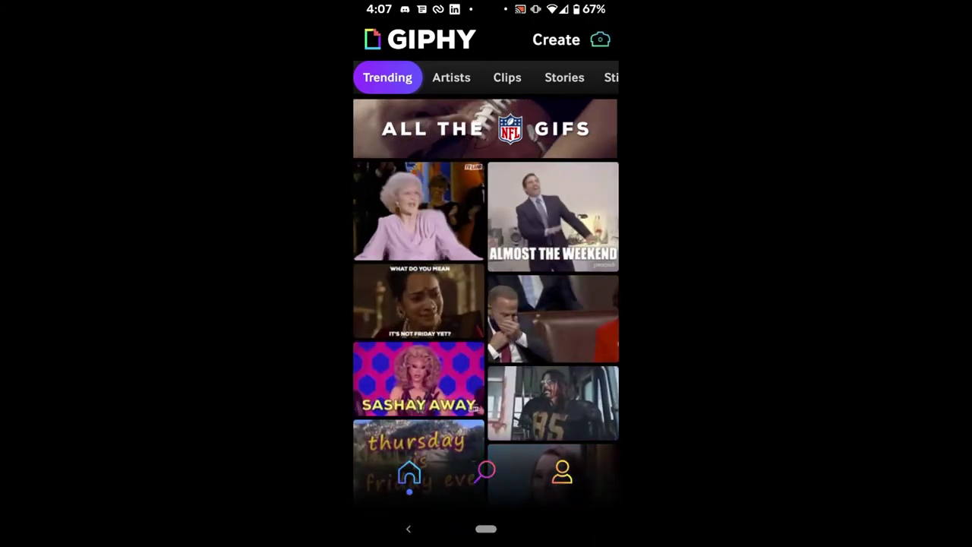
left_click(570, 39)
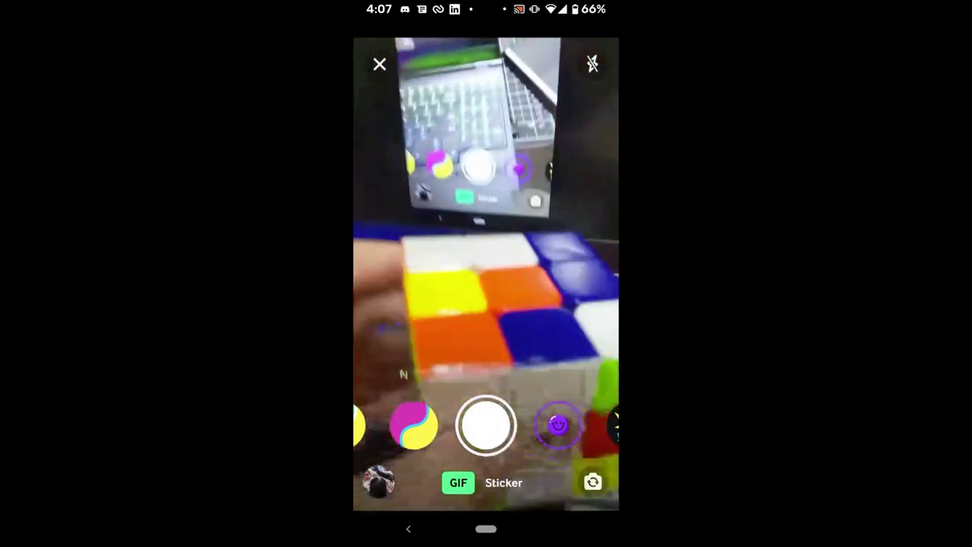
left_click(486, 425)
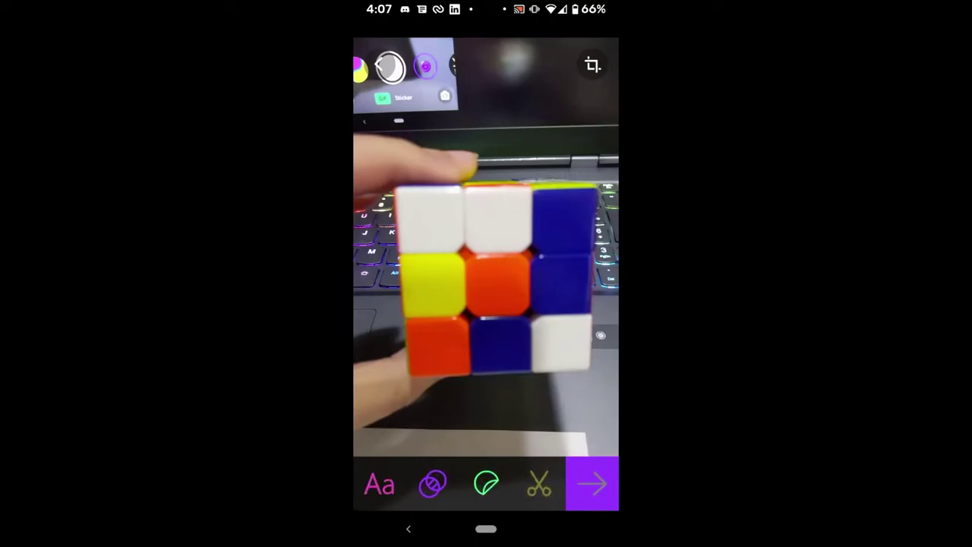
key("Escape")
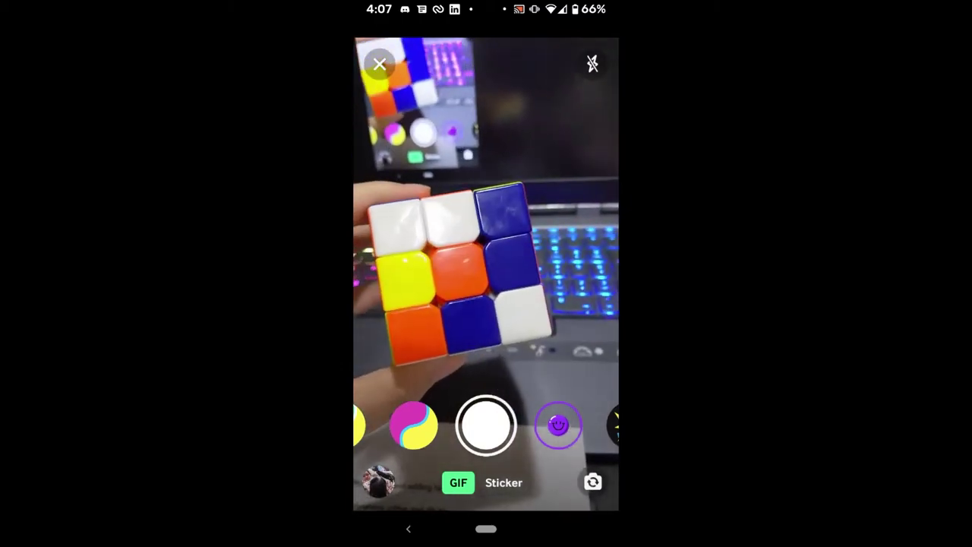
left_click(486, 425)
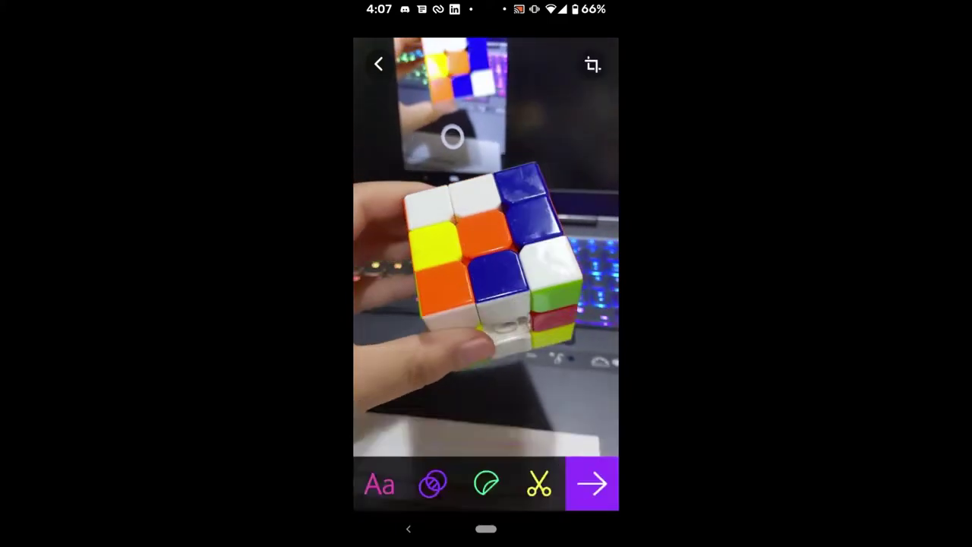
Add the text "cool!!!" in the default style and place it in the dark area above and right of the cube
left_click(379, 484)
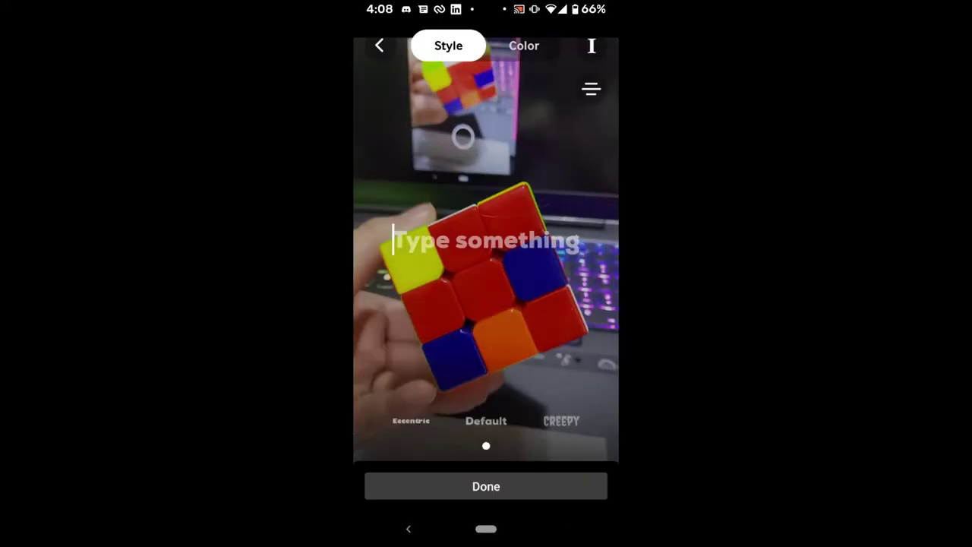
type("cool!!!!")
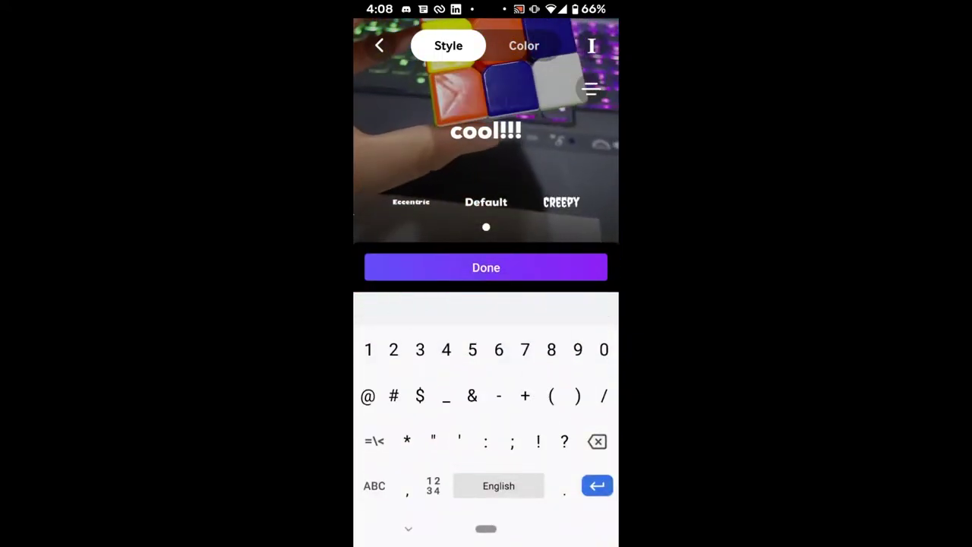
left_click(486, 268)
left_click_drag(486, 275, 568, 115)
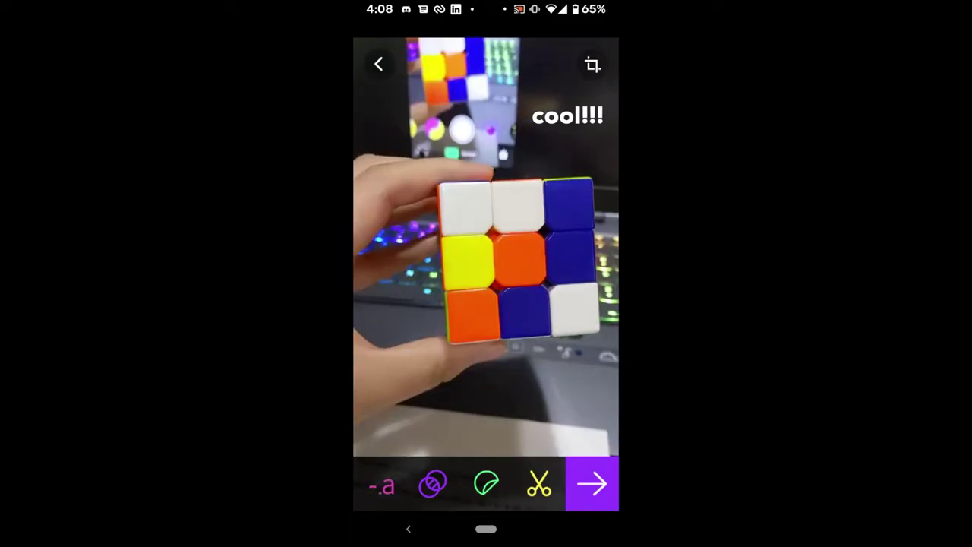
Preview the Rainbow, Geo, Crystal, Chroma, Luma, Film and Echo filters, and apply the Barrel filter to the clip
left_click(433, 483)
left_click(389, 405)
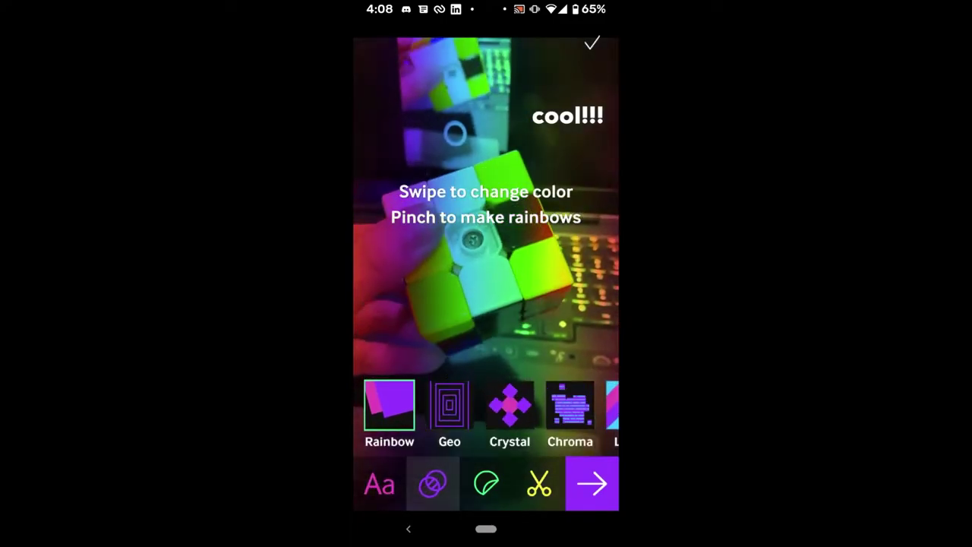
left_click(449, 404)
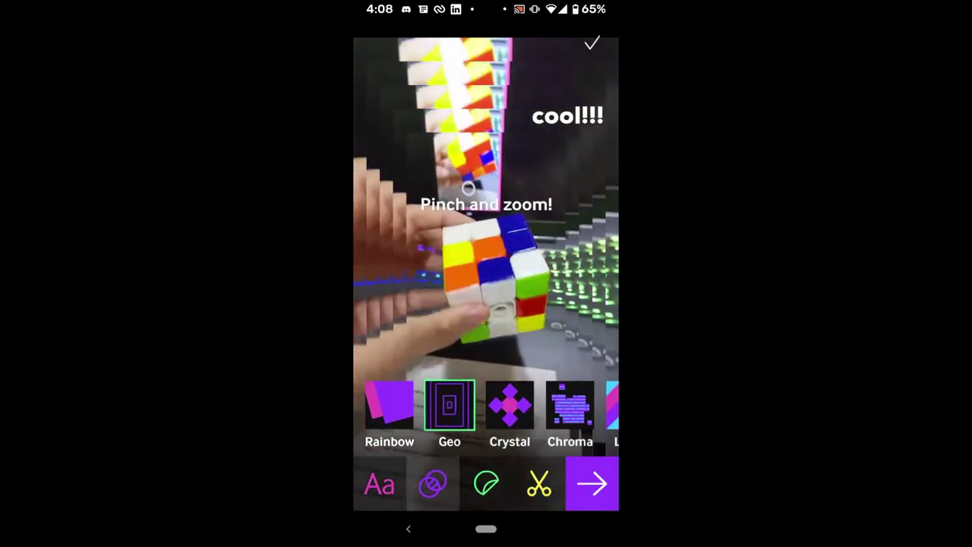
left_click(510, 404)
left_click(569, 405)
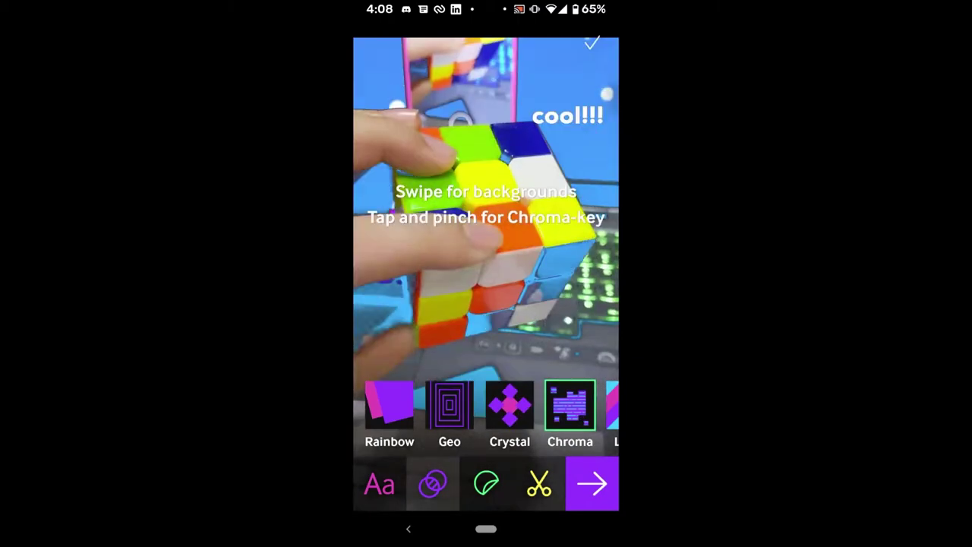
left_click(520, 405)
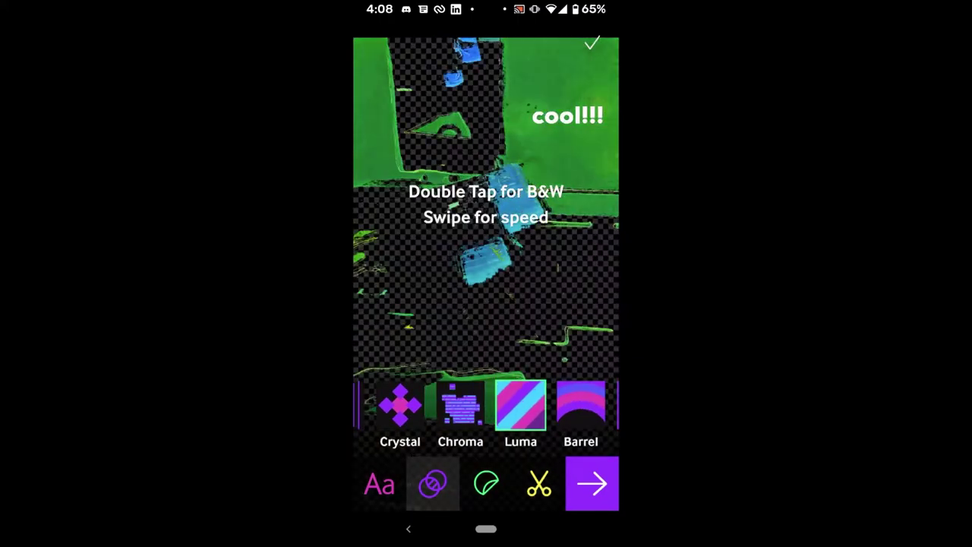
left_click(581, 404)
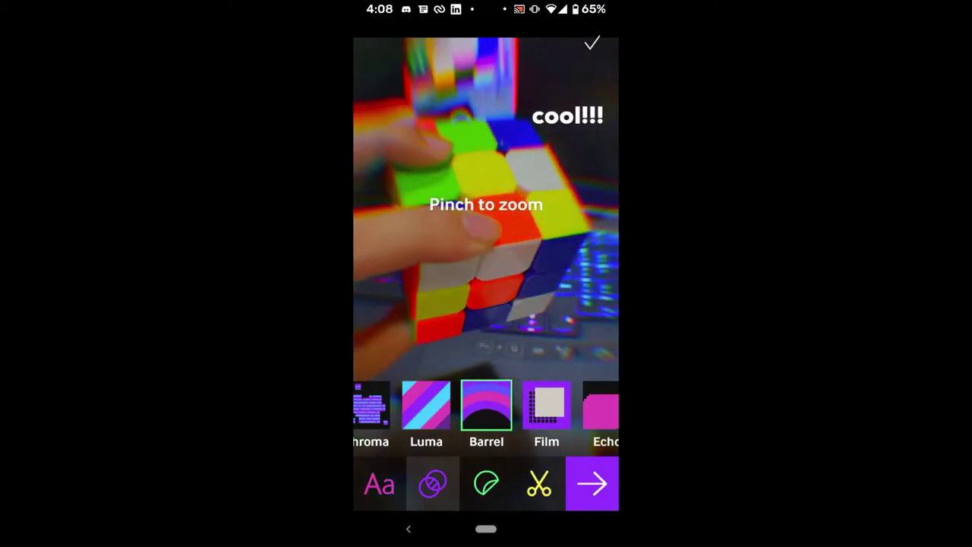
left_click(546, 404)
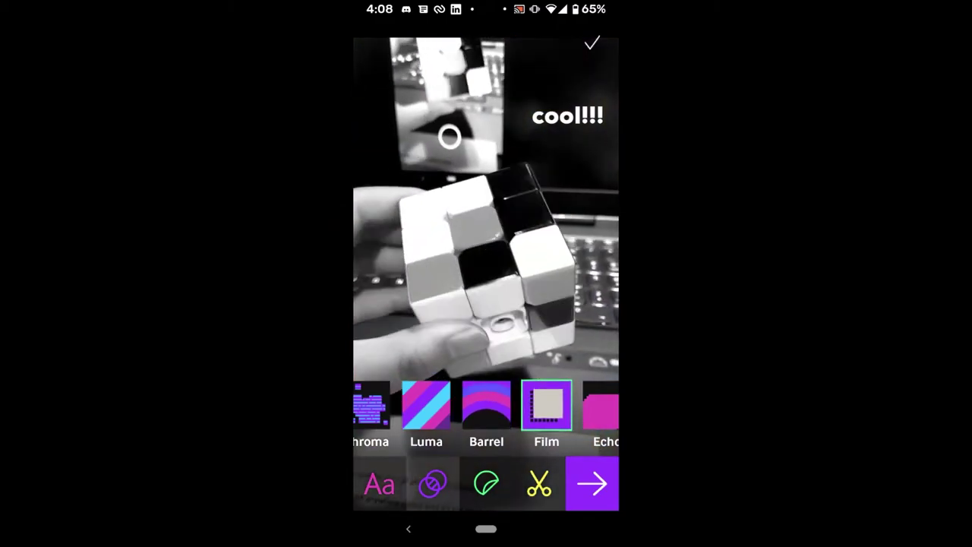
left_click(486, 404)
left_click(582, 409)
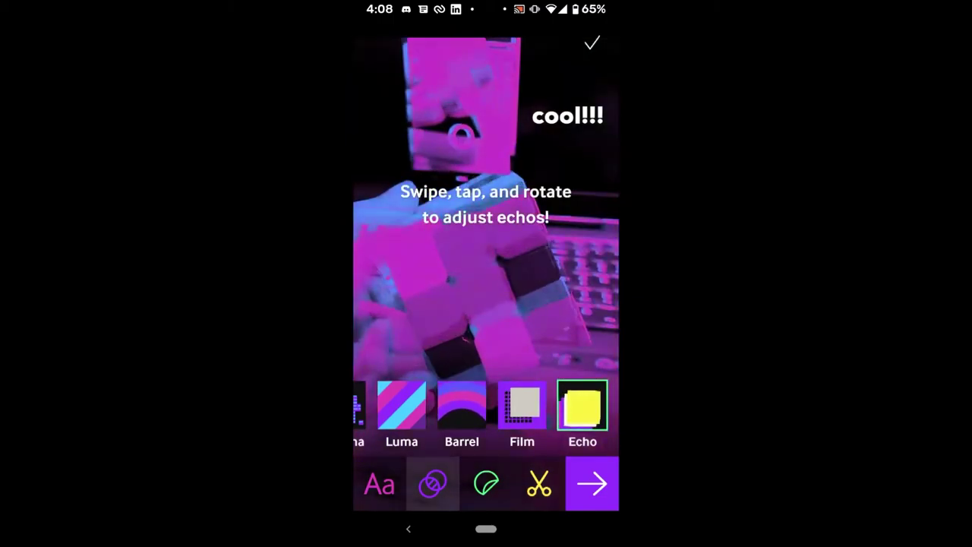
left_click(462, 410)
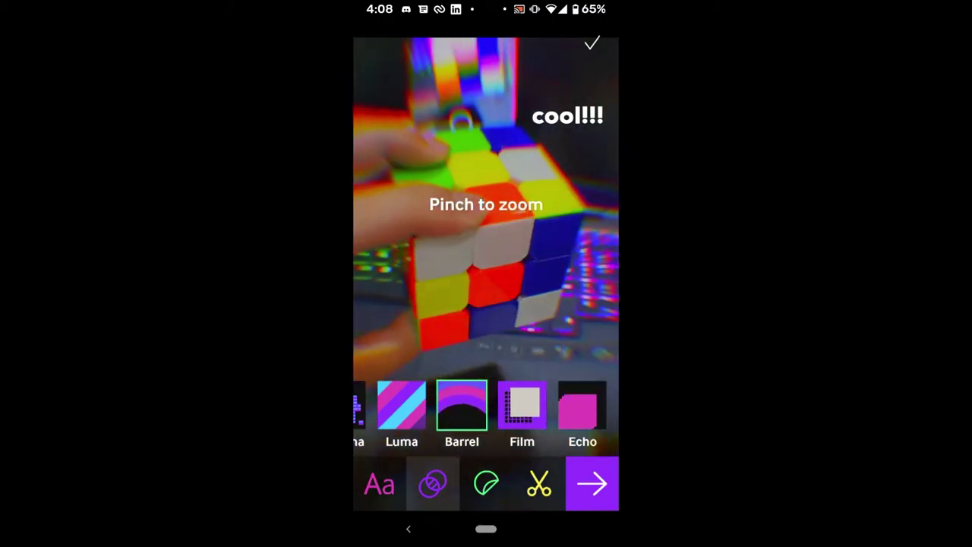
Browse the trending stickers, search for the sparkles emoji and place an animated sparkle sticker over the cube
left_click(486, 483)
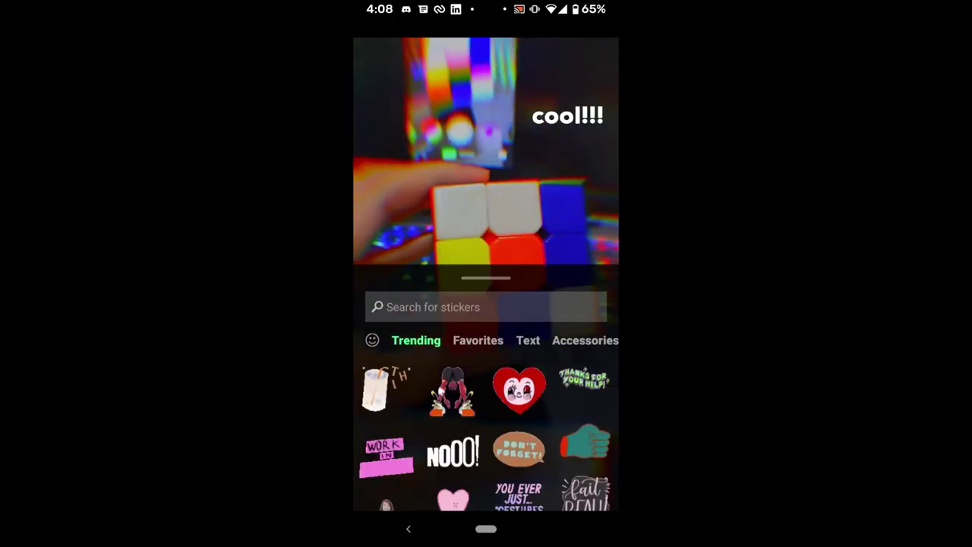
scroll(486, 432, "down", 10)
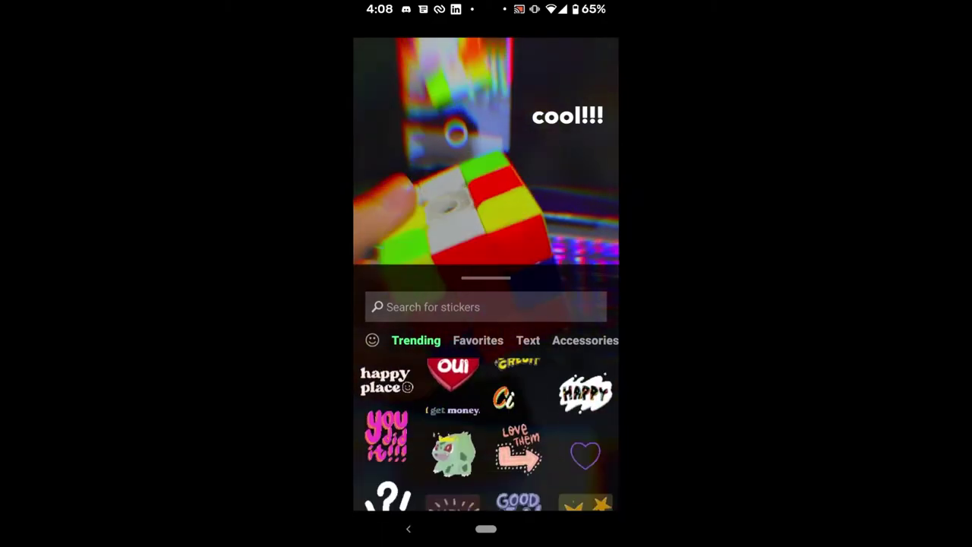
scroll(486, 432, "down", 10)
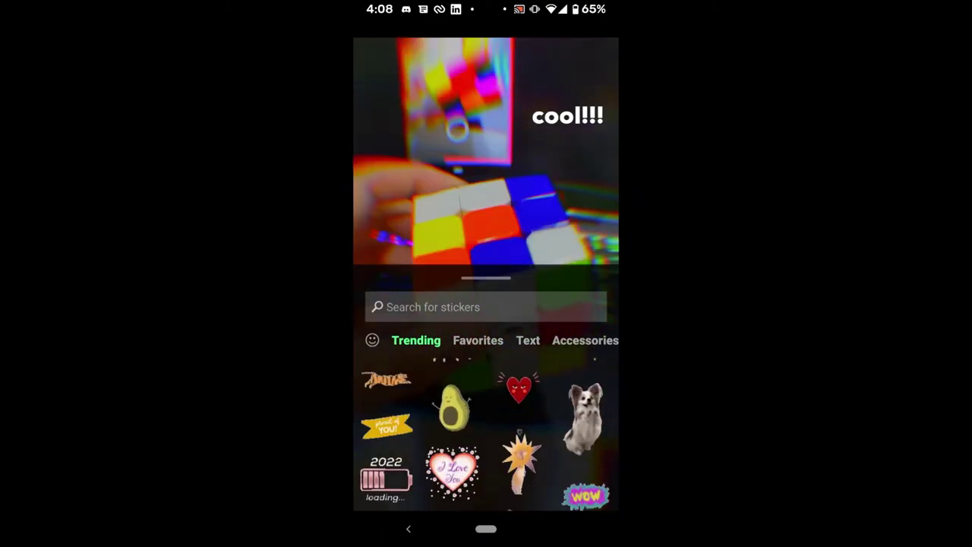
scroll(485, 433, "up", 5)
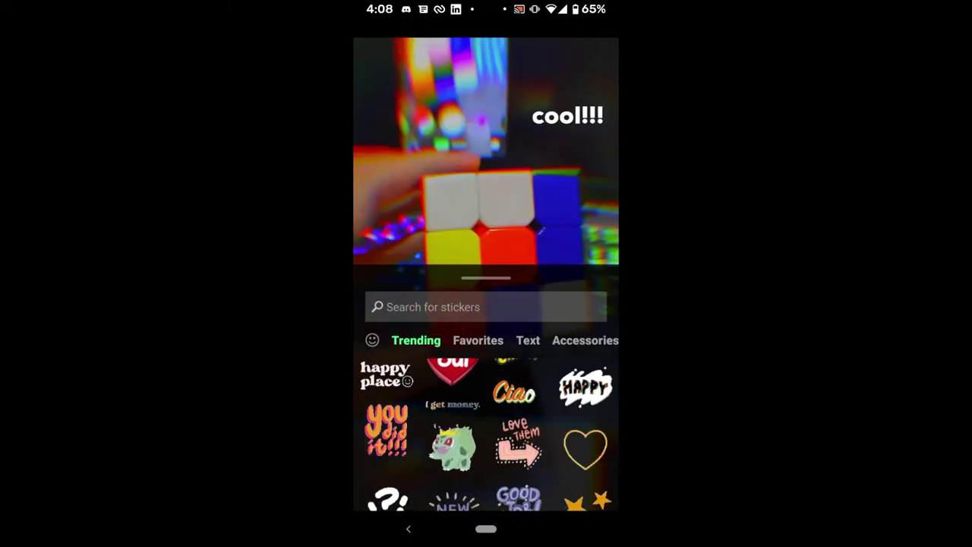
left_click(486, 307)
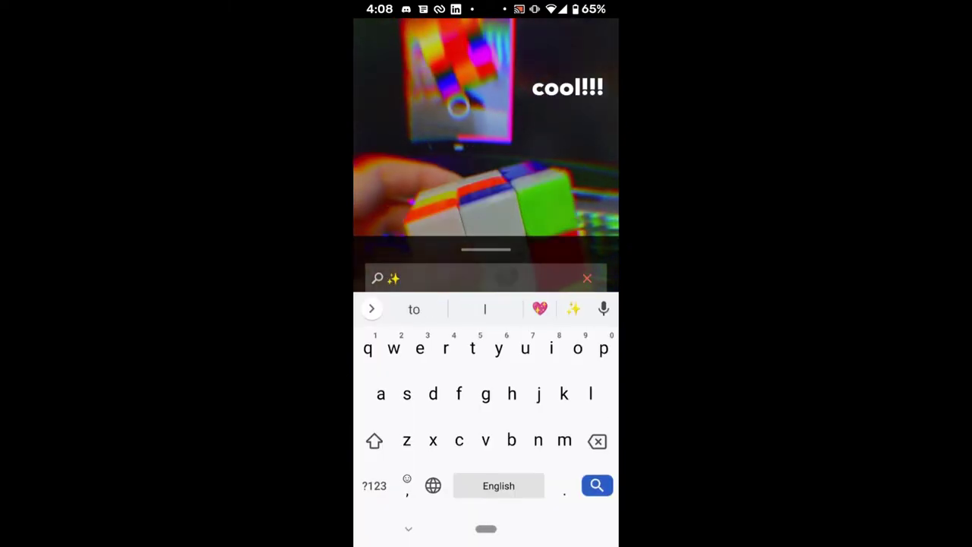
key("Return")
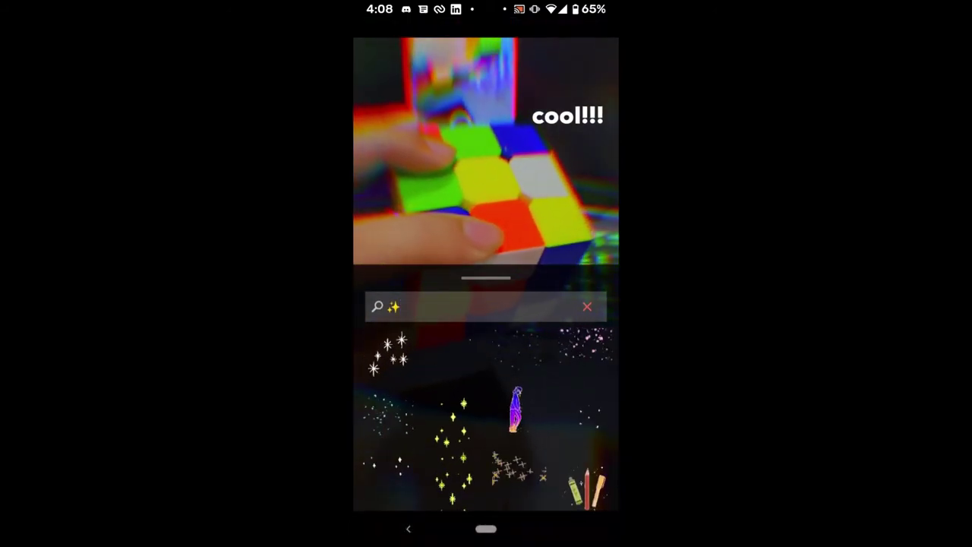
left_click(585, 342)
left_click_drag(486, 273, 501, 221)
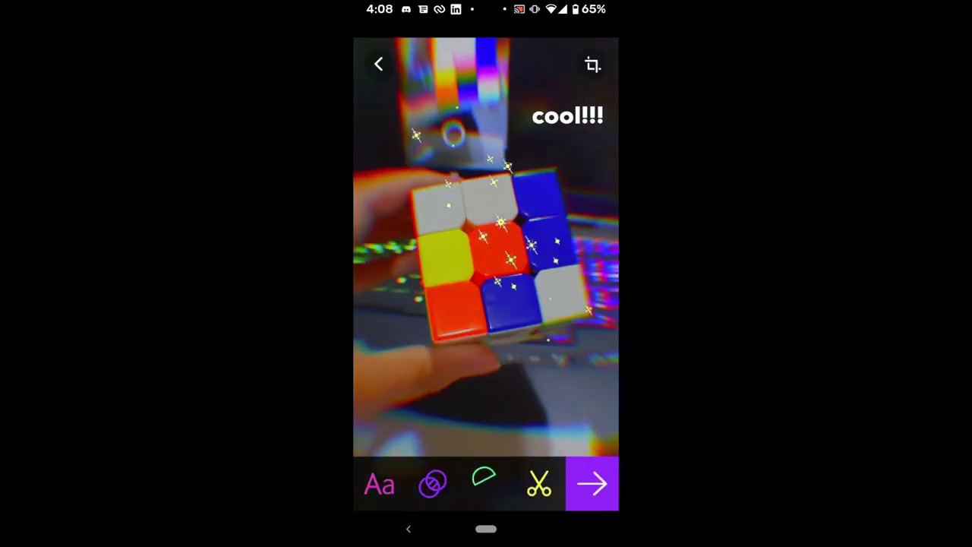
Keep the clip's full 6.50 s length in the media trimmer and continue to the GIF upload page
left_click(539, 483)
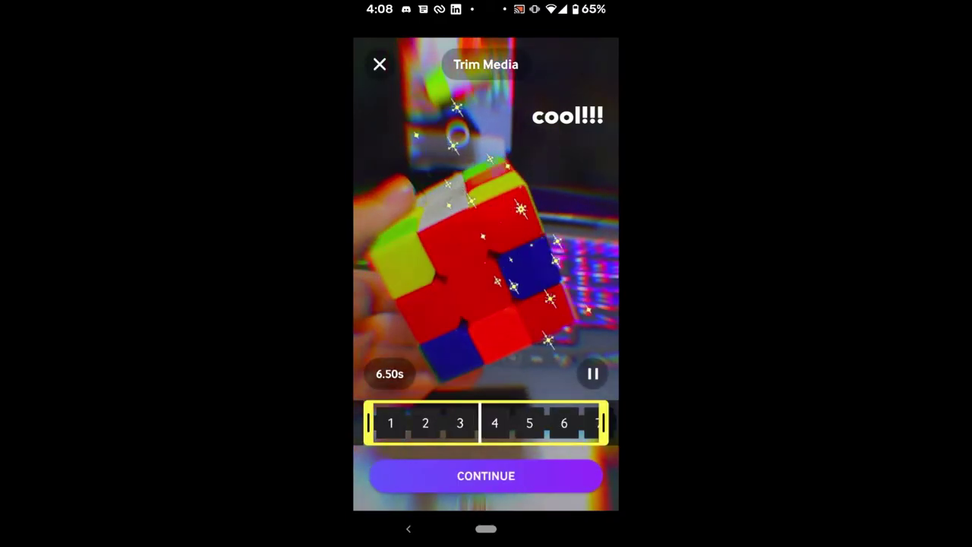
mouse_move(369, 422)
left_mouse_down()
mouse_move(495, 422)
mouse_move(369, 422)
left_mouse_up()
mouse_move(604, 422)
left_mouse_down()
mouse_move(549, 422)
mouse_move(605, 422)
left_mouse_up()
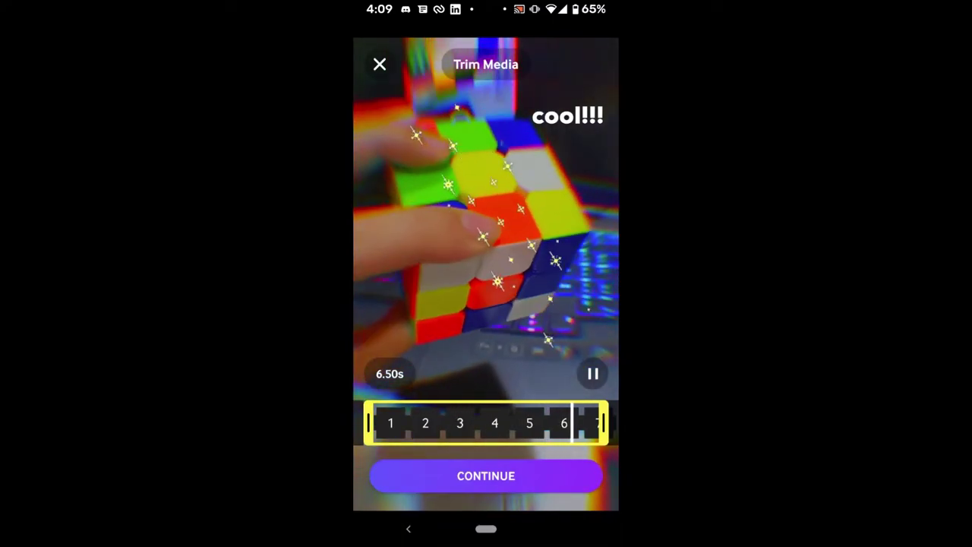
left_click(486, 475)
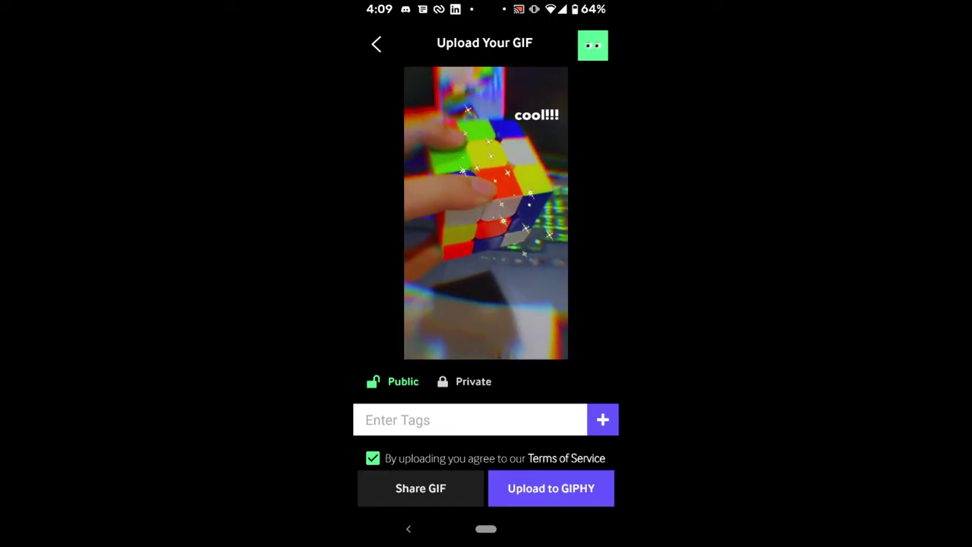
Add "rubik's cube" and "cool" as two separate tags and choose to share the GIF
left_click(470, 419)
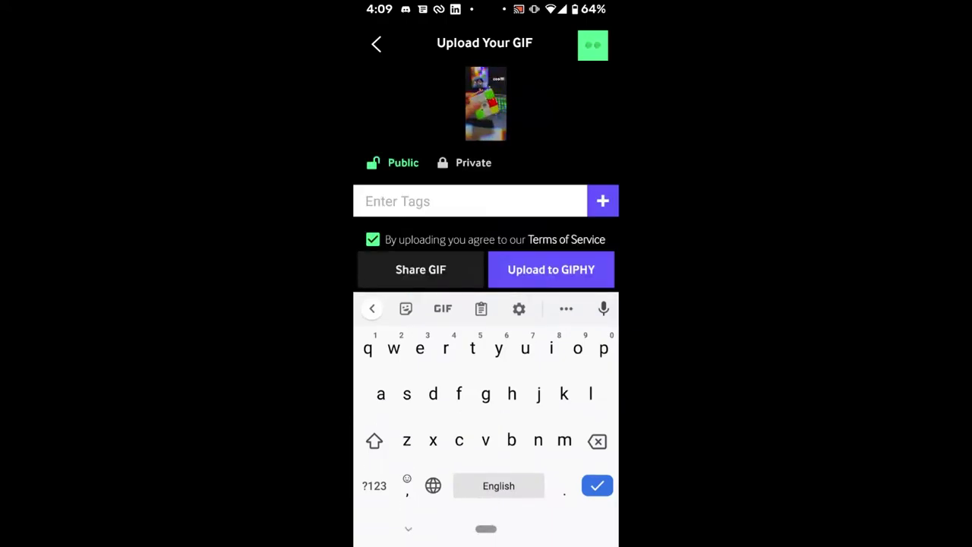
type("rubik")
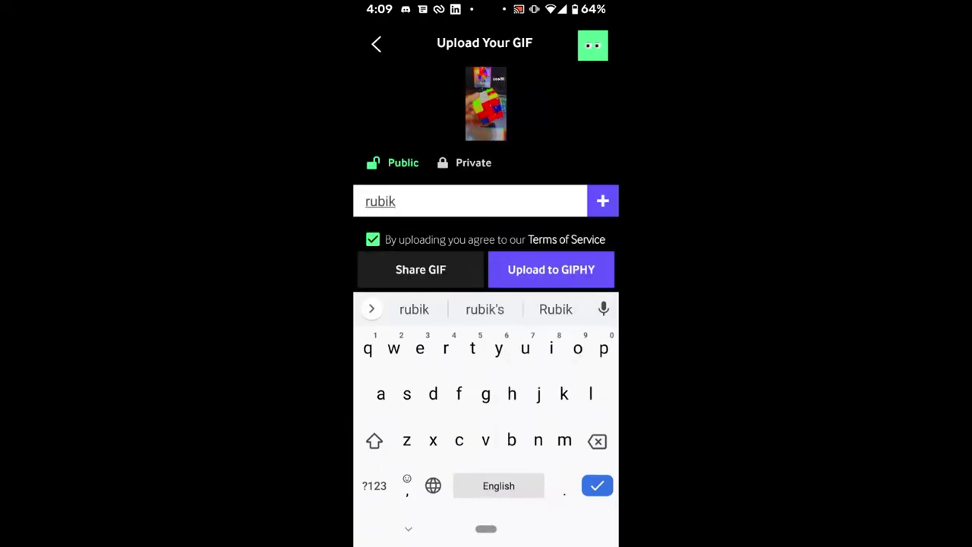
type("s")
left_click(485, 309)
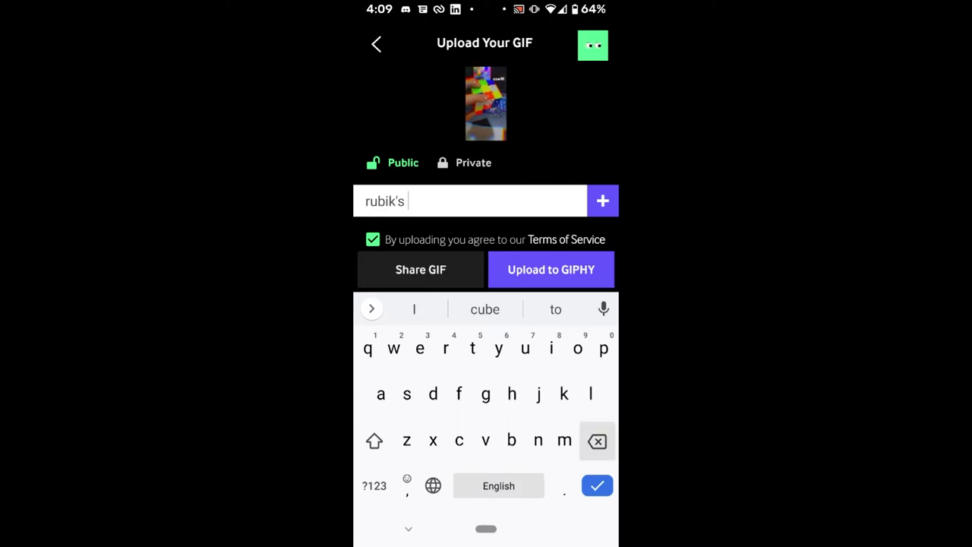
type("cube")
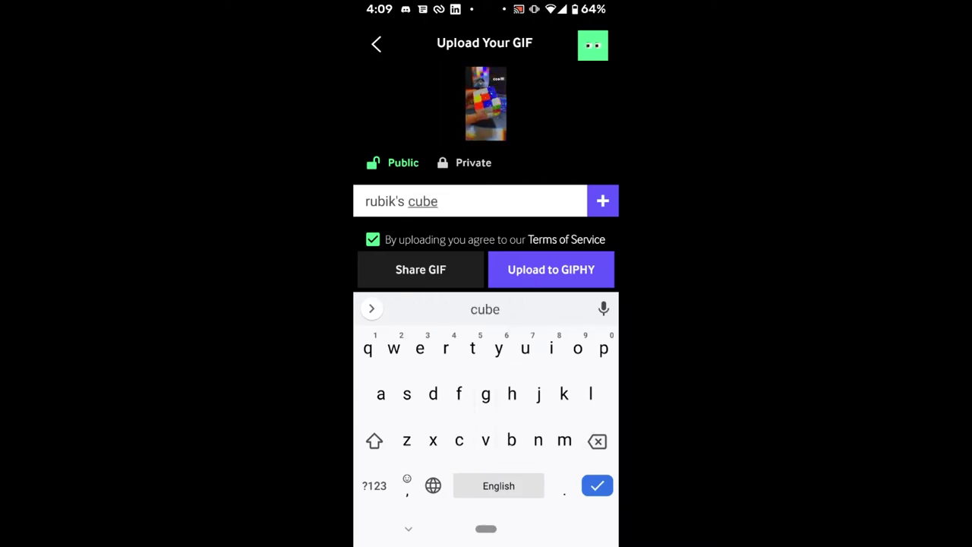
key("Return")
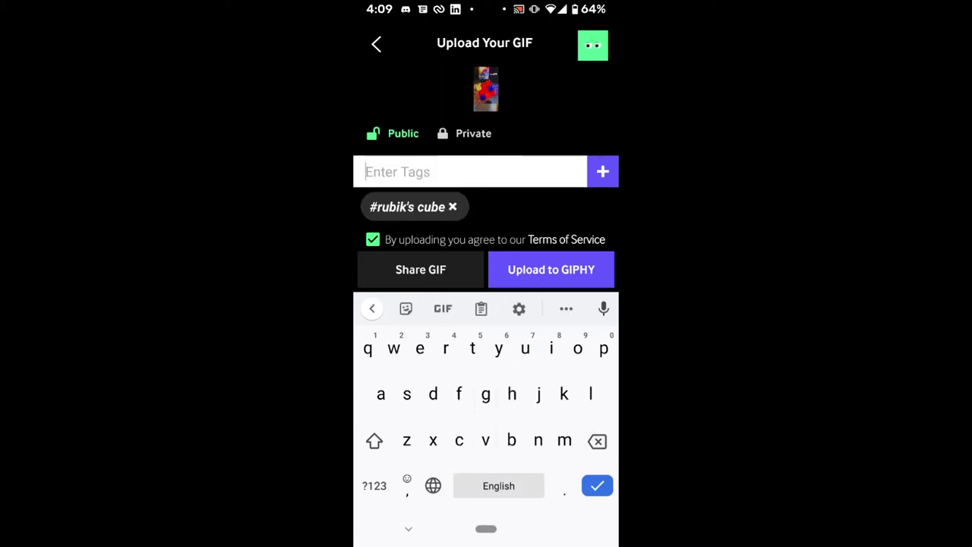
type("cool")
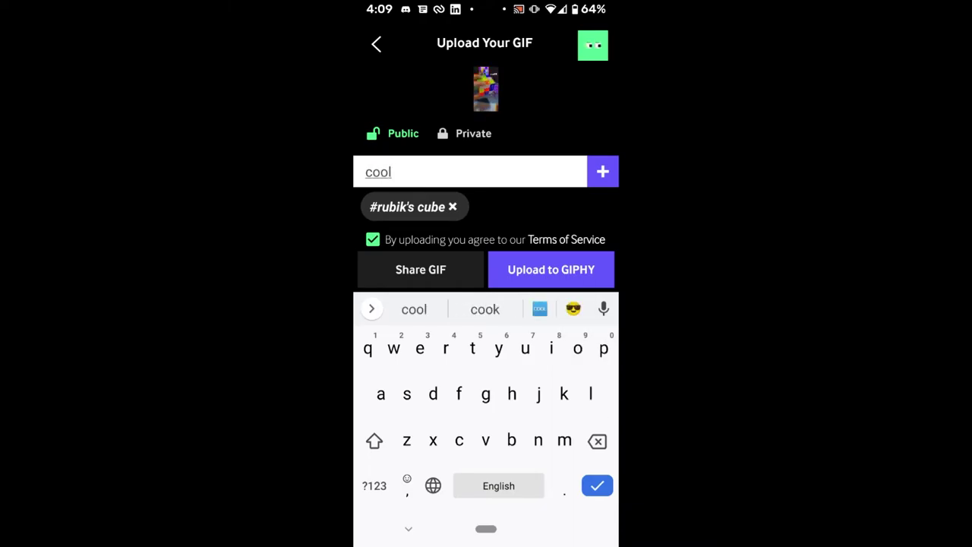
key("Return")
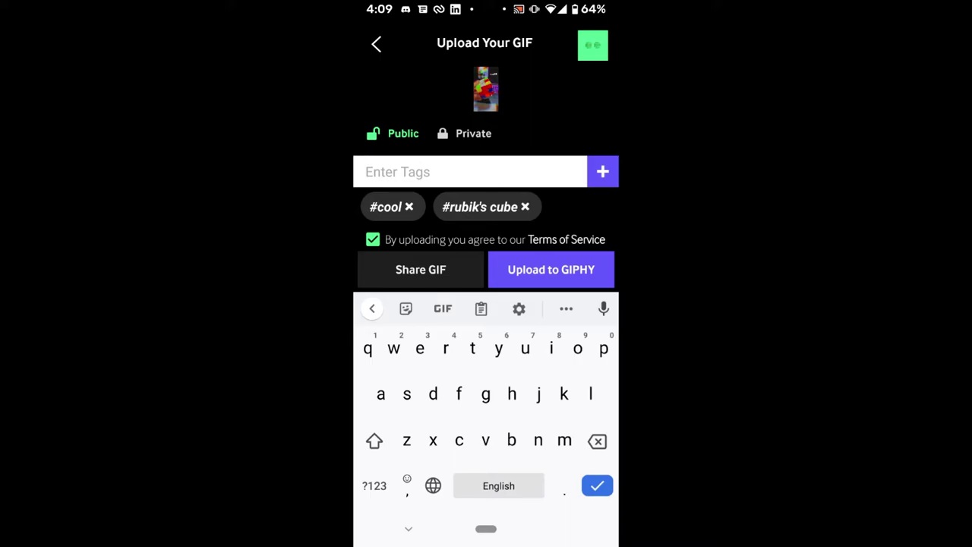
left_click(420, 270)
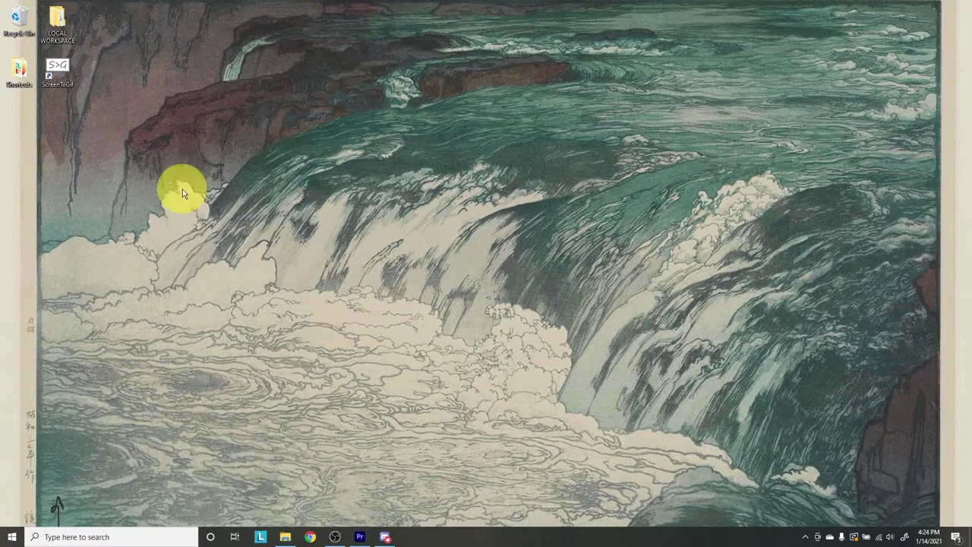
Switch to Chrome and search Google for "screen to gif"
left_click(62, 91)
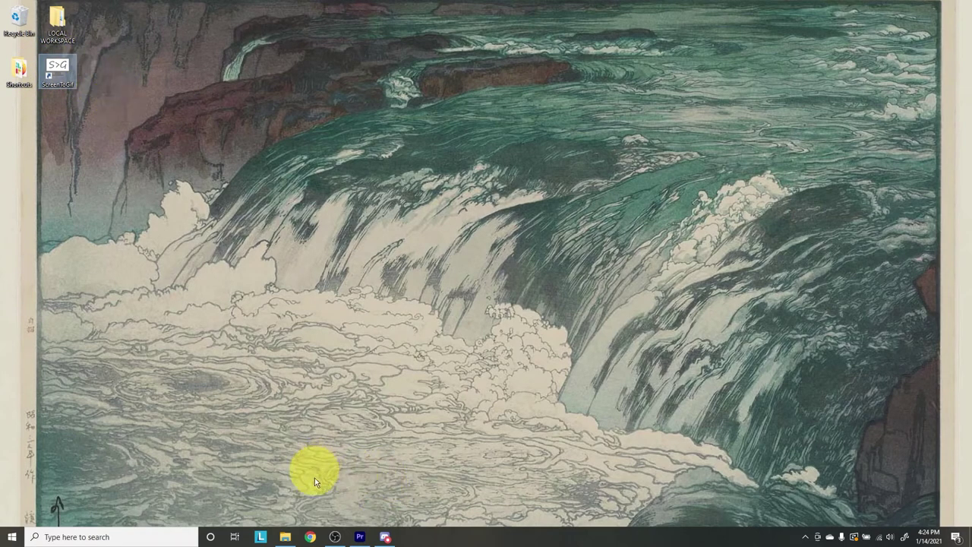
left_click(310, 537)
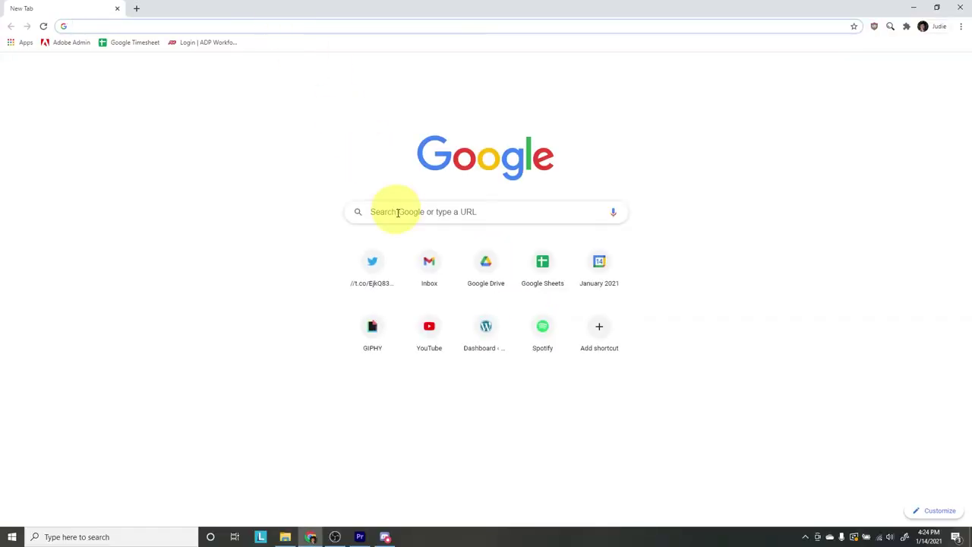
left_click(448, 214)
type("sh")
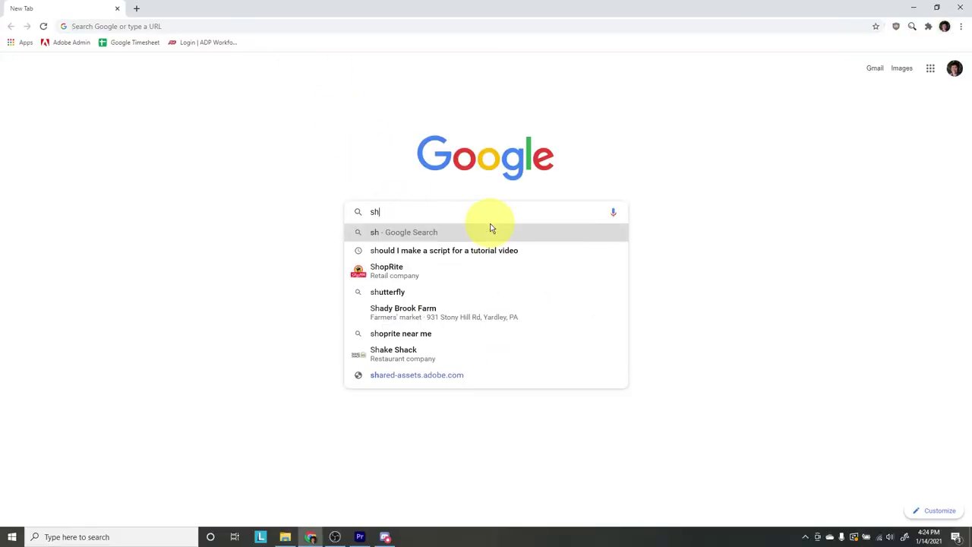
key("BackSpace")
key("BackSpace")
type("screen to gi")
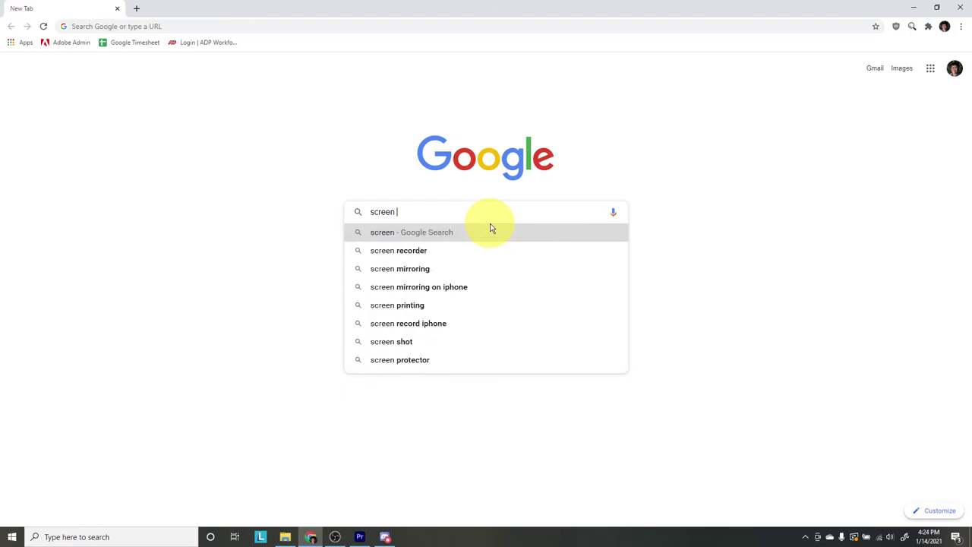
left_click(490, 227)
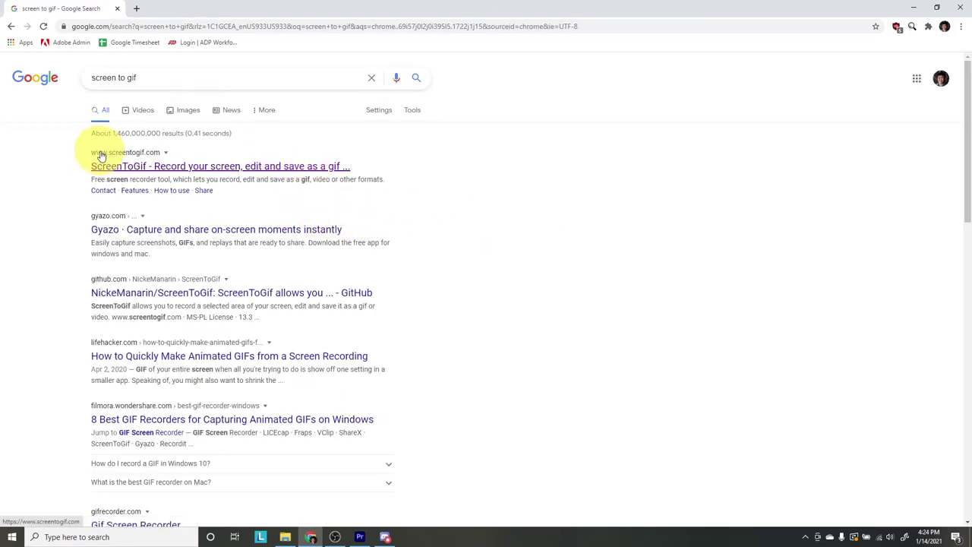
Open the ScreenToGif website from the search results, look over its installer and portable download options, and close the browser
left_click(141, 170)
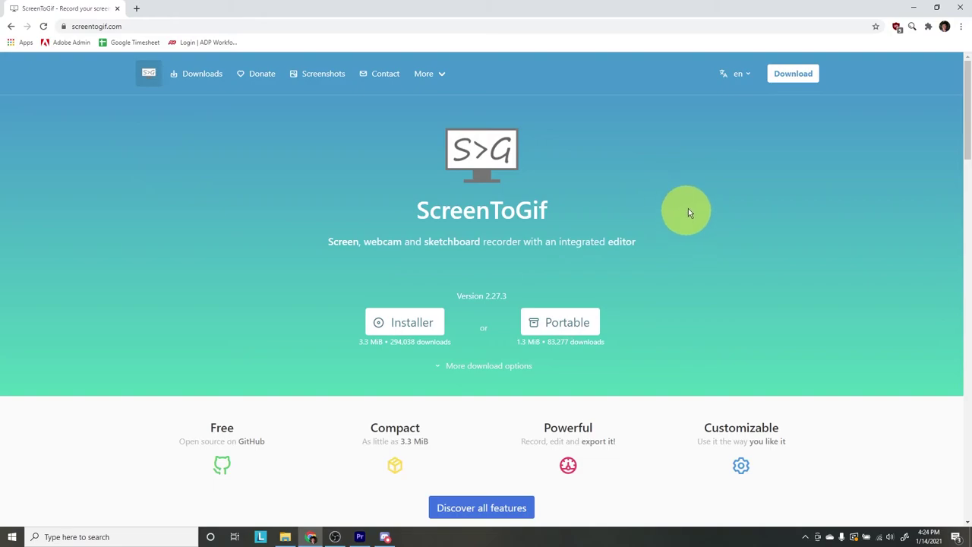
scroll(683, 213, "down", 1)
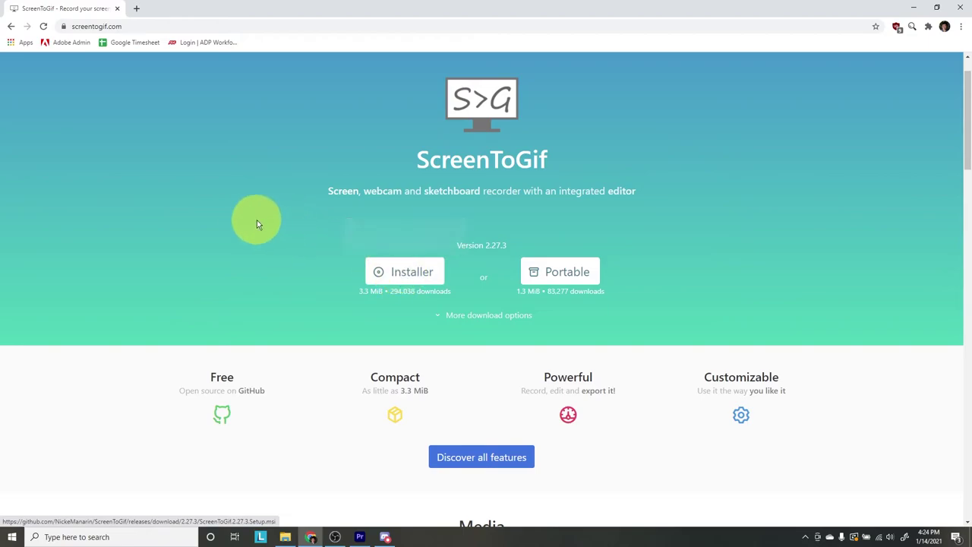
scroll(732, 209, "up", 1)
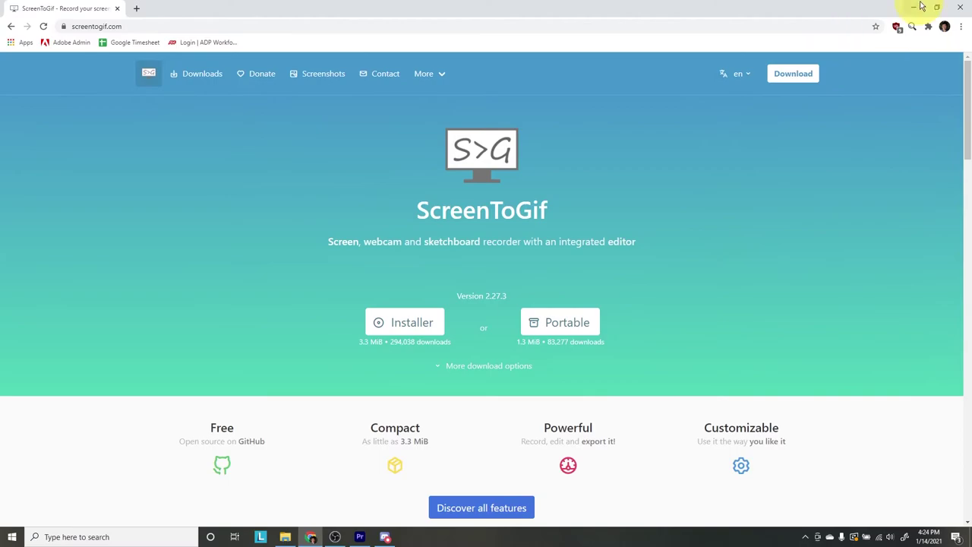
left_click(963, 9)
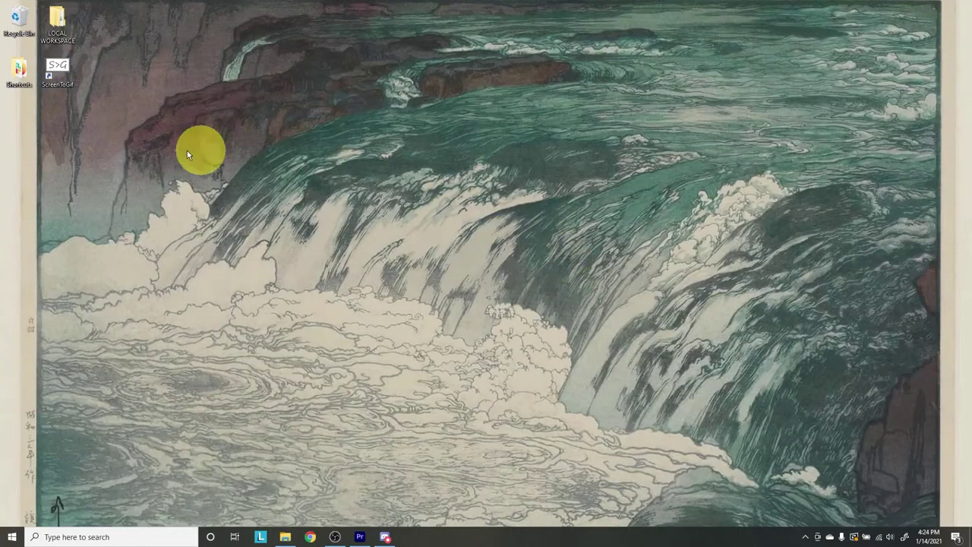
Launch ScreenToGif from the desktop and move its startup window away from the middle of the screen
left_click(59, 69)
double_click(60, 70)
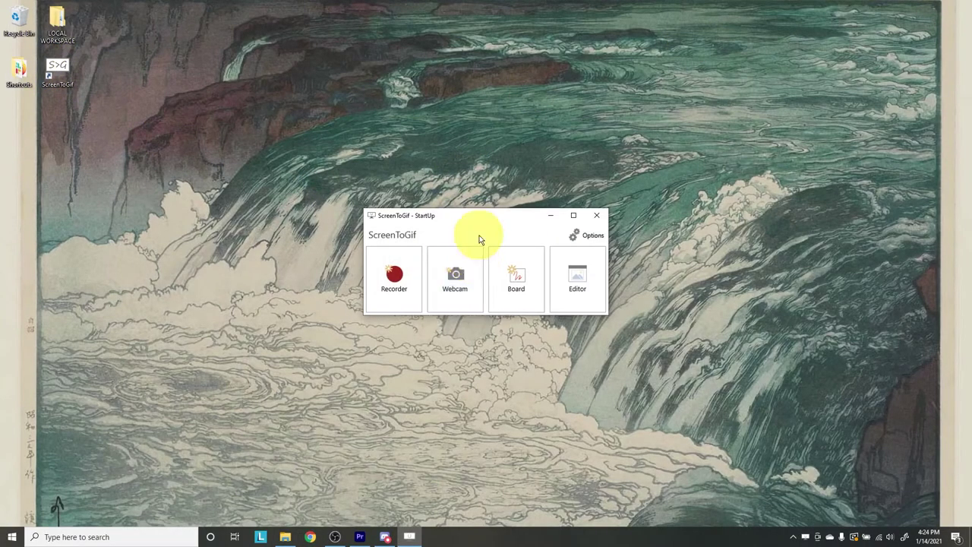
left_click_drag(479, 220, 470, 219)
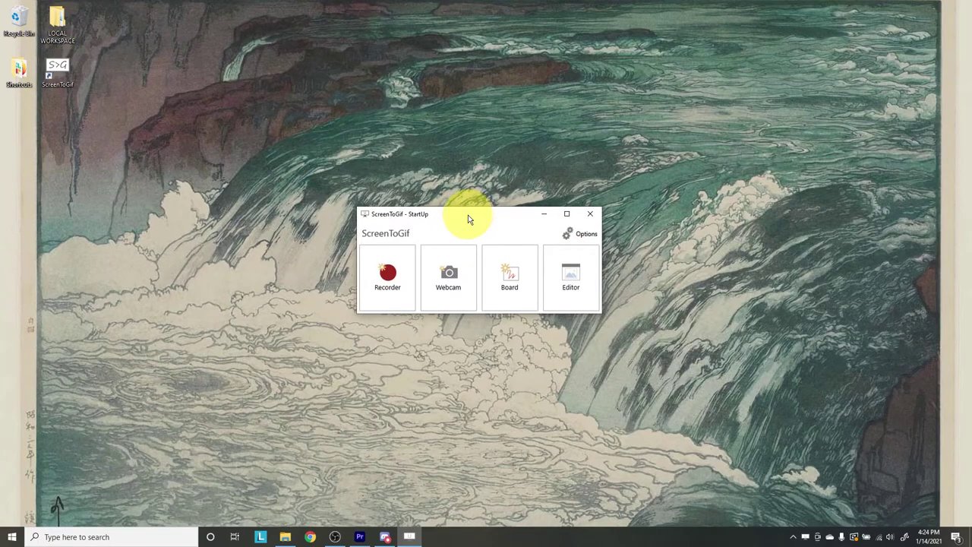
left_click(482, 219)
left_click_drag(482, 219, 594, 151)
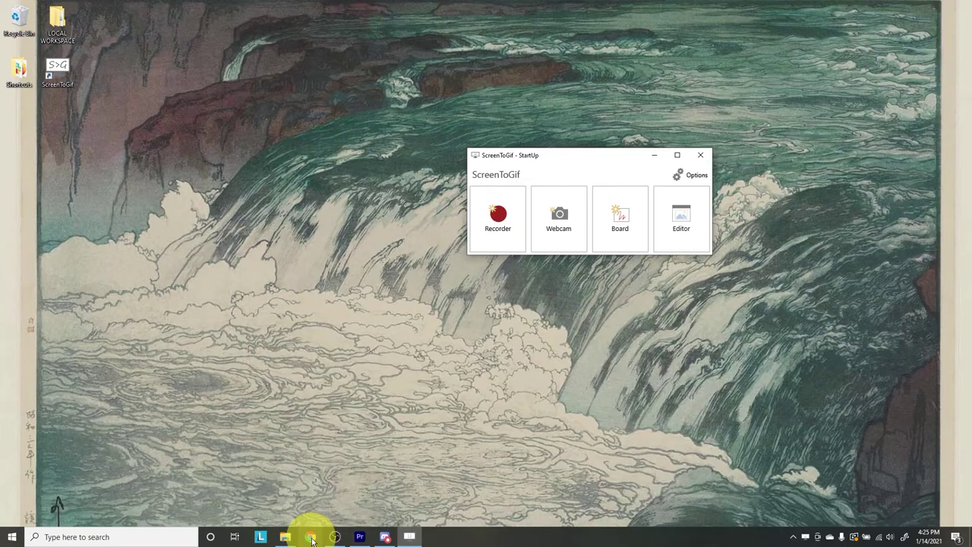
Open a blank Chrome new tab page to serve as the content for the screen recording
left_click(311, 537)
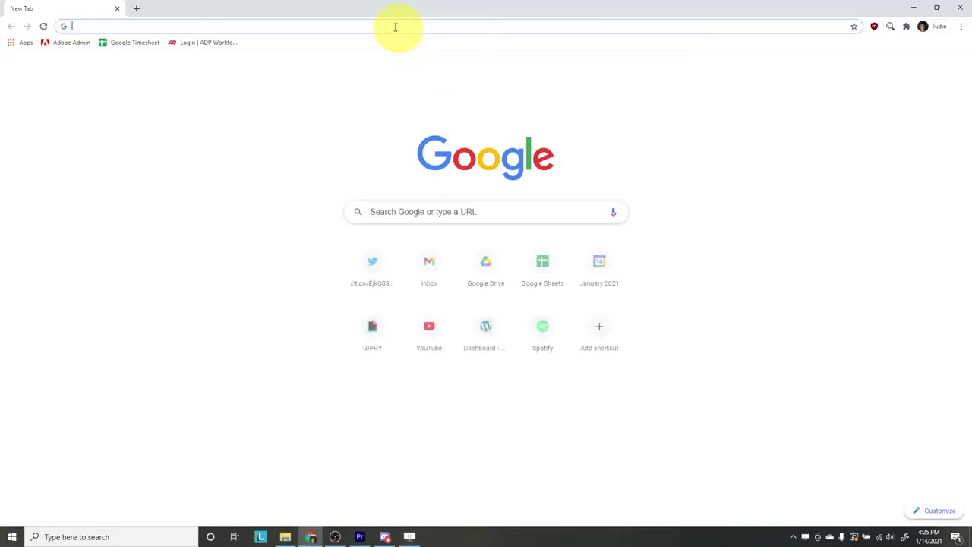
left_click(298, 26)
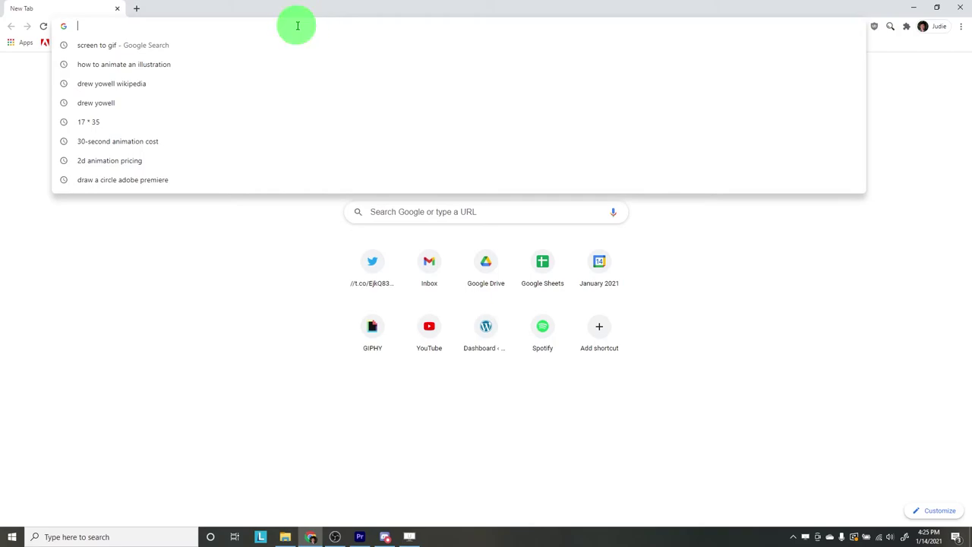
left_click(166, 152)
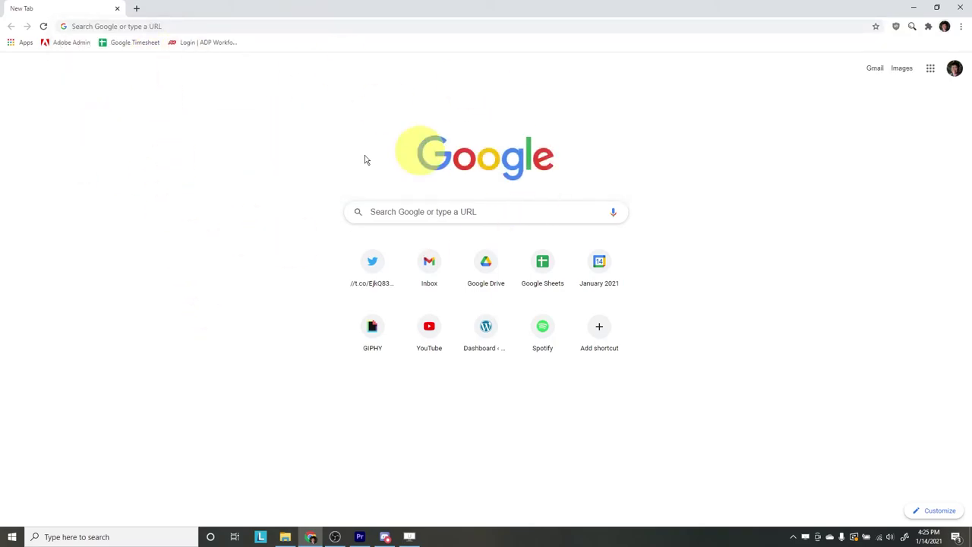
left_click(299, 29)
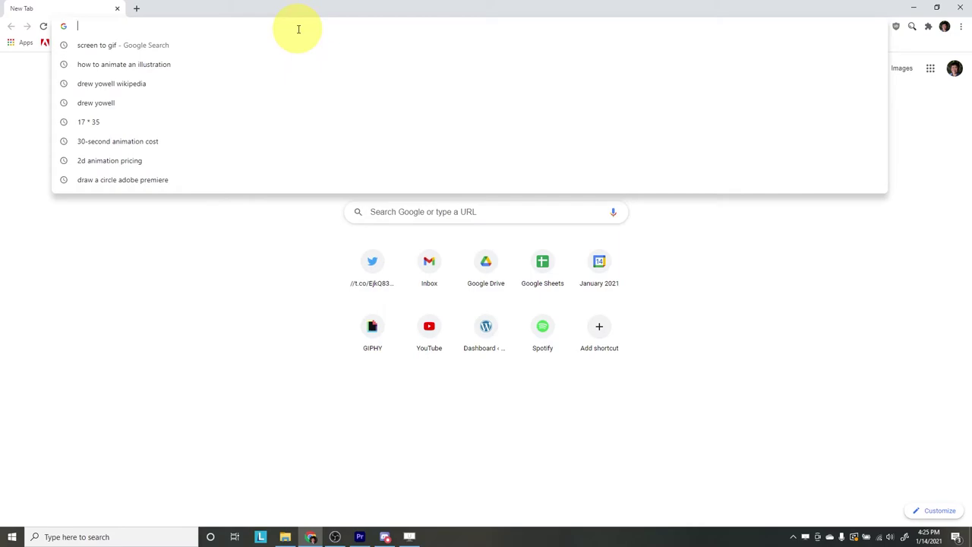
left_click(256, 243)
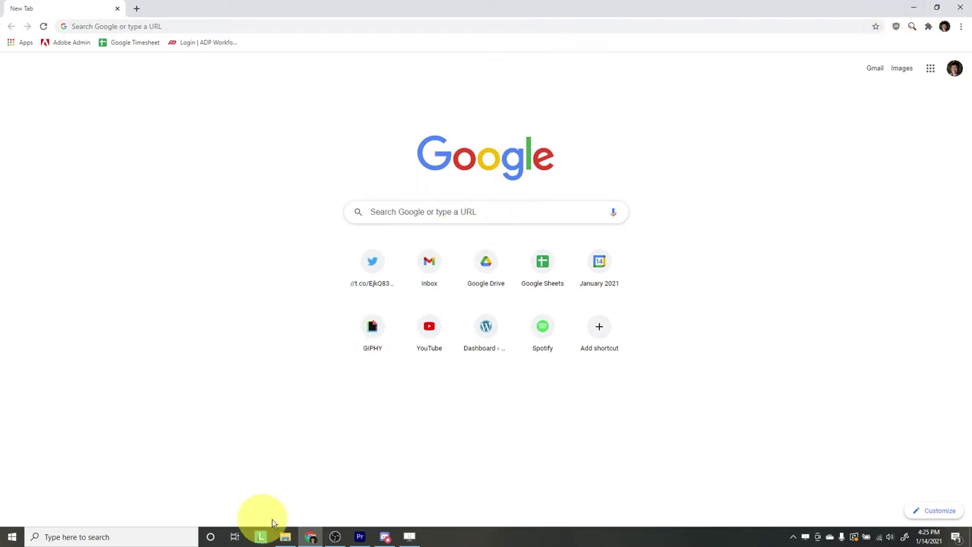
Bring the ScreenToGif startup window in front of the browser, move it aside and open the screen recorder
left_click(408, 535)
left_click_drag(585, 157, 793, 81)
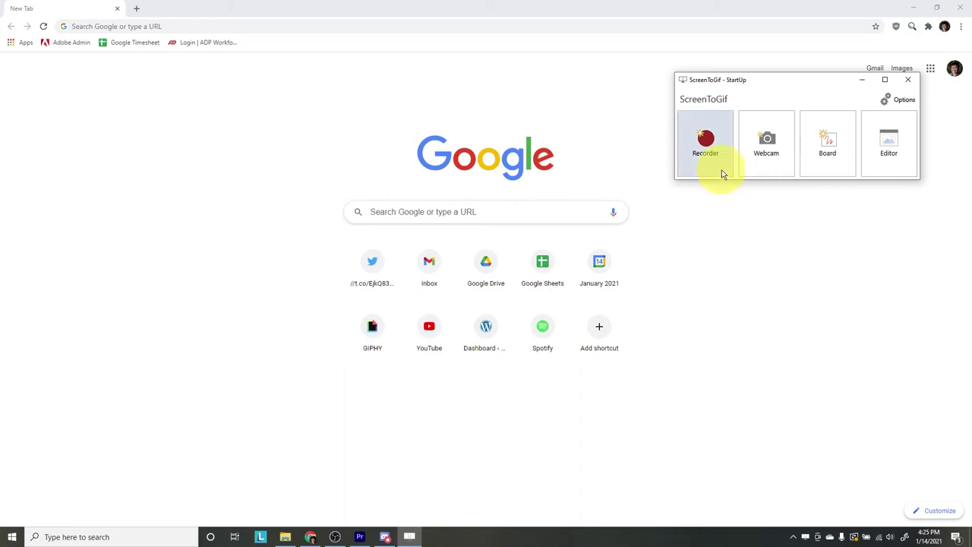
left_click(706, 141)
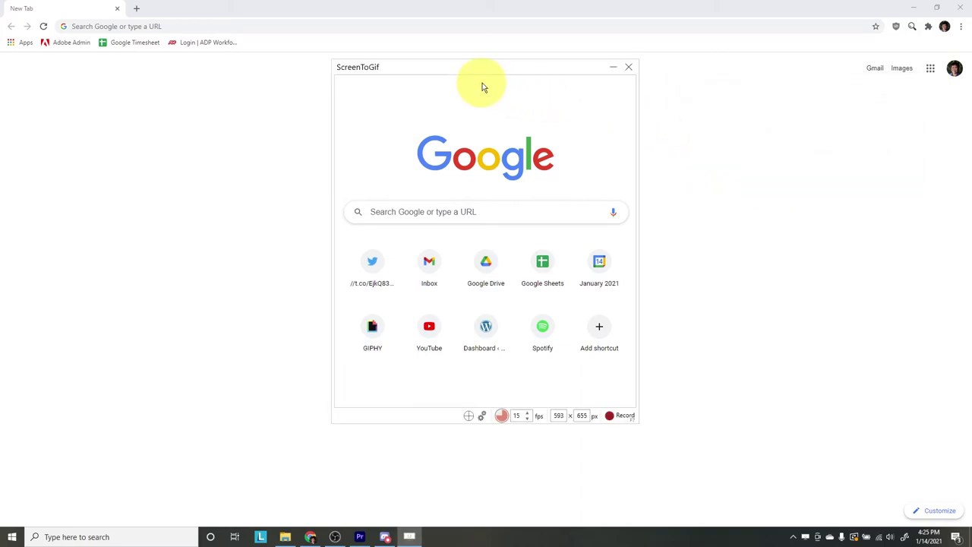
Enlarge the recording frame to about 867 × 713 px, and snap it to the browser window
mouse_move(486, 72)
left_mouse_down()
mouse_move(469, 59)
mouse_move(486, 91)
mouse_move(491, 79)
mouse_move(220, 76)
mouse_move(499, 85)
mouse_move(481, 84)
left_mouse_up()
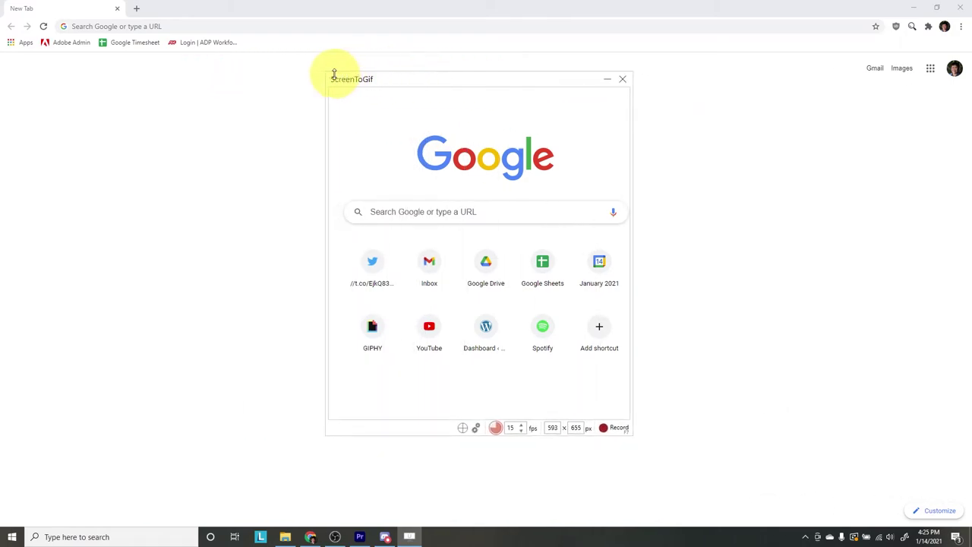
left_click_drag(324, 73, 177, 36)
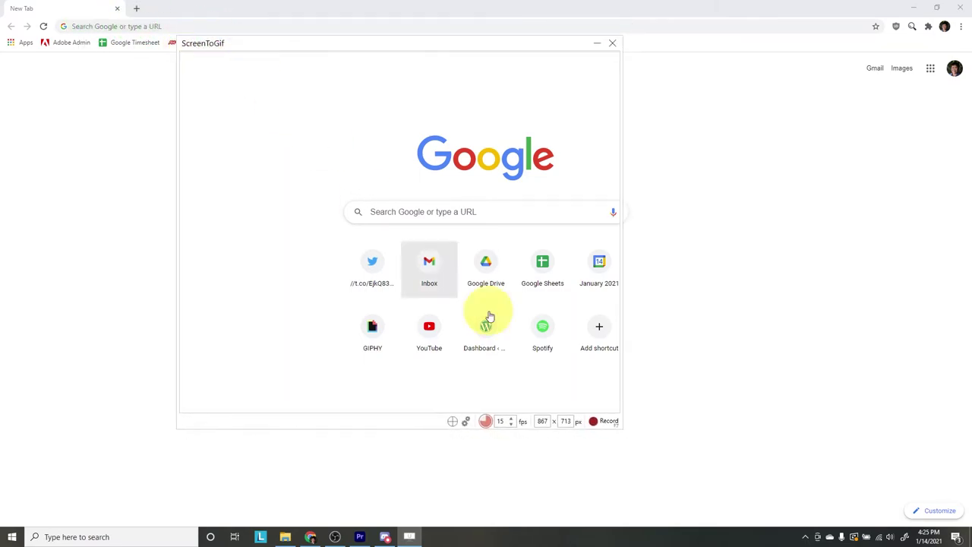
left_click(452, 424)
left_click(451, 401)
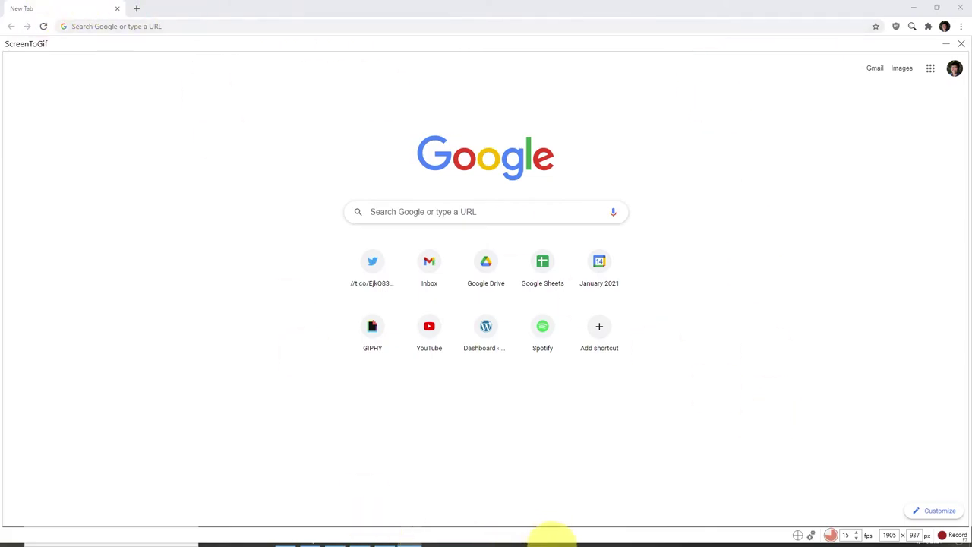
left_click(797, 534)
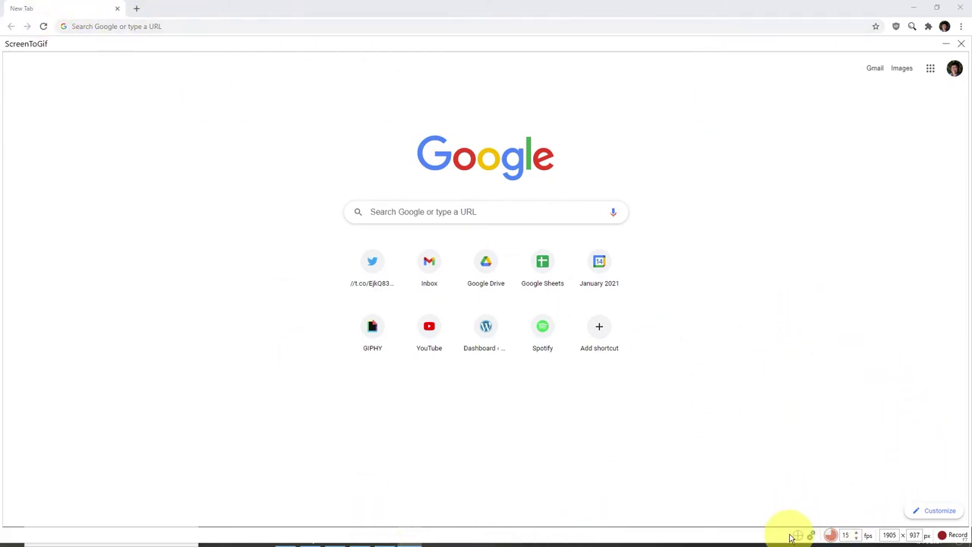
left_click(781, 490)
Fit the recording frame around the Google logo, search box and shortcuts at about 696 × 597 px, and view the recorder options
left_click_drag(881, 509, 257, 299)
left_click_drag(155, 4, 555, 107)
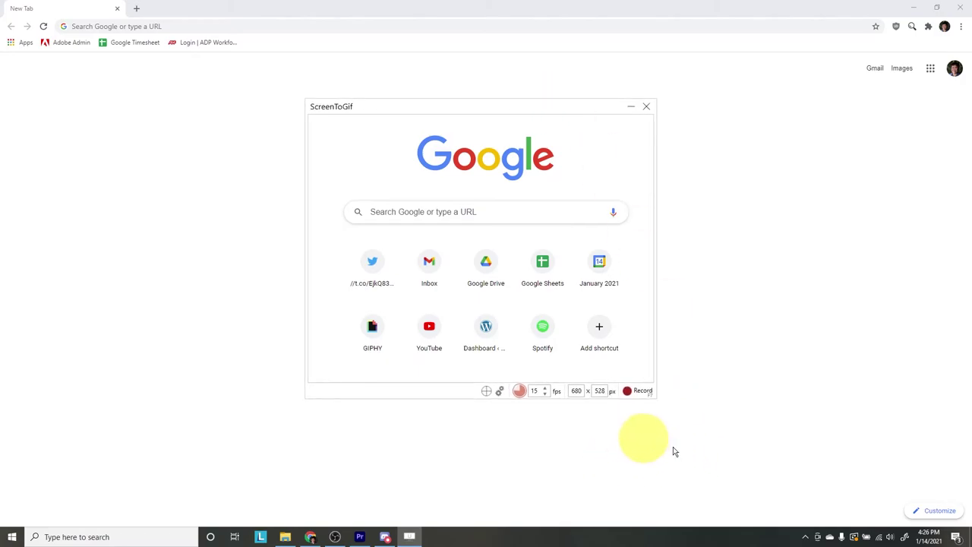
left_click_drag(654, 397, 661, 432)
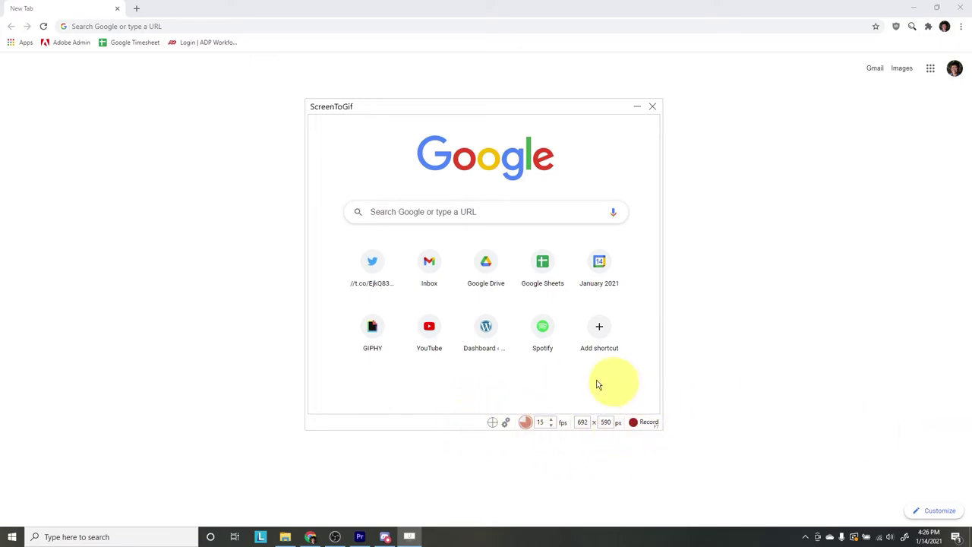
left_click(507, 424)
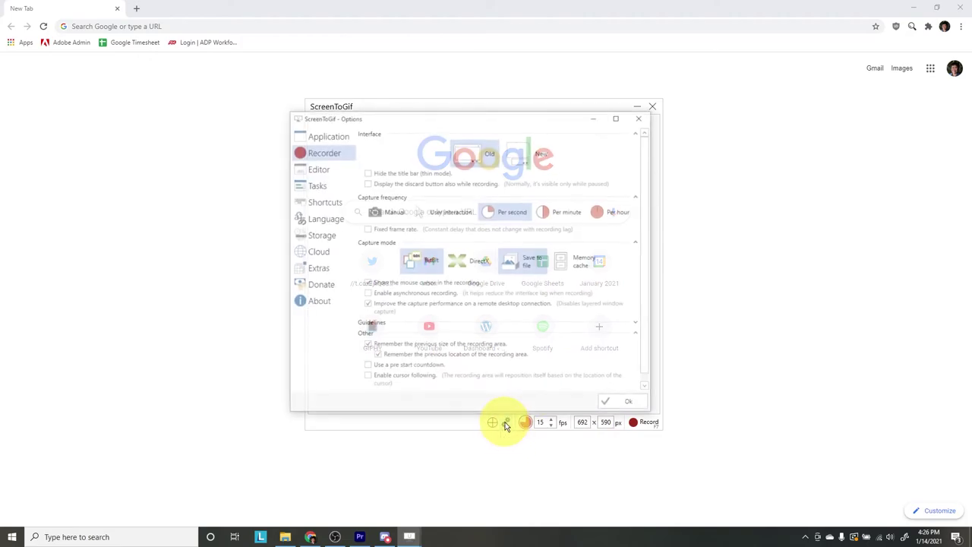
left_click(642, 116)
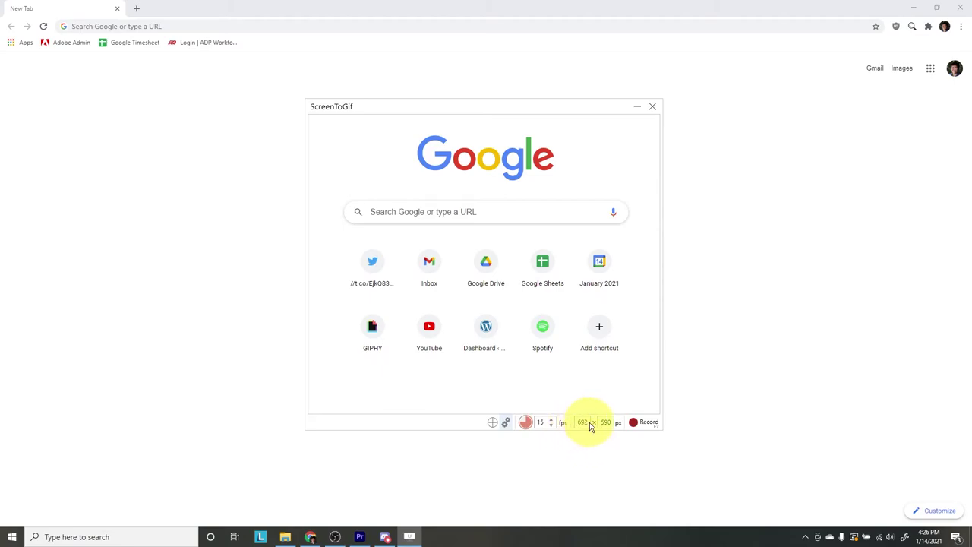
left_click_drag(662, 428, 665, 437)
Start recording at 15 fps and search Google for "PSTV Philadelphia" inside the recording frame
left_click(650, 429)
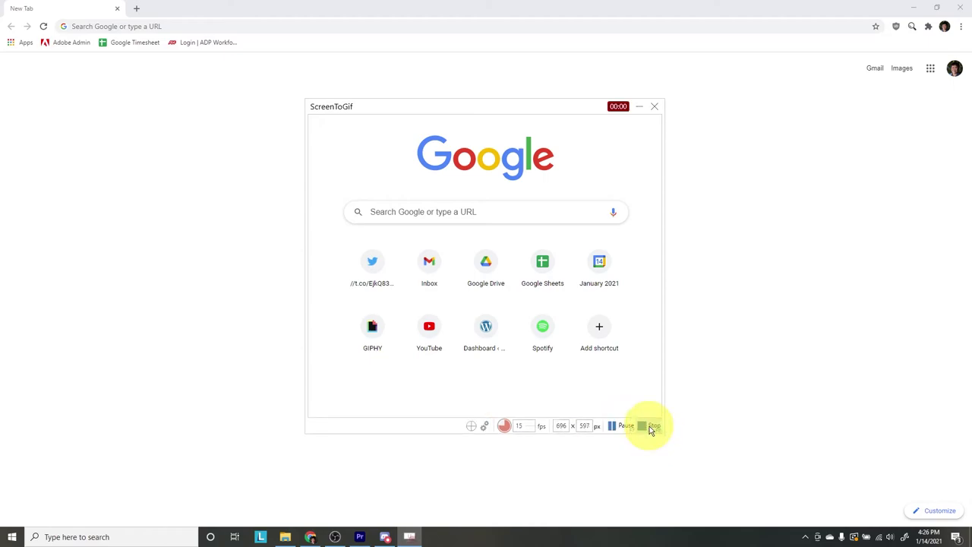
left_click(478, 212)
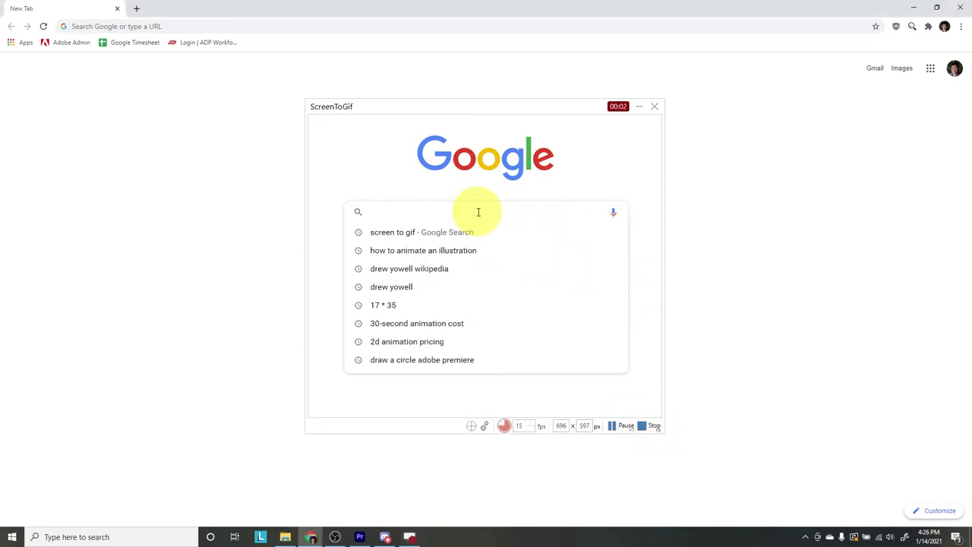
type("PSTV ")
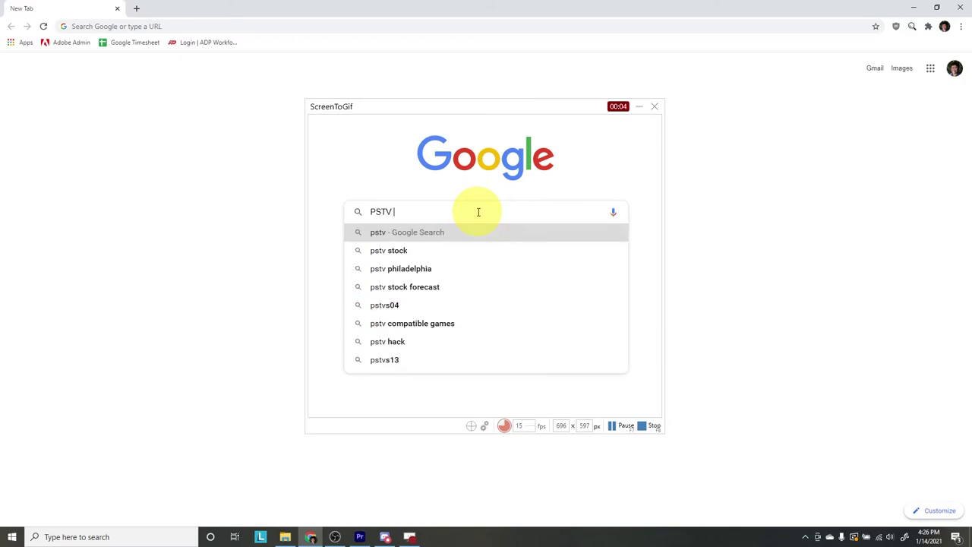
type("Philadelphia")
key("Return")
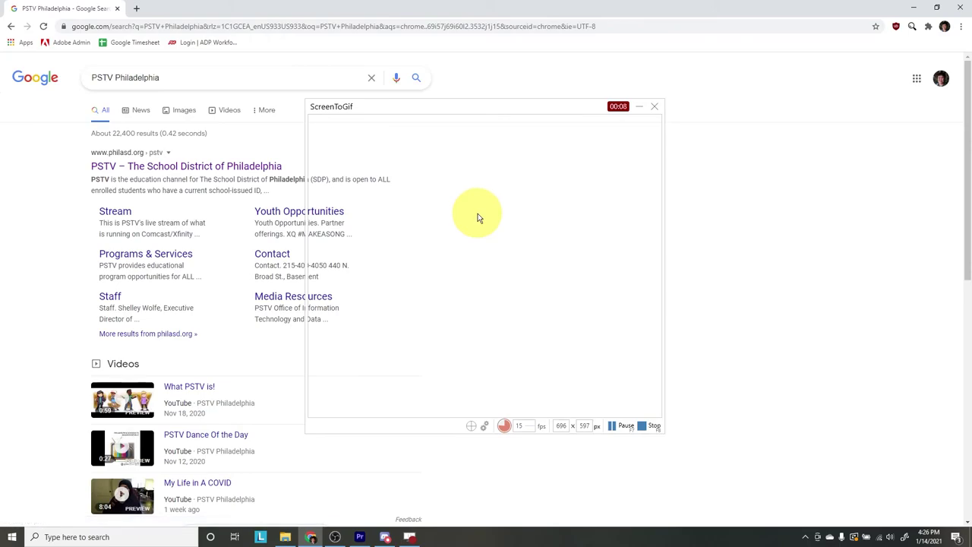
Move the recording frame over the search results and stop the recording to open its frames in the editor
left_click_drag(424, 106, 184, 55)
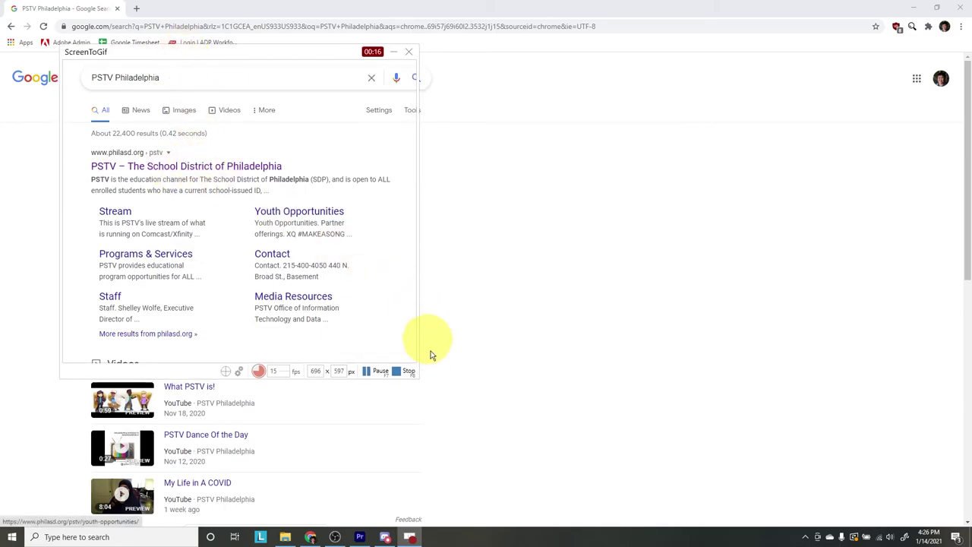
left_click(406, 371)
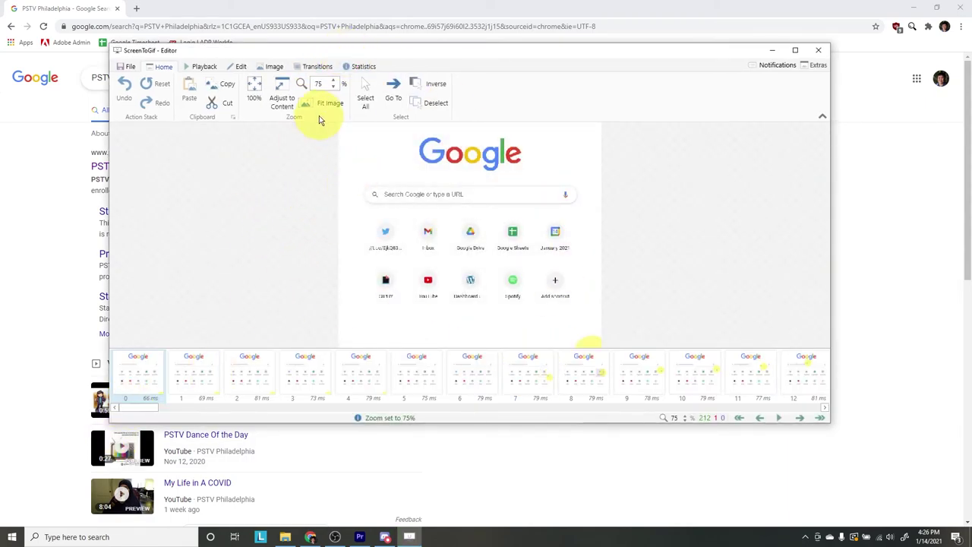
left_click_drag(134, 408, 114, 414)
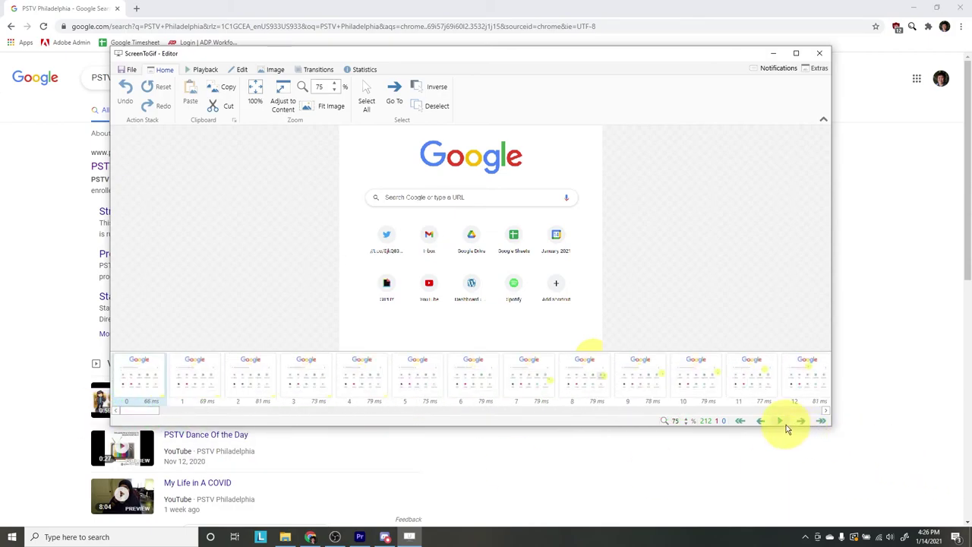
left_click(821, 420)
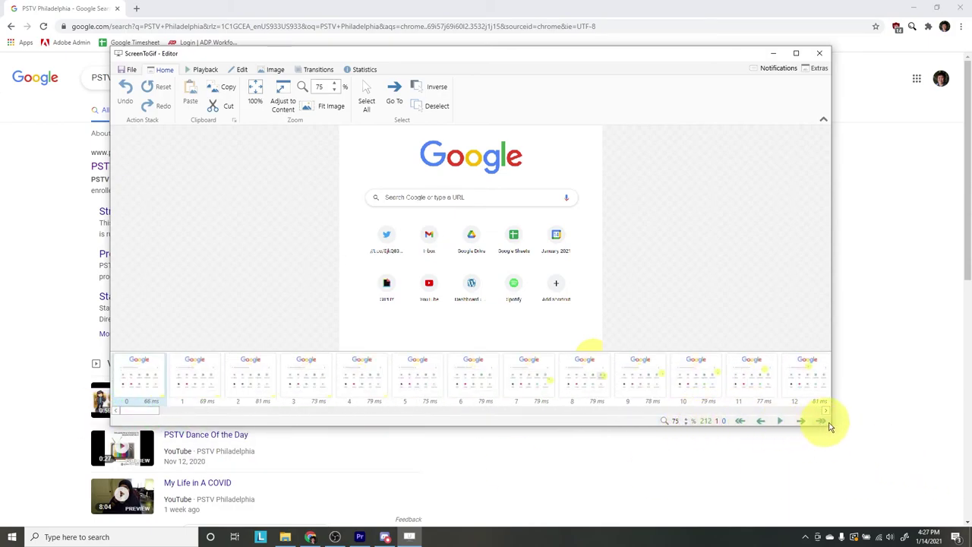
Play back the recorded Google search in the editor and pause it to inspect the frames around the search results
left_click(779, 422)
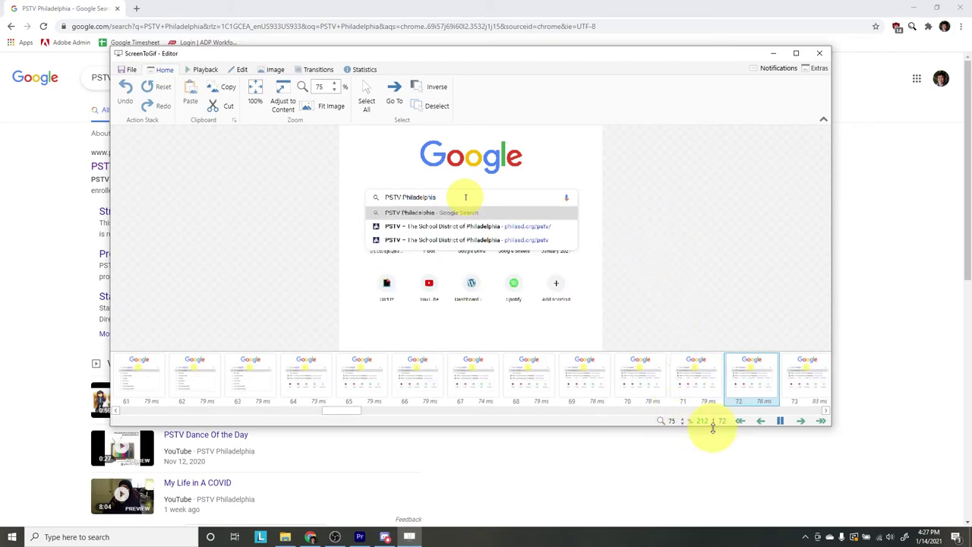
left_click(781, 420)
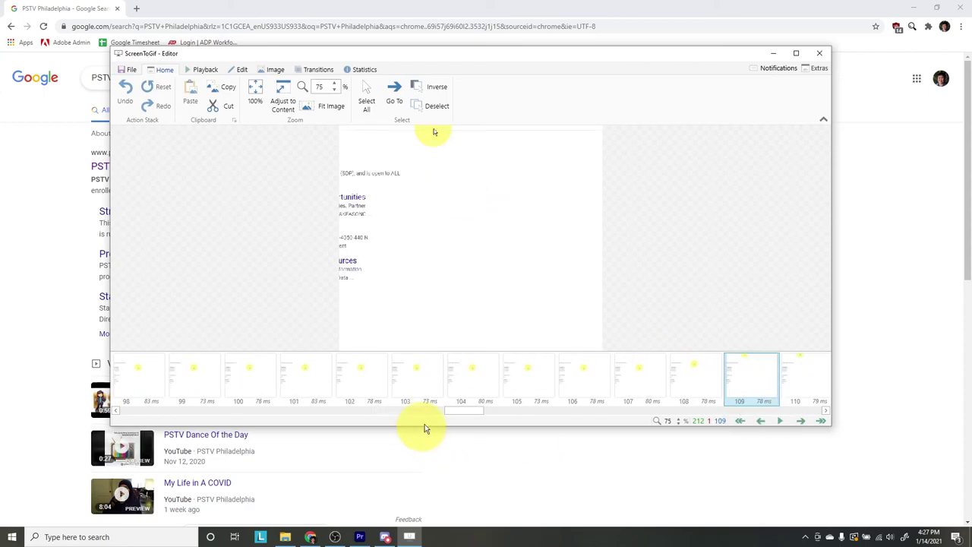
left_click_drag(451, 410, 478, 431)
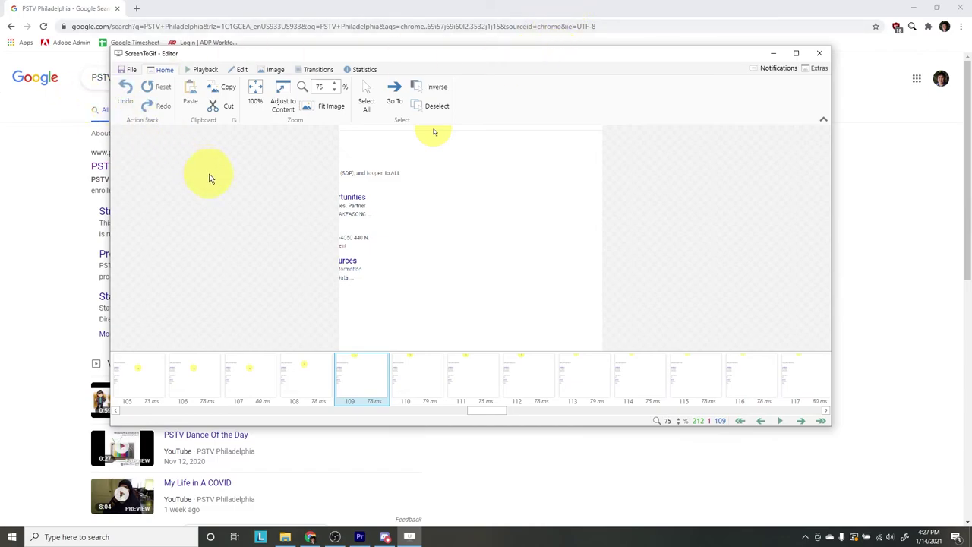
Show the frame editing commands, select frames 85 to 89 as a range, and reduce the selection to frame 88
left_click(129, 71)
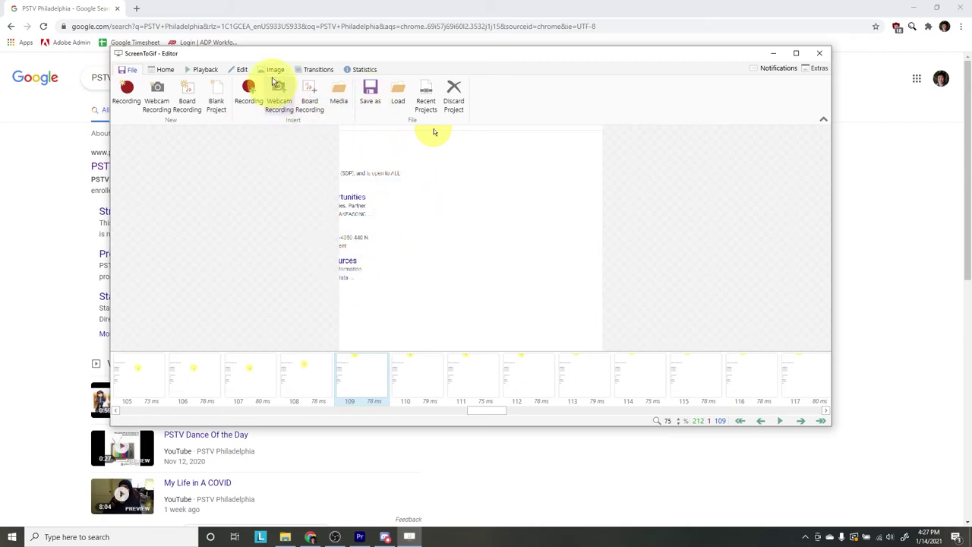
left_click(241, 70)
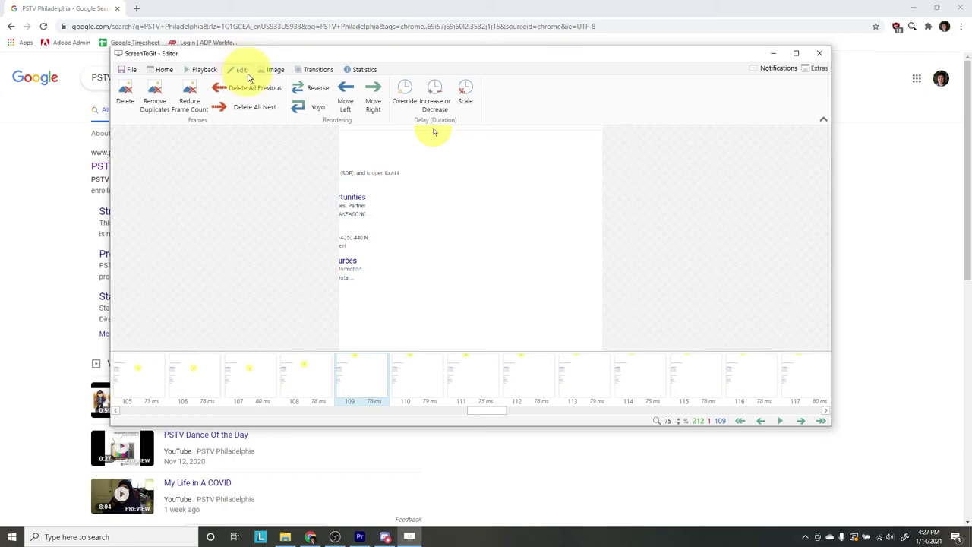
left_click_drag(488, 413, 405, 416)
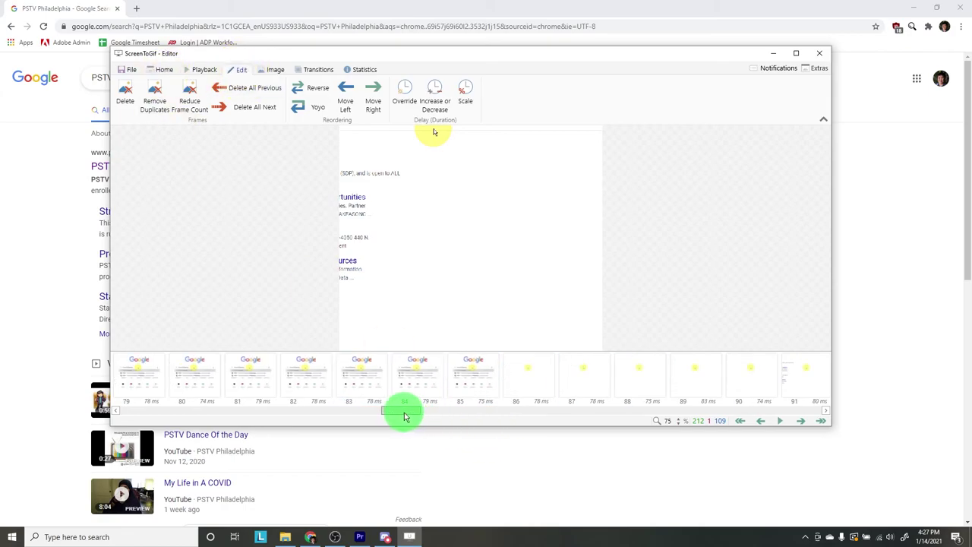
left_click(486, 382)
left_click(525, 380)
left_click(486, 375)
left_click(700, 378, "shift")
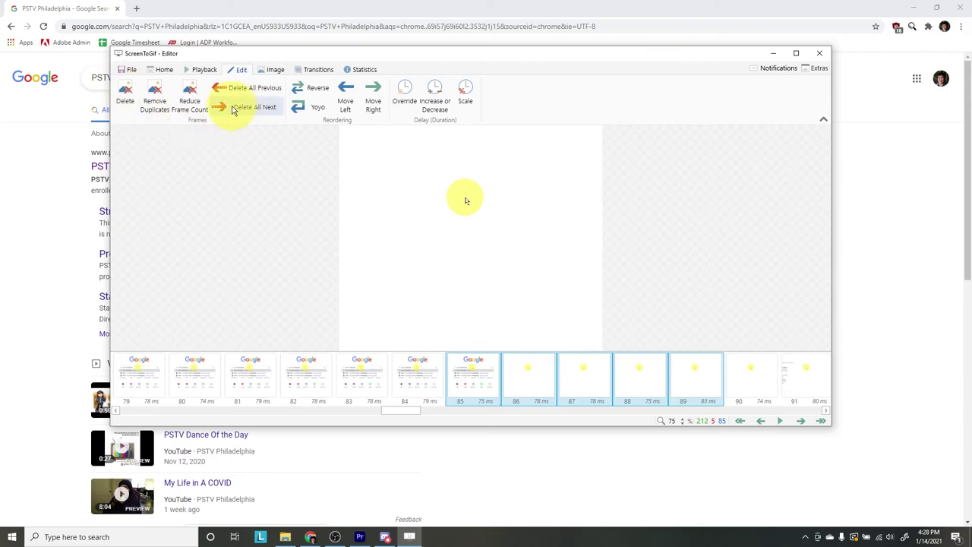
left_click(626, 366)
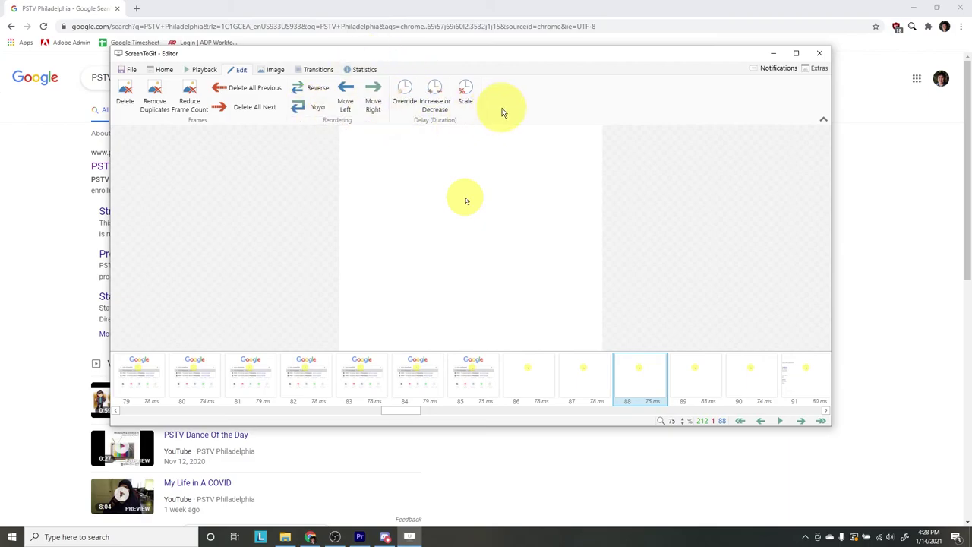
Open the Save as settings for the recording, try the System encoder for the Gif file type, and return to the ScreenToGif encoder
left_click(129, 71)
left_click_drag(269, 56, 299, 80)
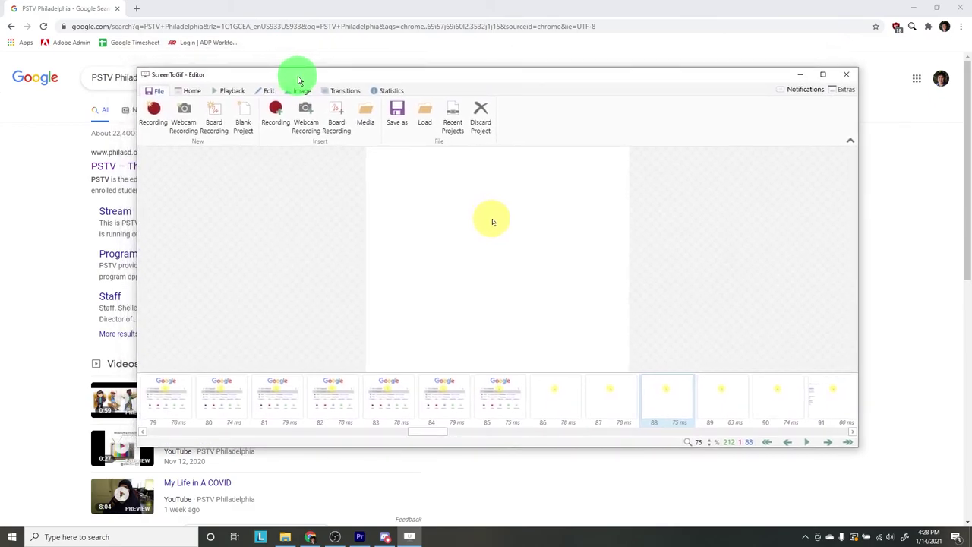
left_click(399, 114)
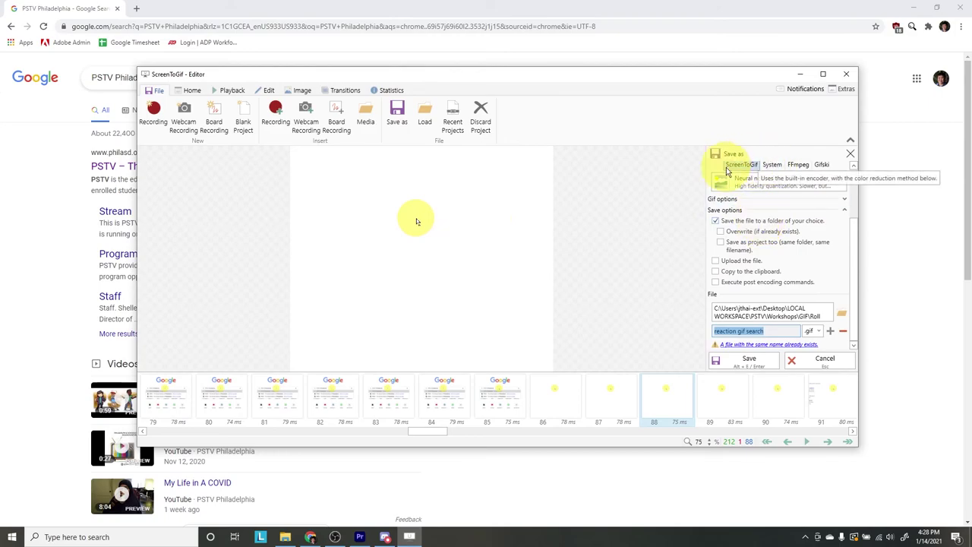
left_click(778, 167)
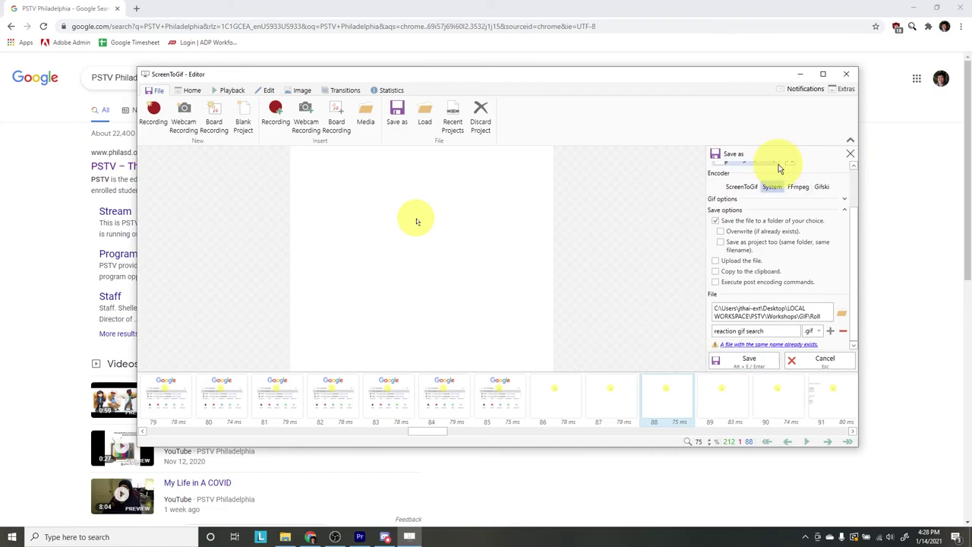
scroll(774, 171, "up", 1)
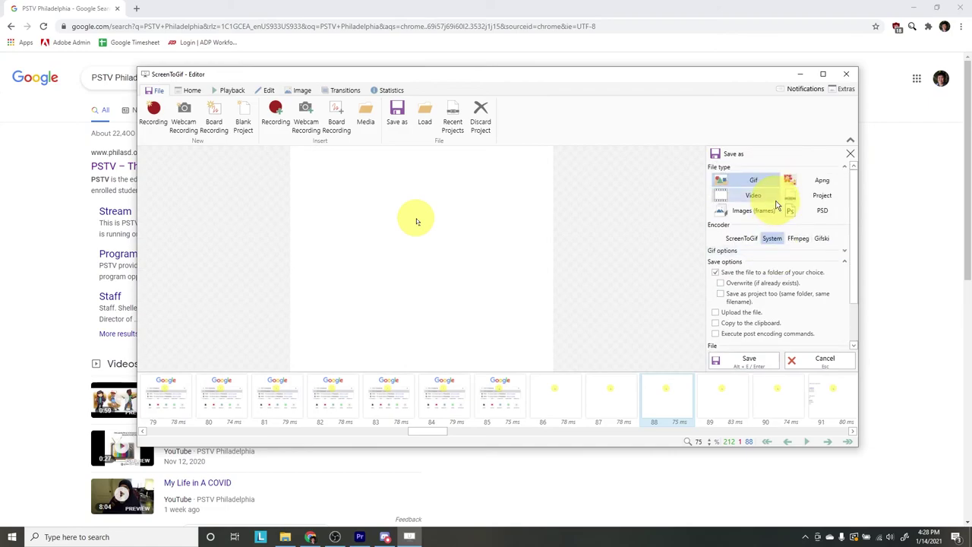
left_click(741, 238)
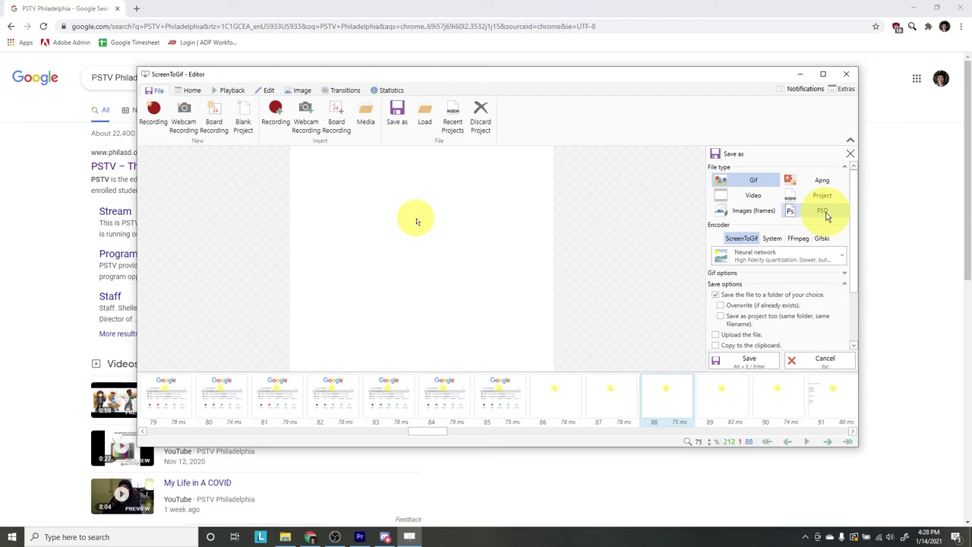
scroll(790, 205, "down", 2)
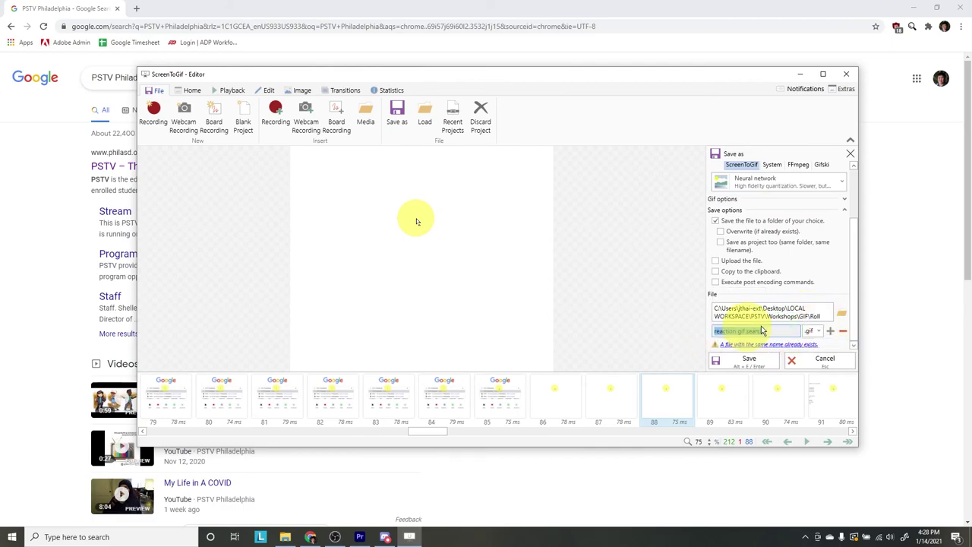
left_click(841, 312)
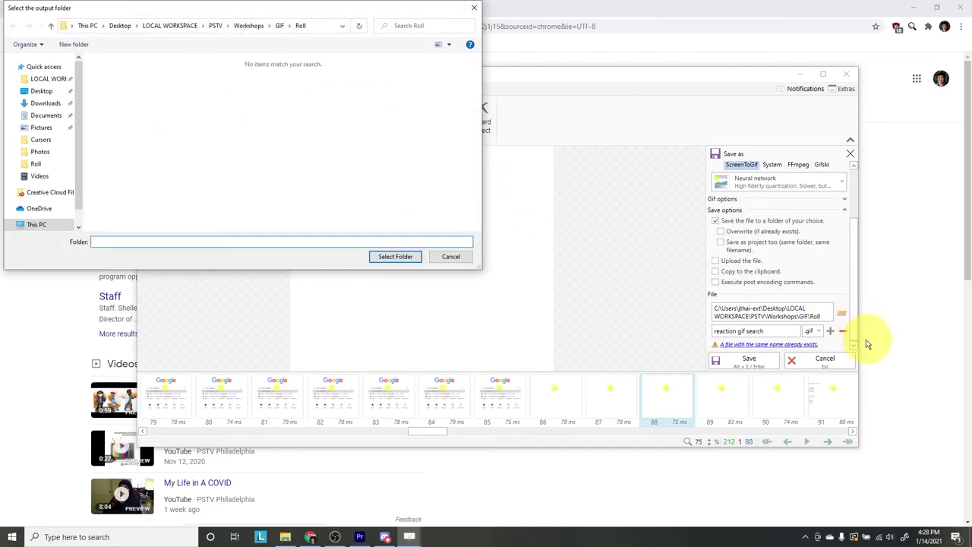
left_click(841, 317)
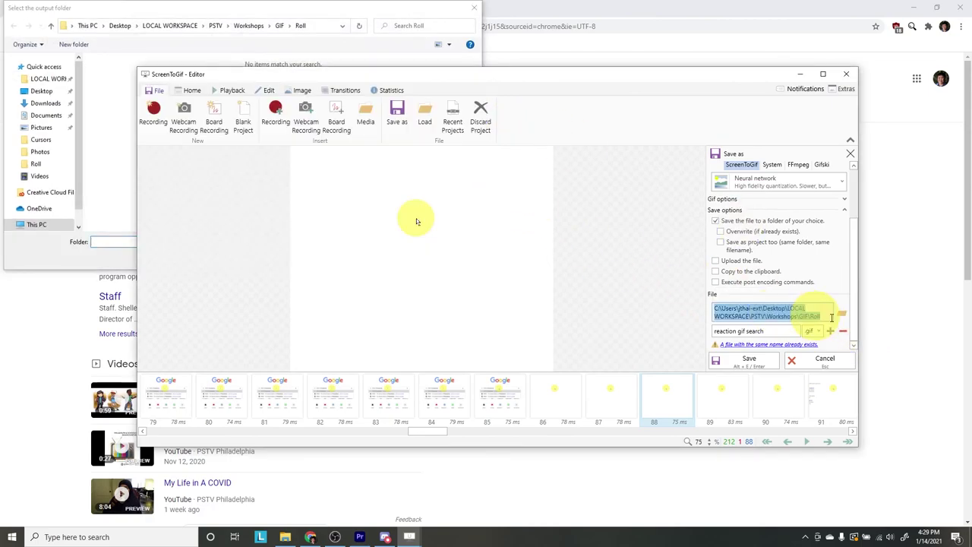
left_click(841, 312)
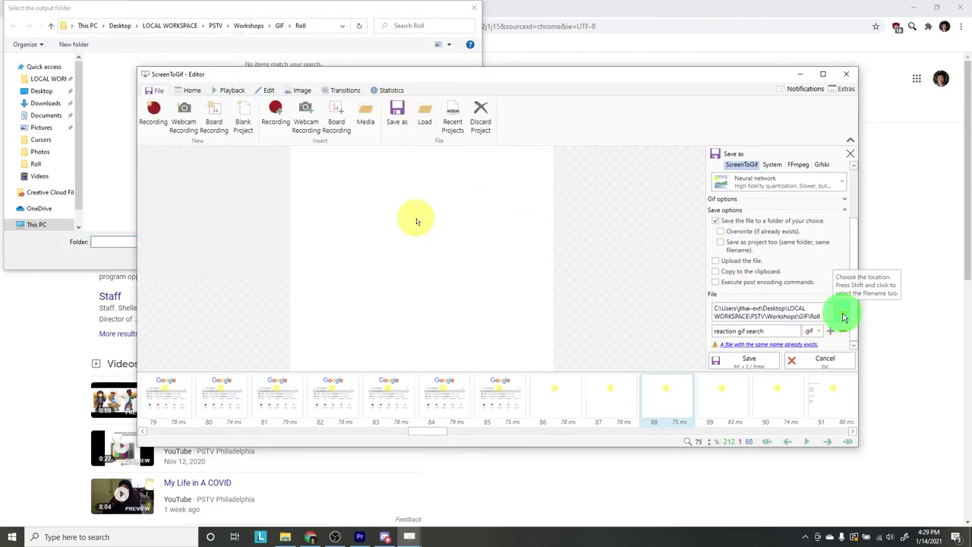
left_click_drag(383, 3, 564, 82)
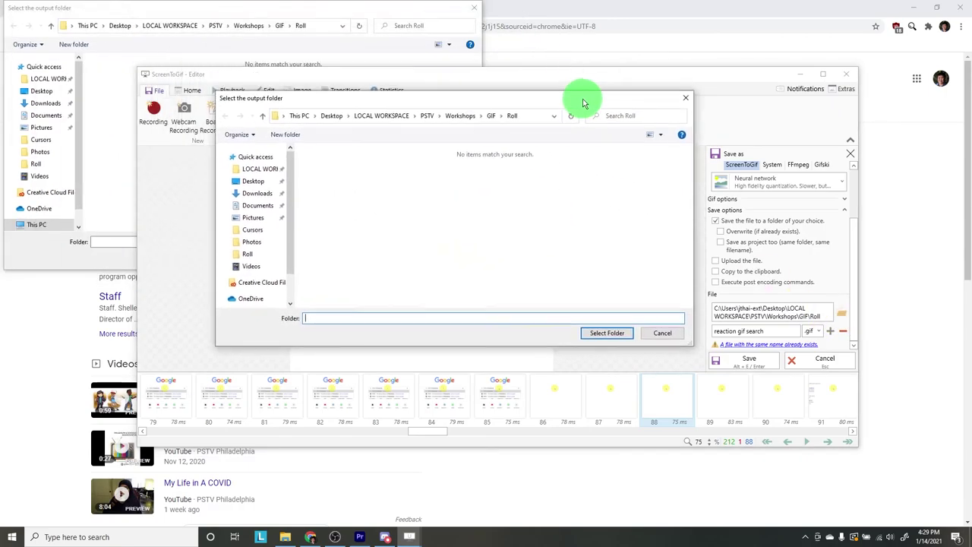
left_click(679, 100)
left_click(471, 13)
left_click(470, 13)
Choose the Roll folder inside Workshops > GIF as the output folder for the export
left_click(841, 314)
left_click_drag(298, 16, 503, 92)
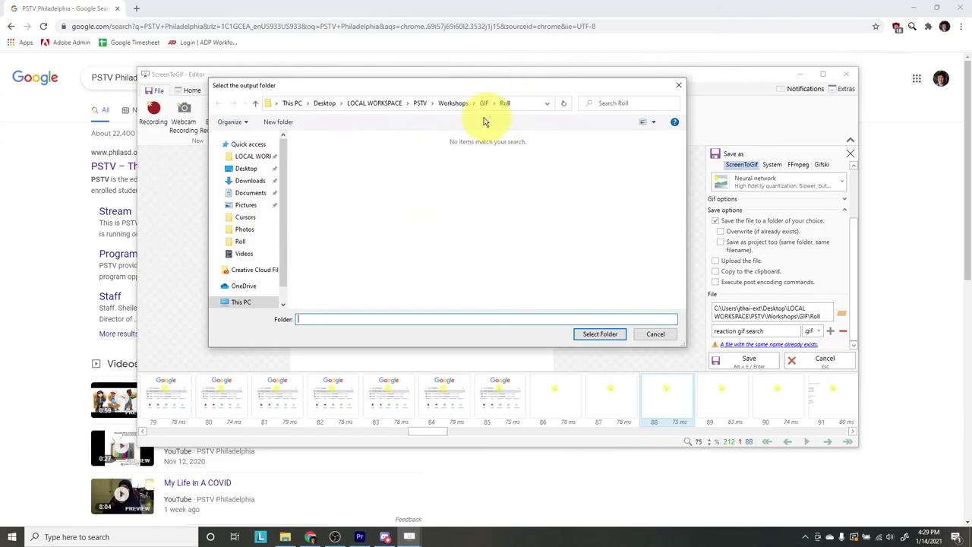
left_click(602, 333)
Name the output file "pstv google search" and save the recording as a .gif
triple_click(733, 331)
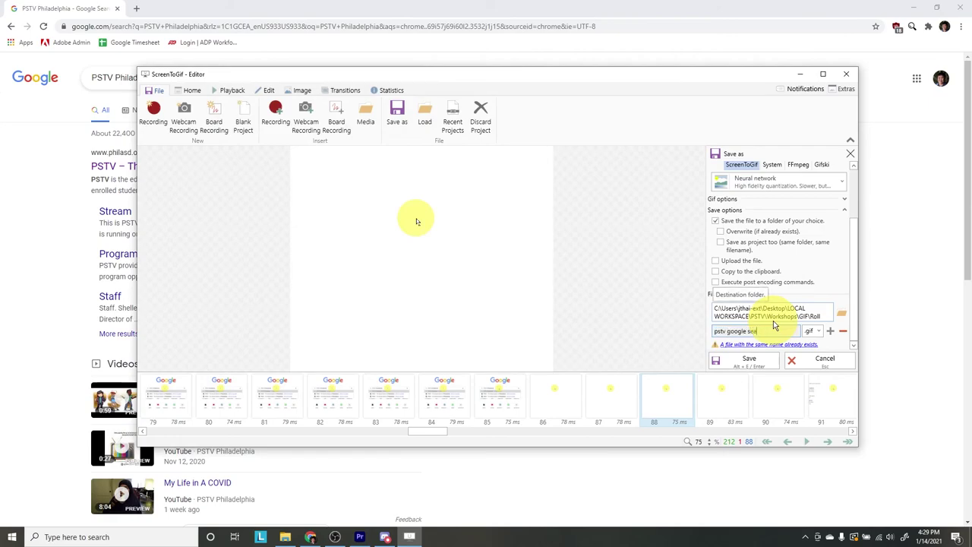
type("pstv google search")
scroll(775, 325, "up", 1)
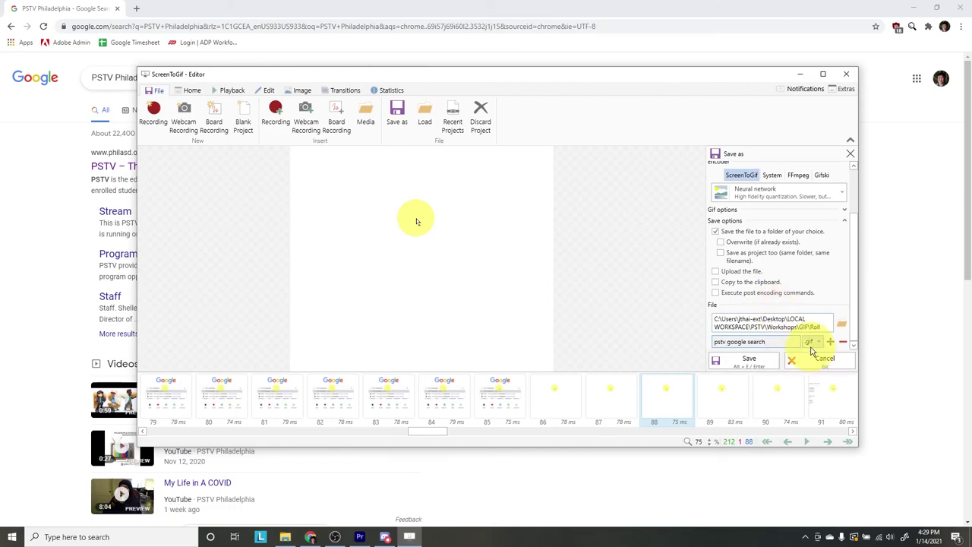
left_click(730, 356)
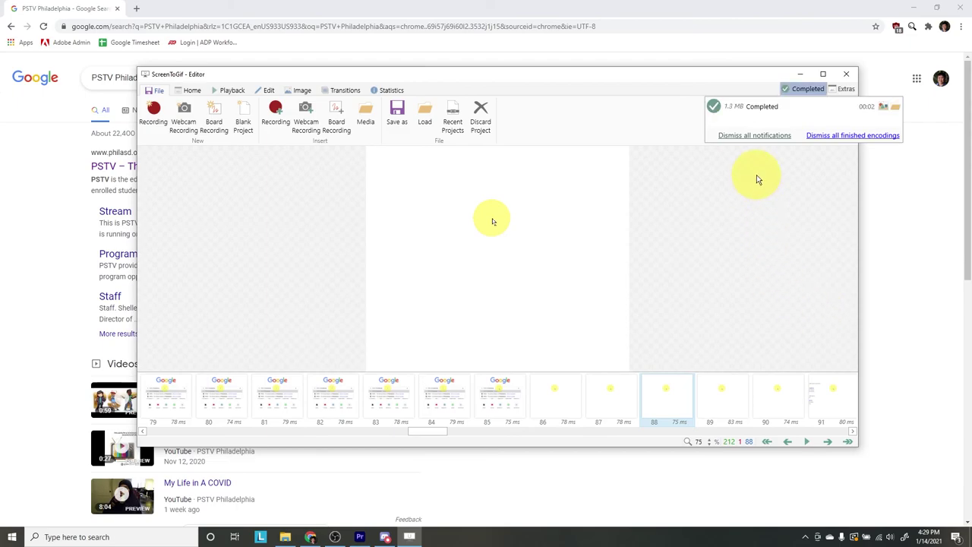
Open the file location from the completed export notification and go to the Roll folder
mouse_move(727, 112)
mouse_move(801, 112)
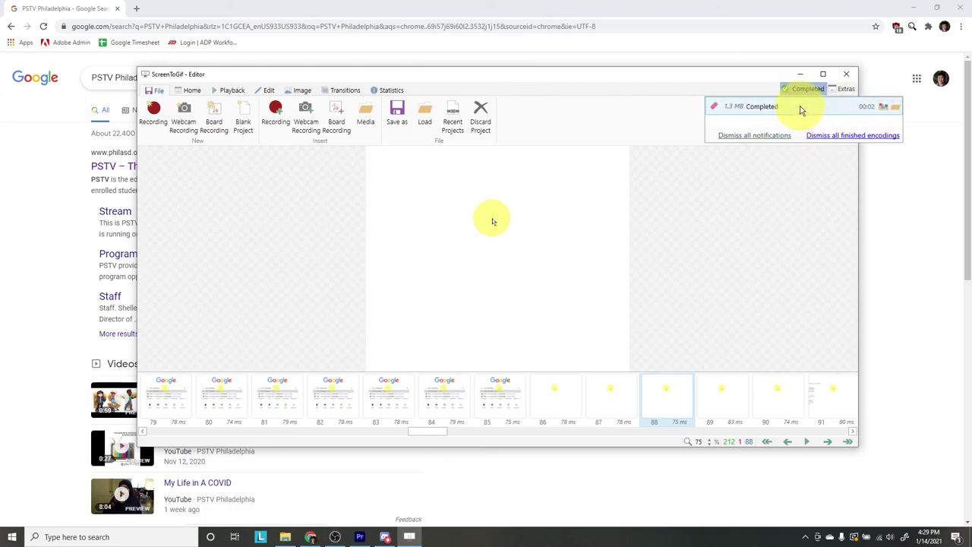
left_click(895, 108)
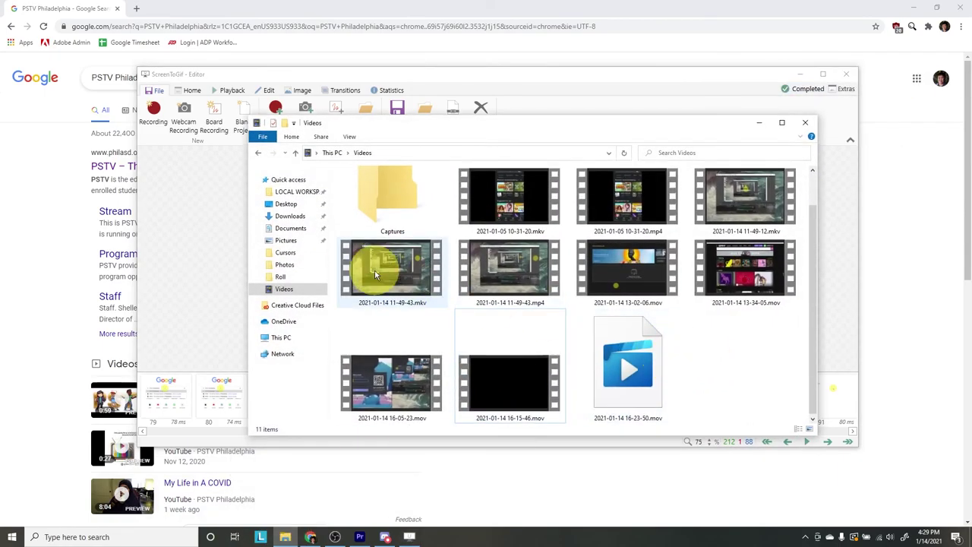
left_click(280, 276)
left_click_drag(464, 125, 435, 121)
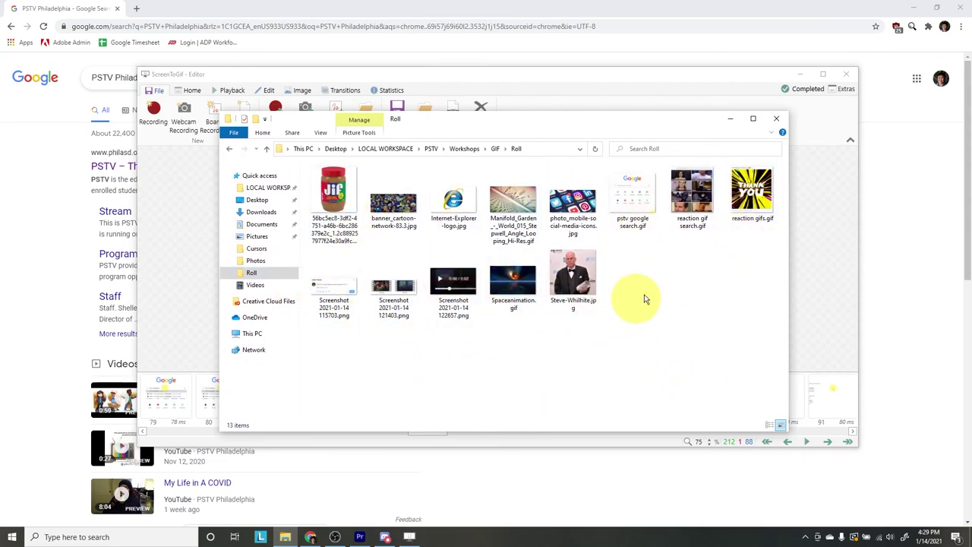
Open pstv google search.gif in Photos to watch the exported animation, and close the viewer
left_click(635, 203)
double_click(634, 202)
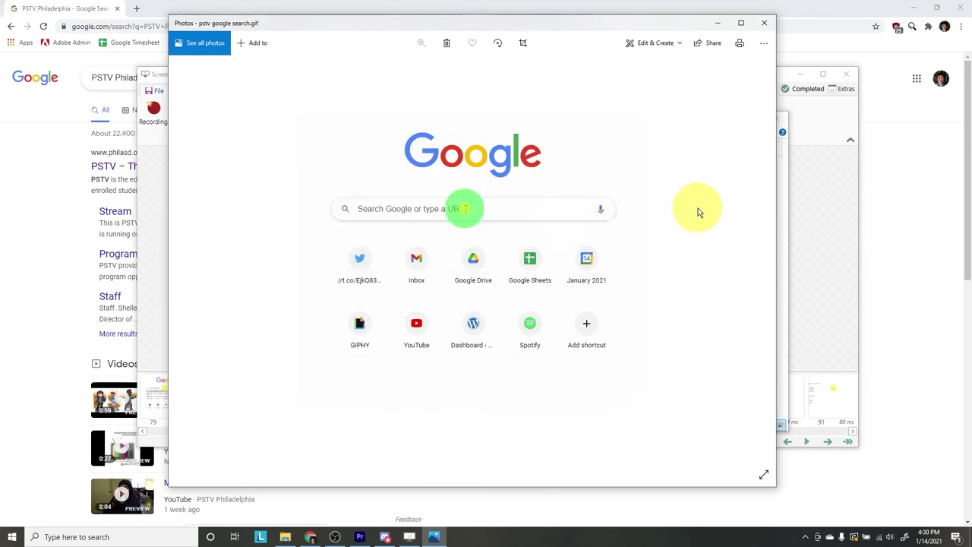
left_click(764, 23)
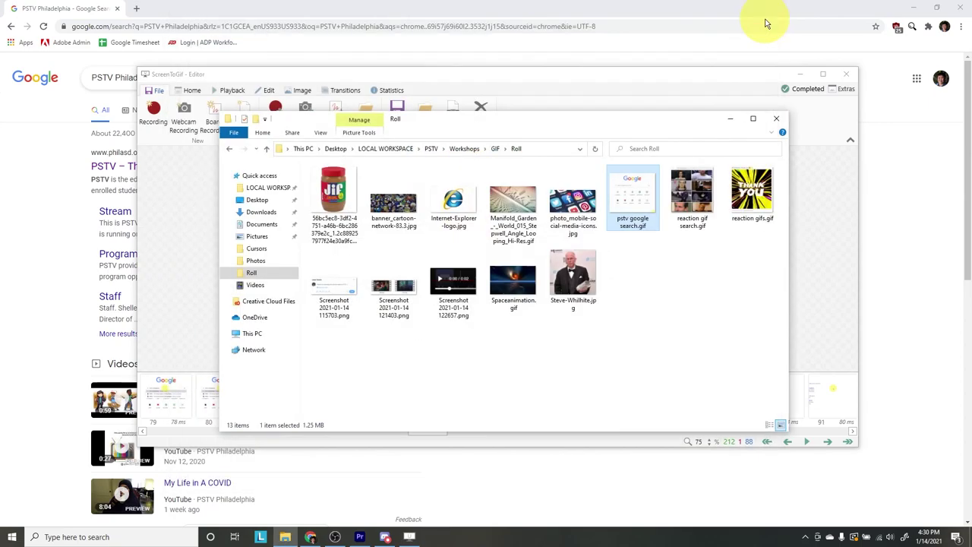